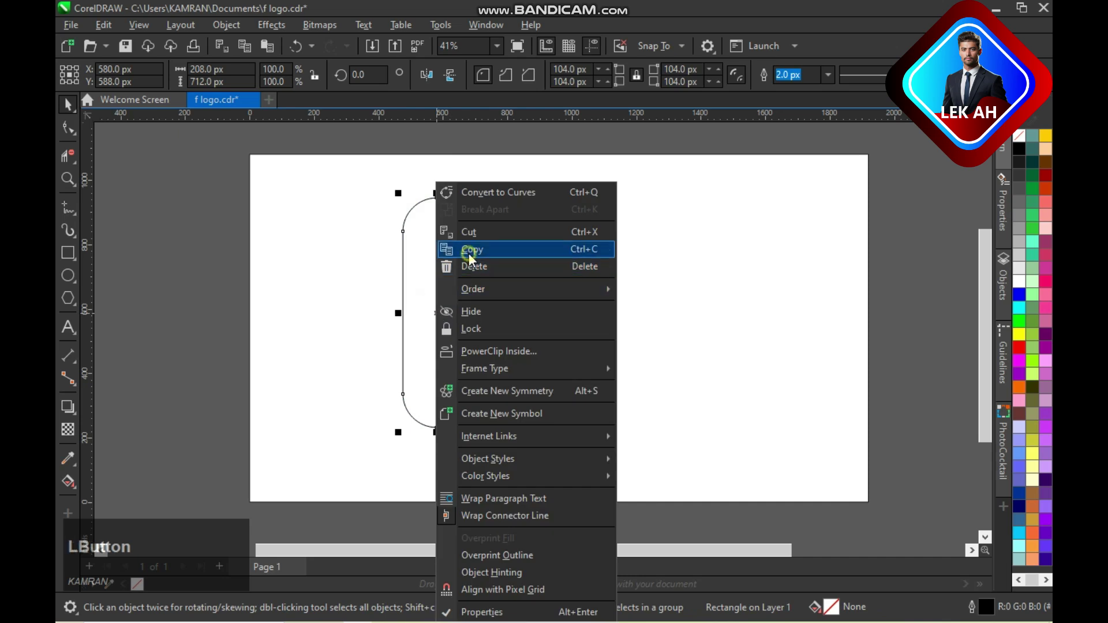
- Duplicate the tall rounded bar in place and rotate the copy to 90 degrees
right_click(168, 227)
click(204, 345)
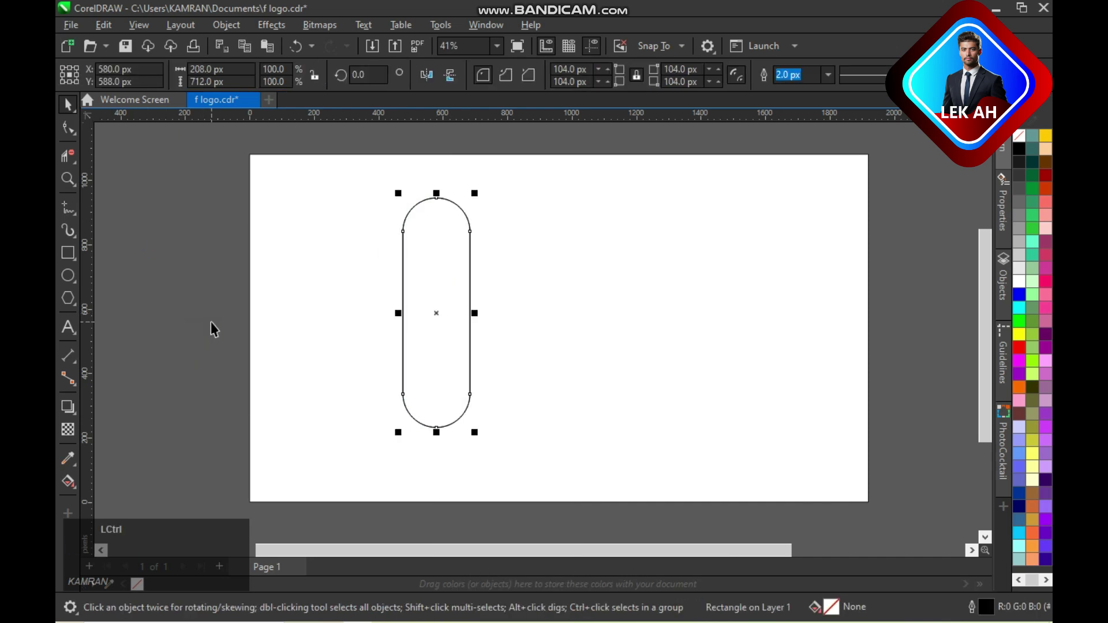
key(ctrl+s)
click(361, 79)
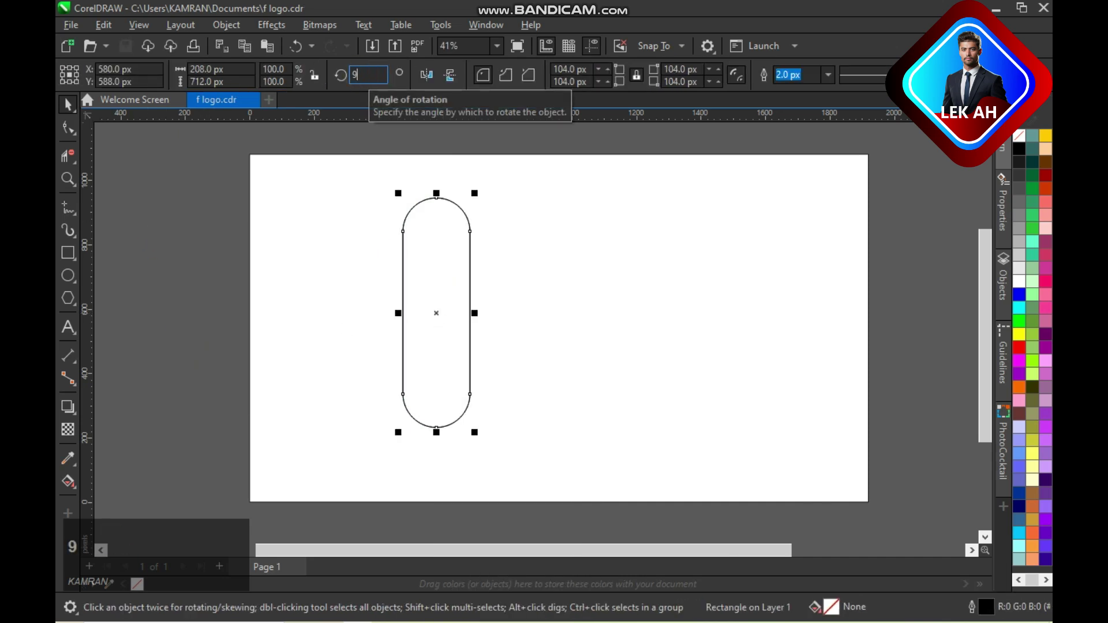
text(90)
key(Return)
- Align the horizontal bar with the upright bar's top and left edges and shorten it to about 640 px
shift+click(438, 394)
key(t)
key(l)
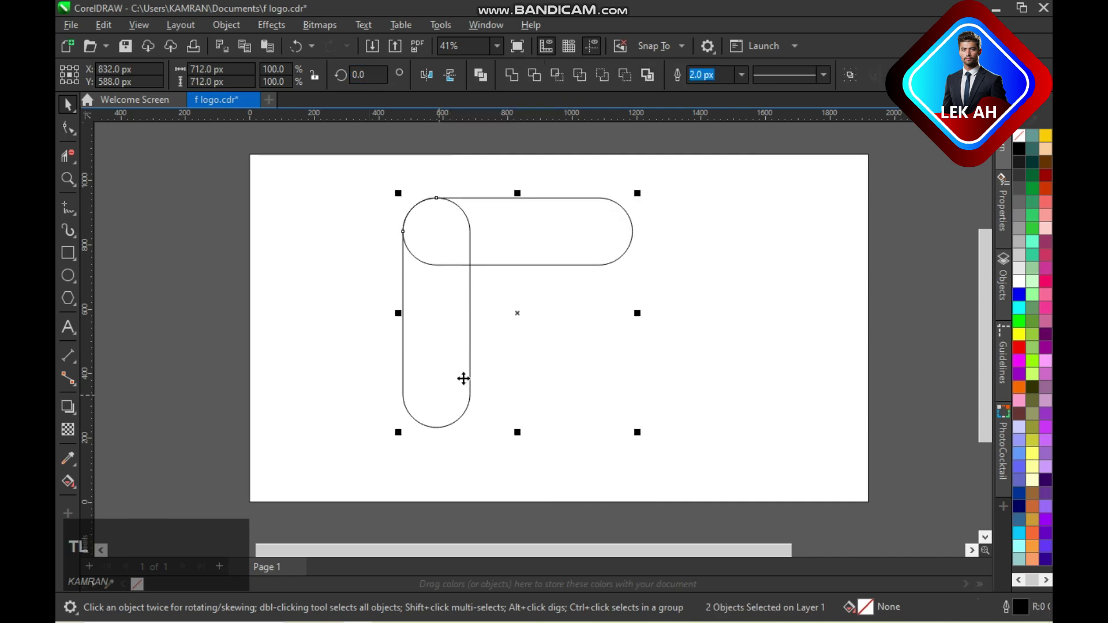
click(601, 232)
click(632, 230)
drag(632, 231, 609, 231)
- Paste another horizontal bar, centered vertically on the upright bar, and shorten it as the F's middle arm; save the file
key(ctrl+v)
shift+click(435, 334)
key(e)
click(927, 307)
click(509, 325)
drag(600, 309, 588, 313)
click(897, 306)
key(ctrl+s)
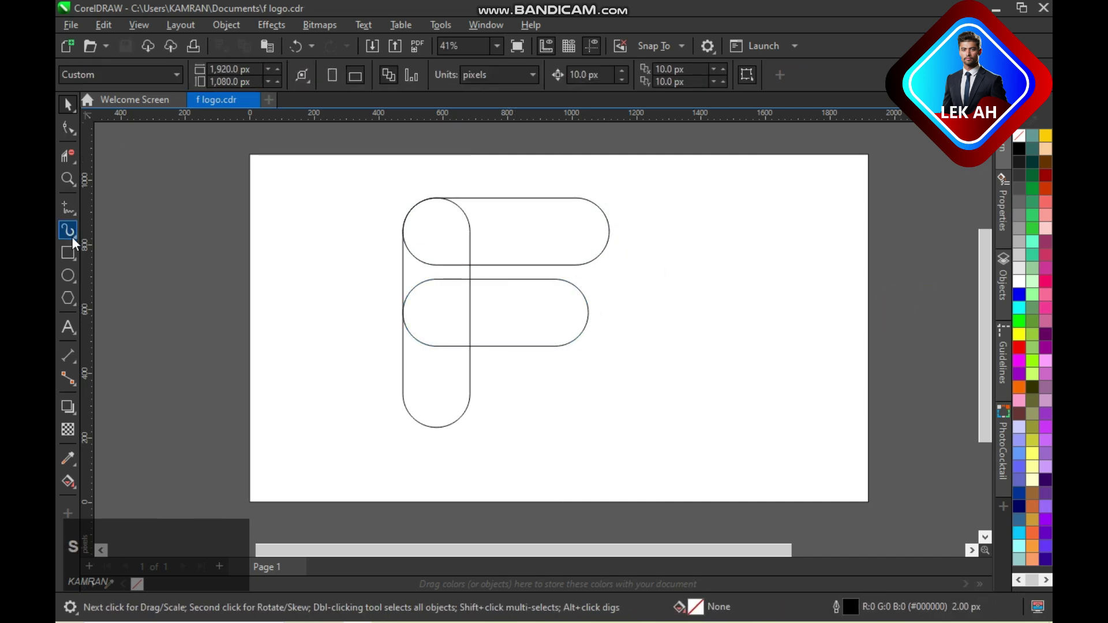
- Draw a circle about 450 px wide over the middle bar and align its top with the bar's upper edge
click(68, 275)
drag(539, 324, 684, 432)
key(space)
drag(611, 396, 541, 359)
shift+click(442, 323)
key(t)
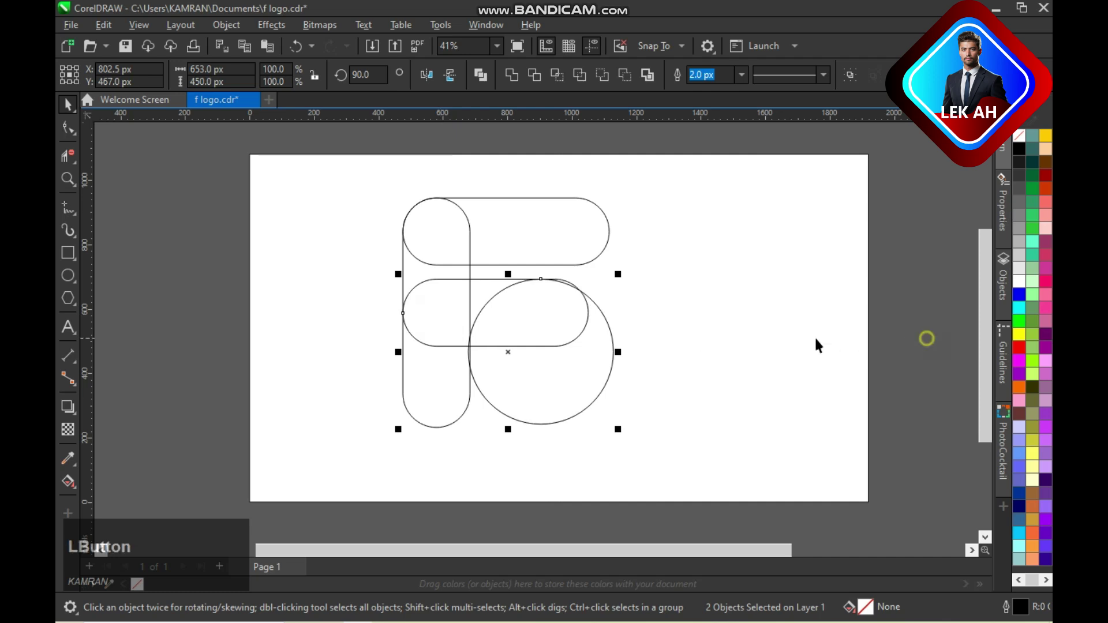
- Duplicate the 450 px circle and align the copy's top with the upper bar's top edge
click(541, 361)
key(ctrl+v)
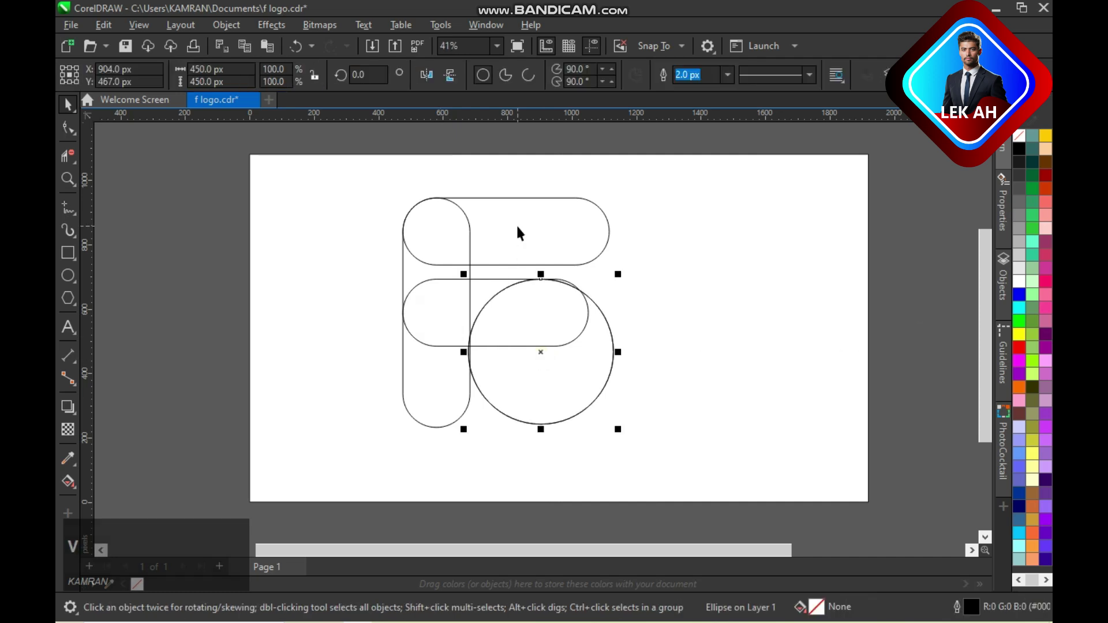
shift+click(517, 227)
key(t)
click(586, 280)
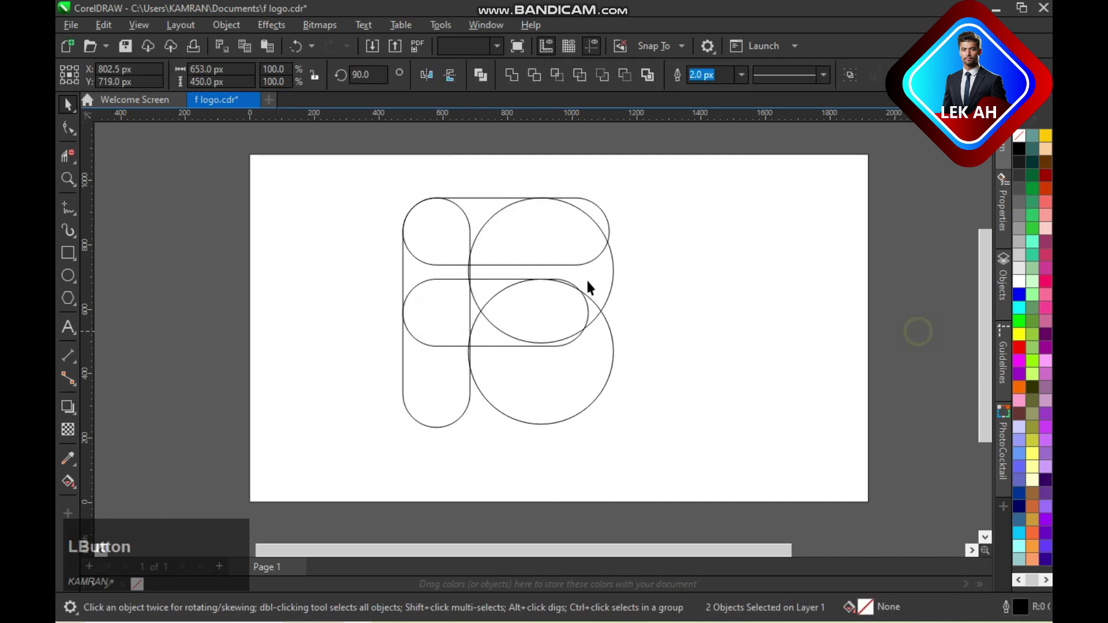
- Enlarge the copied circle to about 730 px and move it to span the whole F shape
click(553, 266)
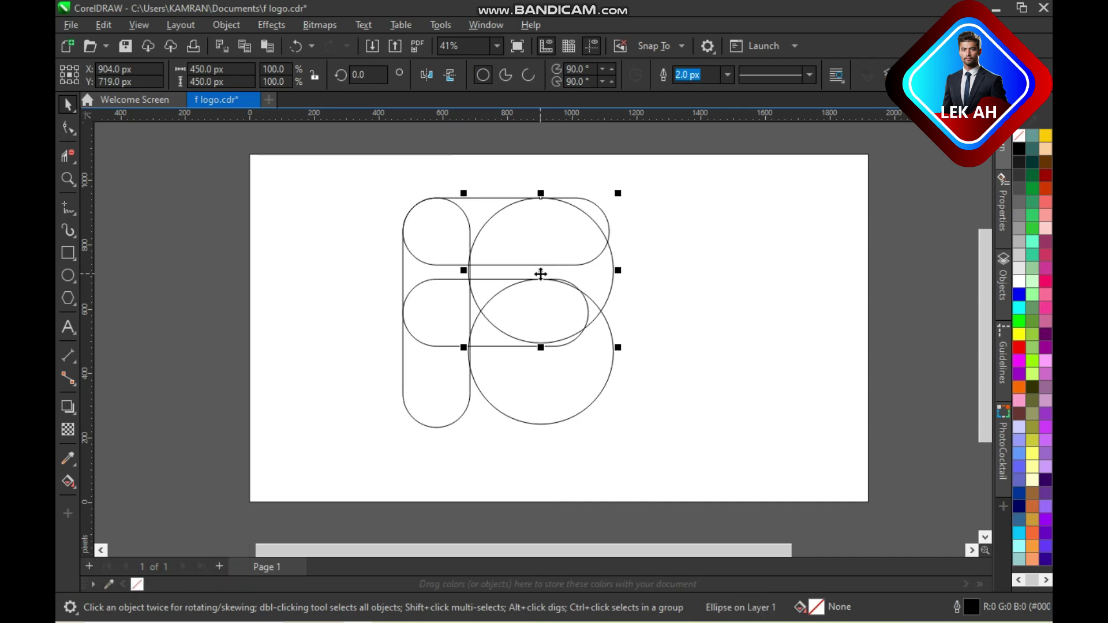
drag(617, 348, 659, 389)
drag(540, 272, 517, 315)
drag(635, 430, 640, 437)
click(728, 251)
- Align the 730 px circle's top with the top edge of the upper bar
click(596, 214)
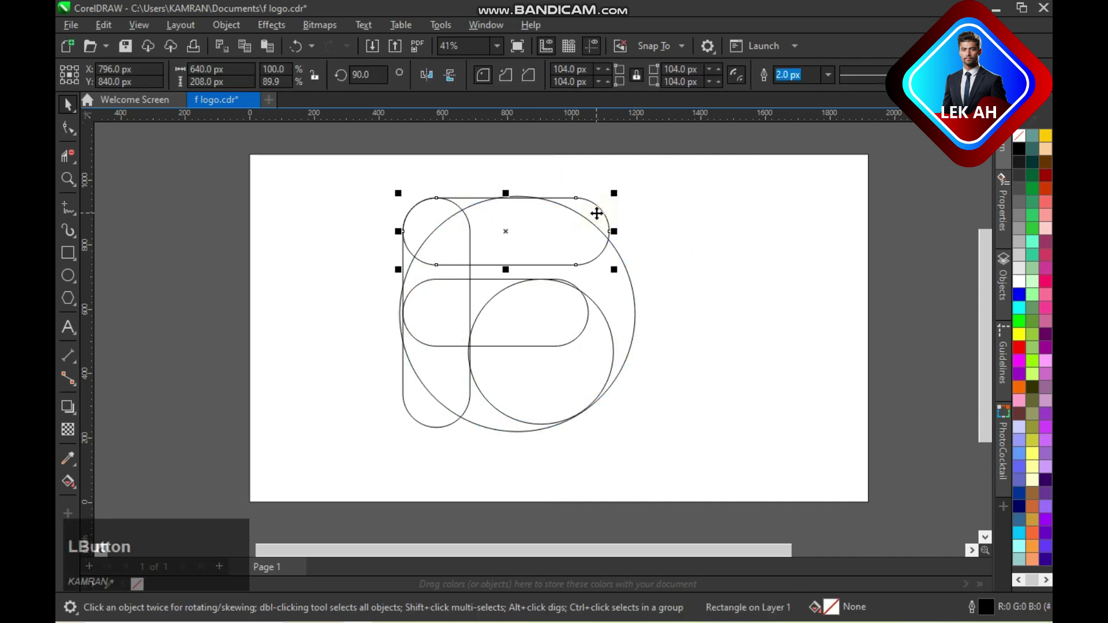
click(612, 297)
click(599, 219)
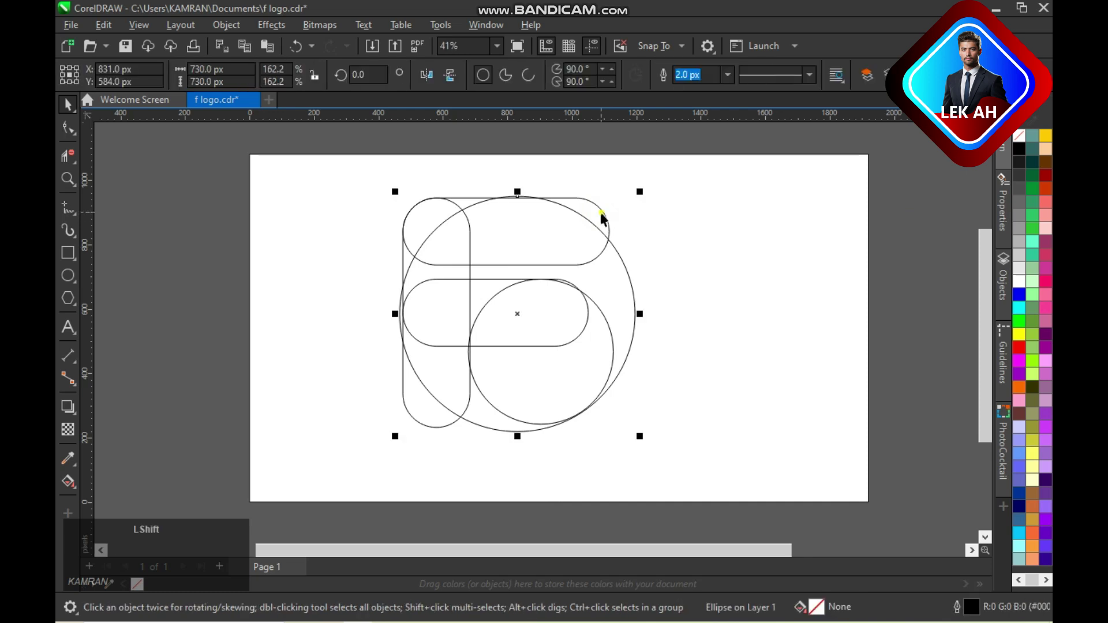
shift+click(601, 212)
key(t)
click(767, 185)
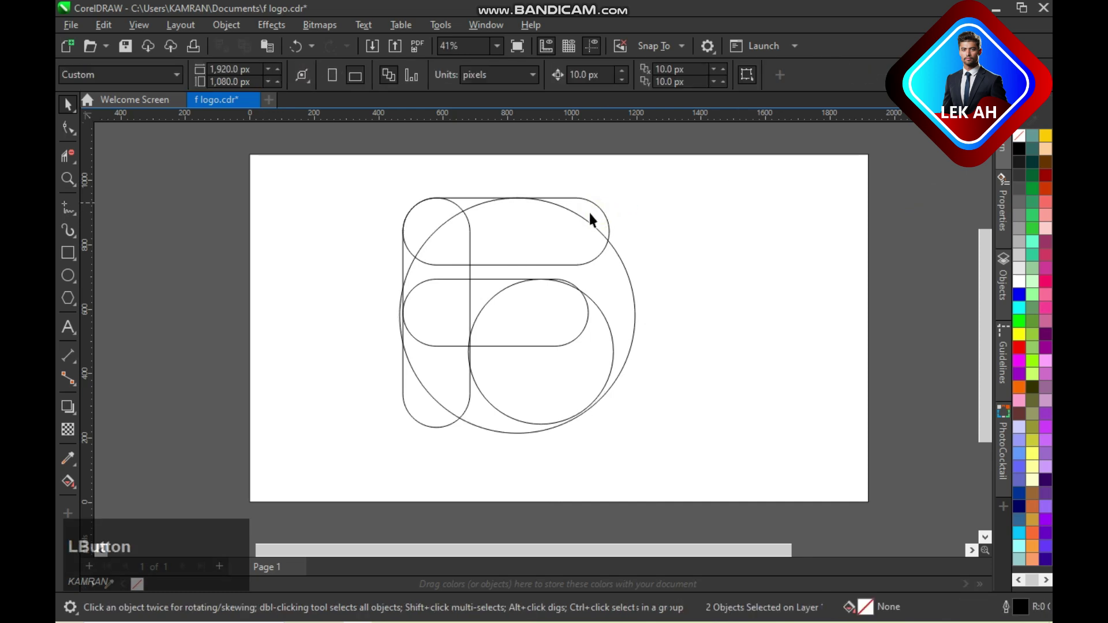
click(594, 212)
click(908, 169)
- Align the 730 px circle's left edge with the left edge of the upright bar
click(531, 300)
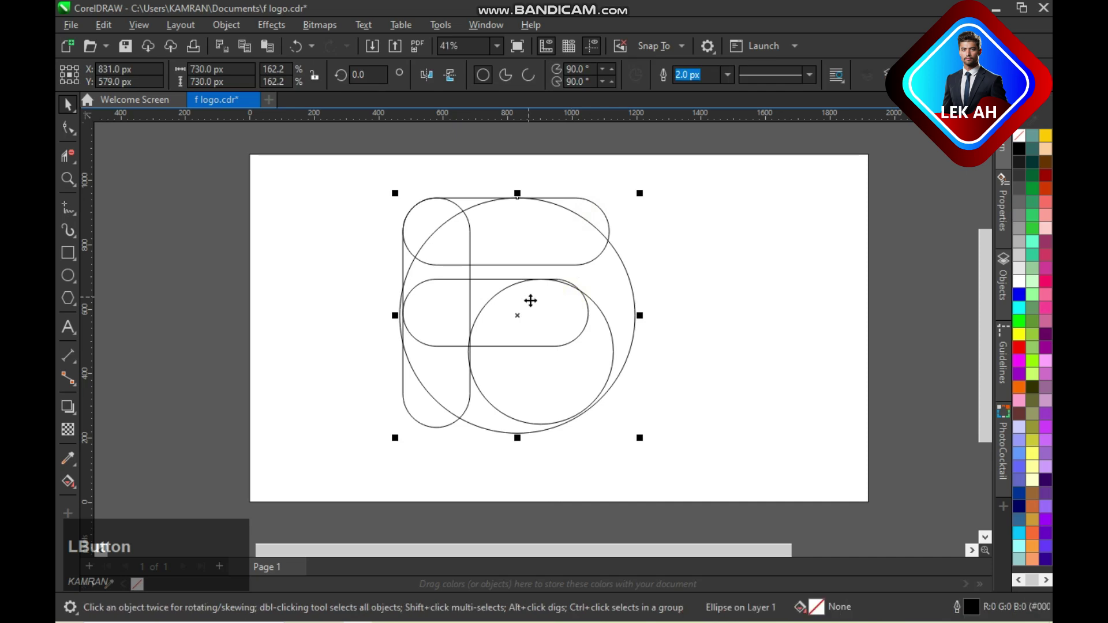
click(403, 403)
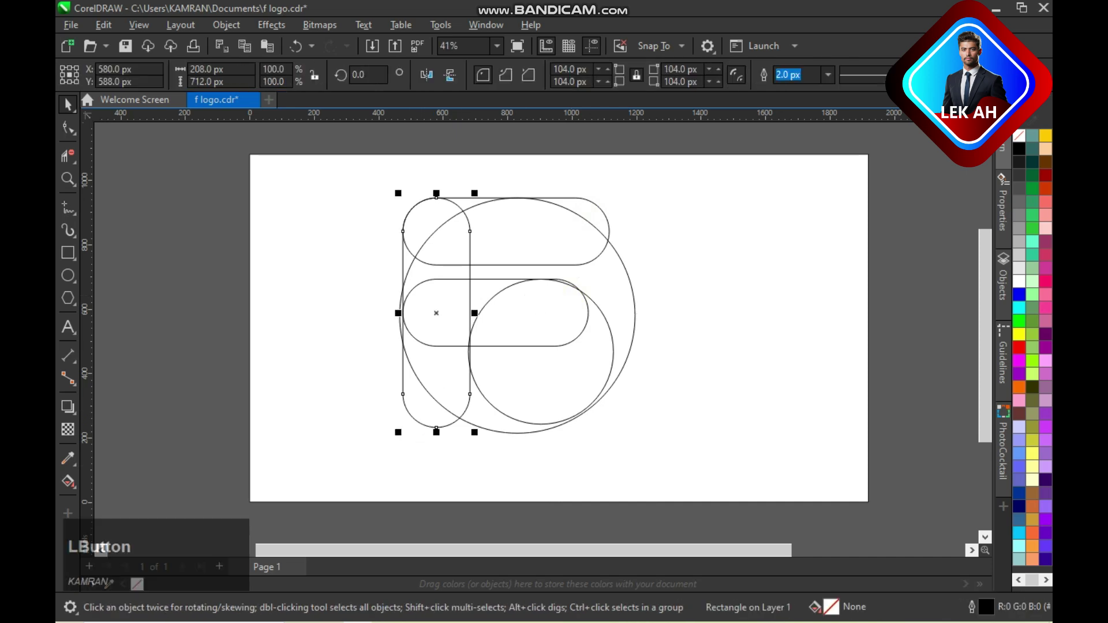
click(409, 399)
shift+click(419, 406)
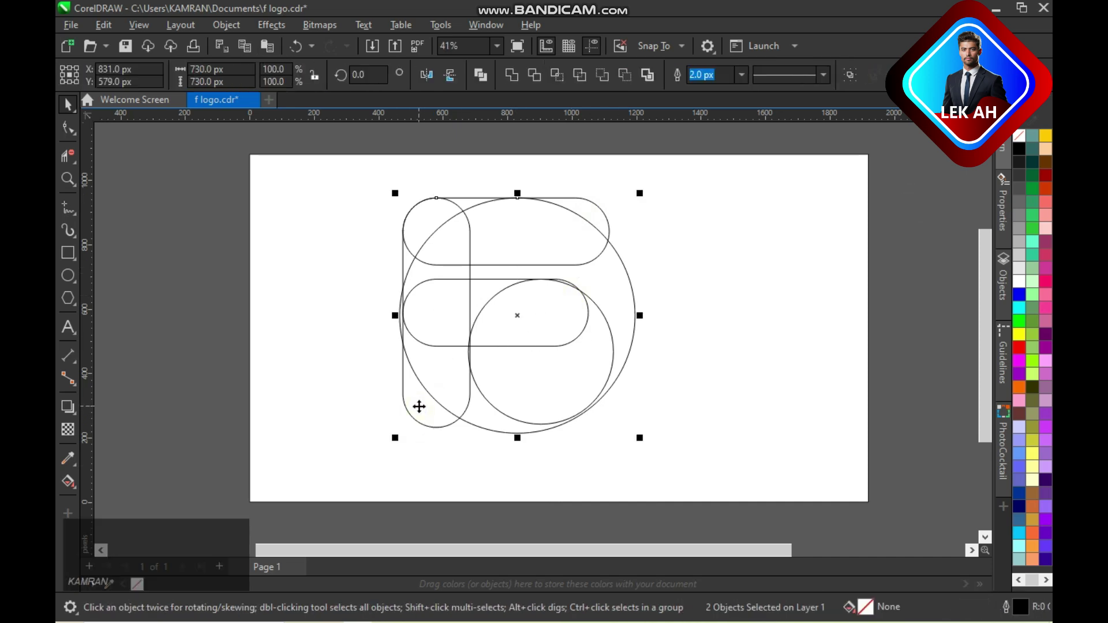
key(l)
click(889, 288)
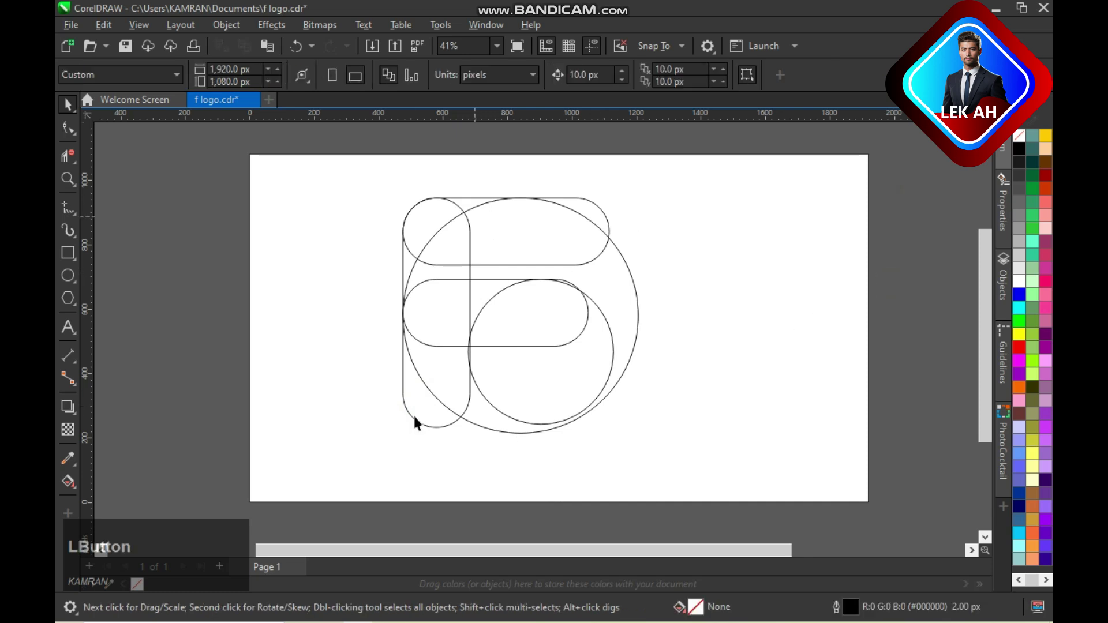
- Place a copy of the 450 px circle over the upright bar, nudged to X 703 px, Y 514 px
click(510, 375)
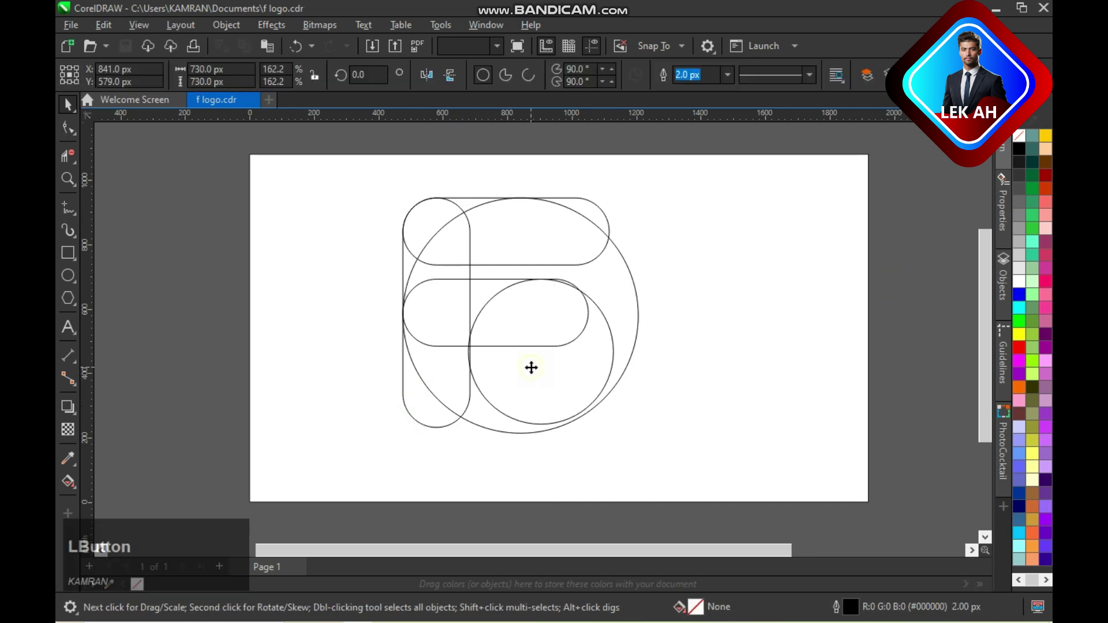
click(533, 346)
click(532, 348)
drag(531, 348, 478, 341)
right_click(478, 340)
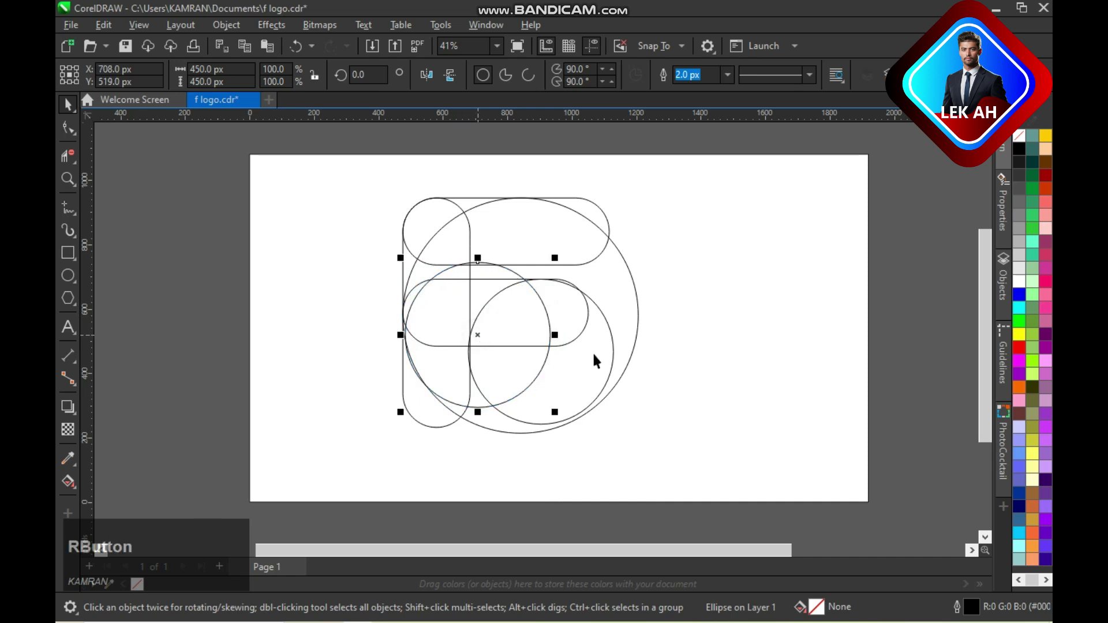
key(Down)
key(Left)
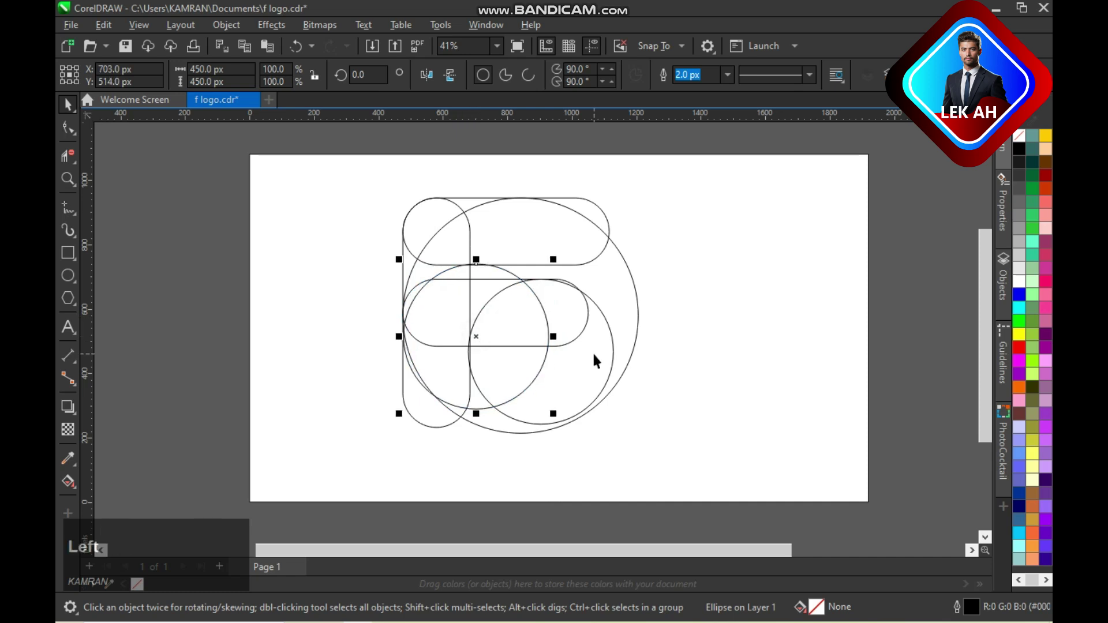
- Duplicate the left 450 px circle slightly lower, at X 703 px, Y 465.5 px, and save the file
scroll(592, 352, up, 1)
click(635, 364)
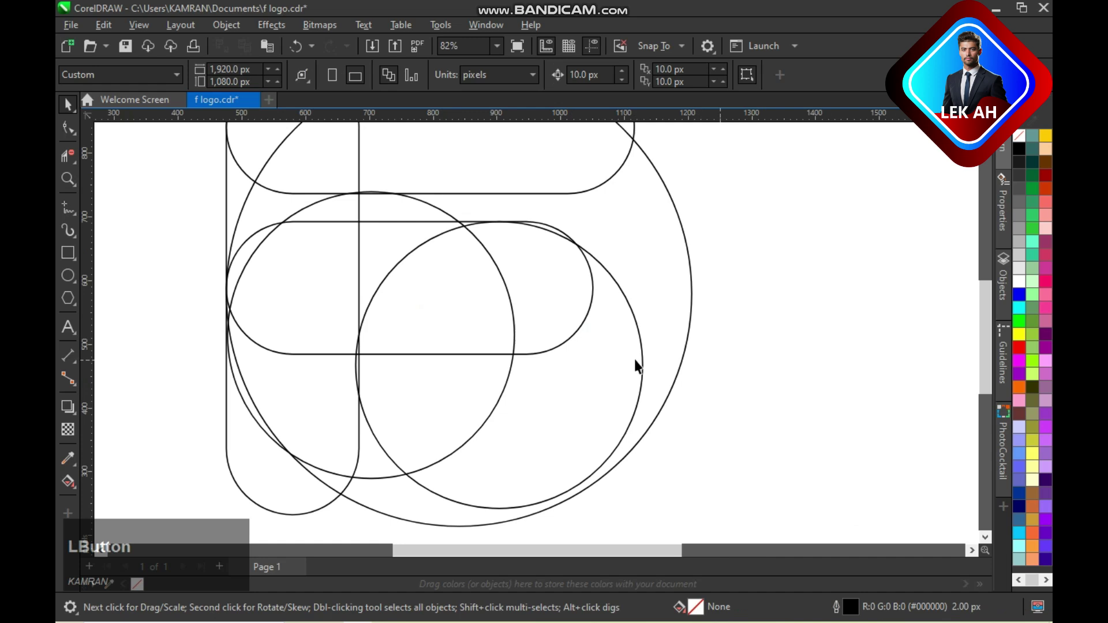
click(370, 320)
scroll(684, 344, down, 1)
click(451, 320)
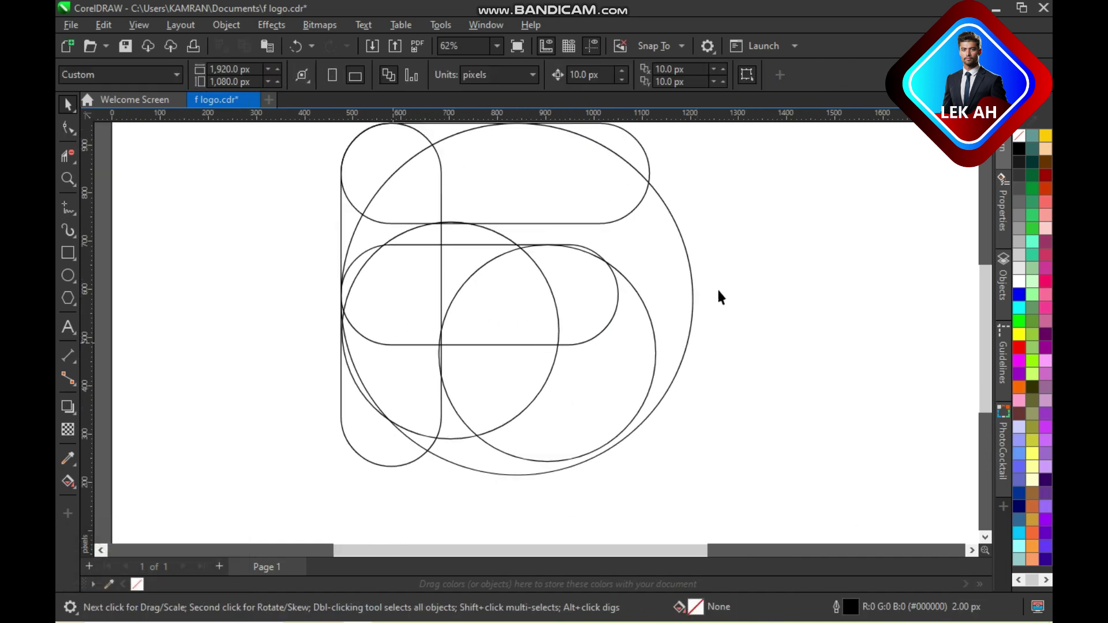
scroll(720, 296, down, 1)
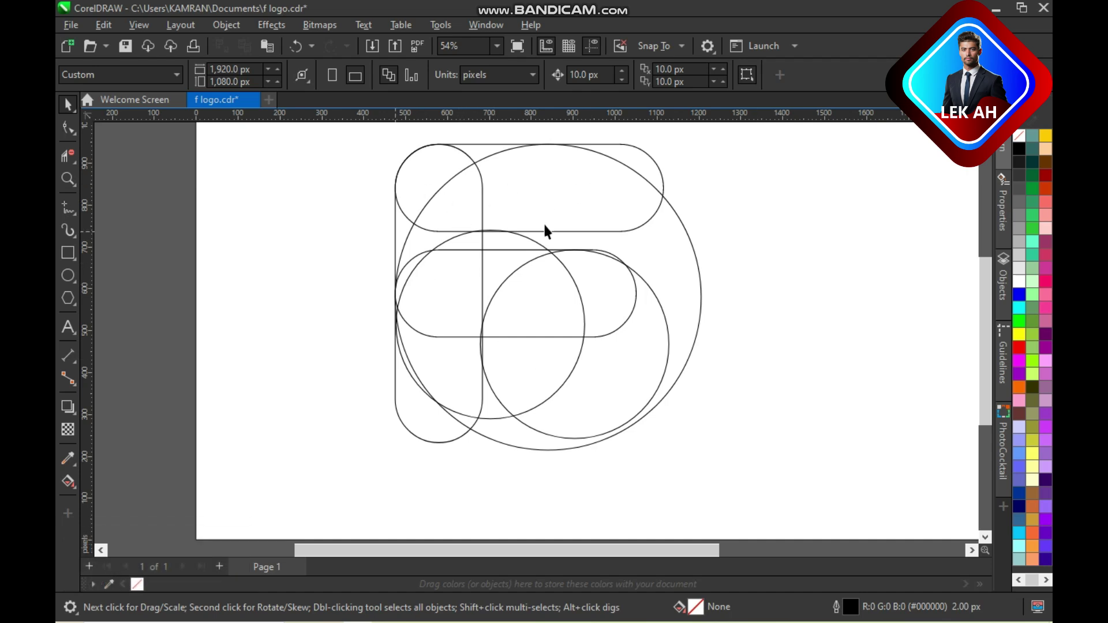
drag(489, 323, 494, 353)
click(776, 359)
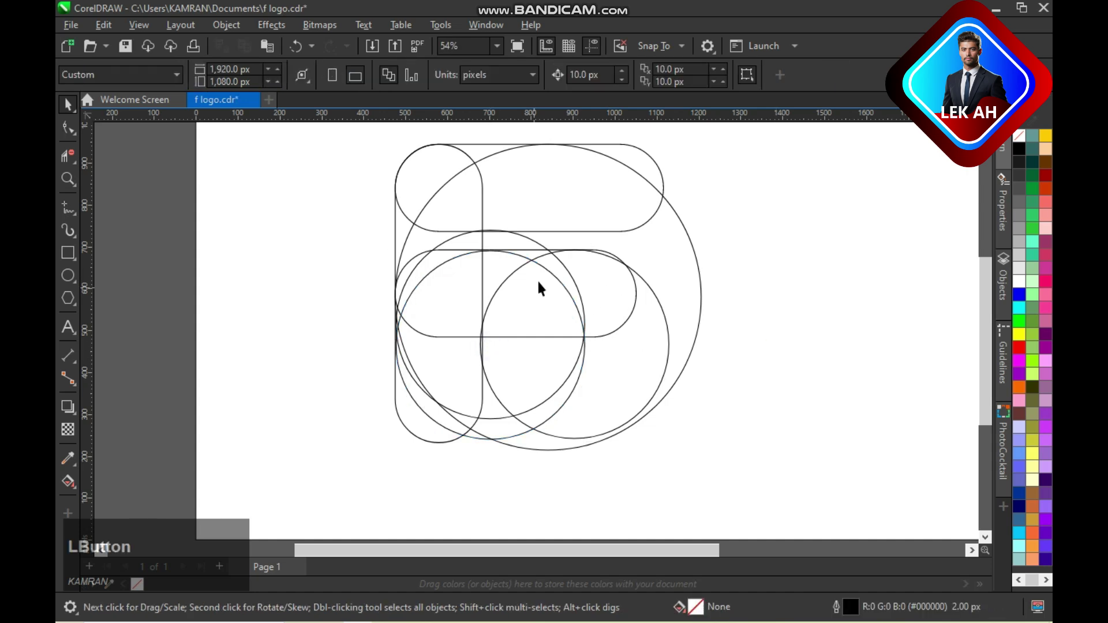
key(ctrl+s)
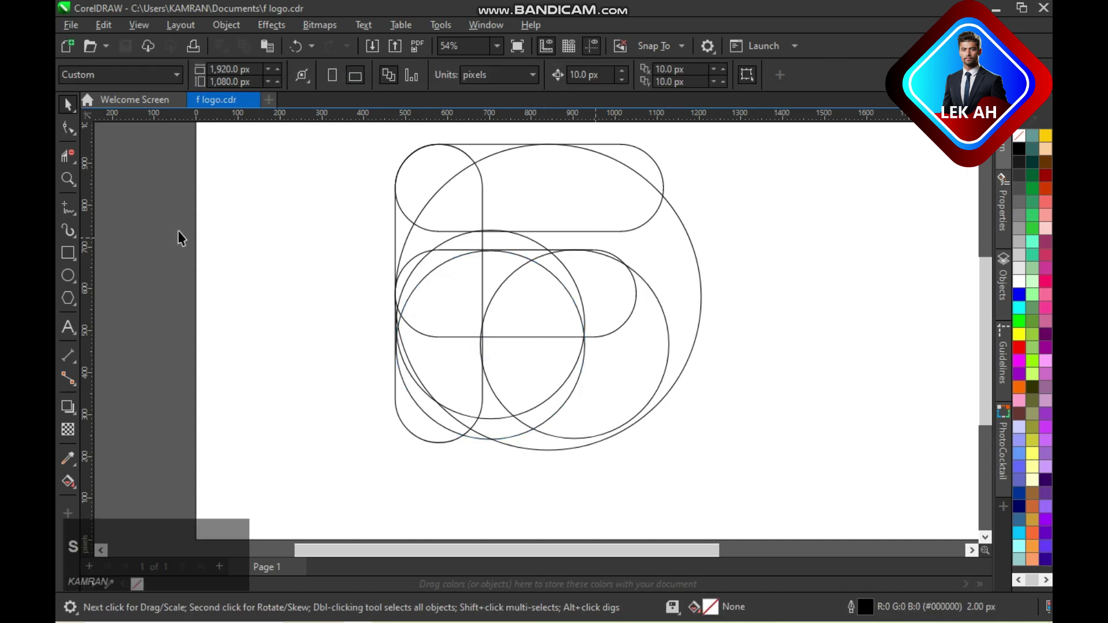
click(67, 155)
key(space)
mouse_move(465, 346)
mouse_down()
mouse_move(487, 345)
mouse_move(489, 326)
mouse_move(481, 352)
mouse_up()
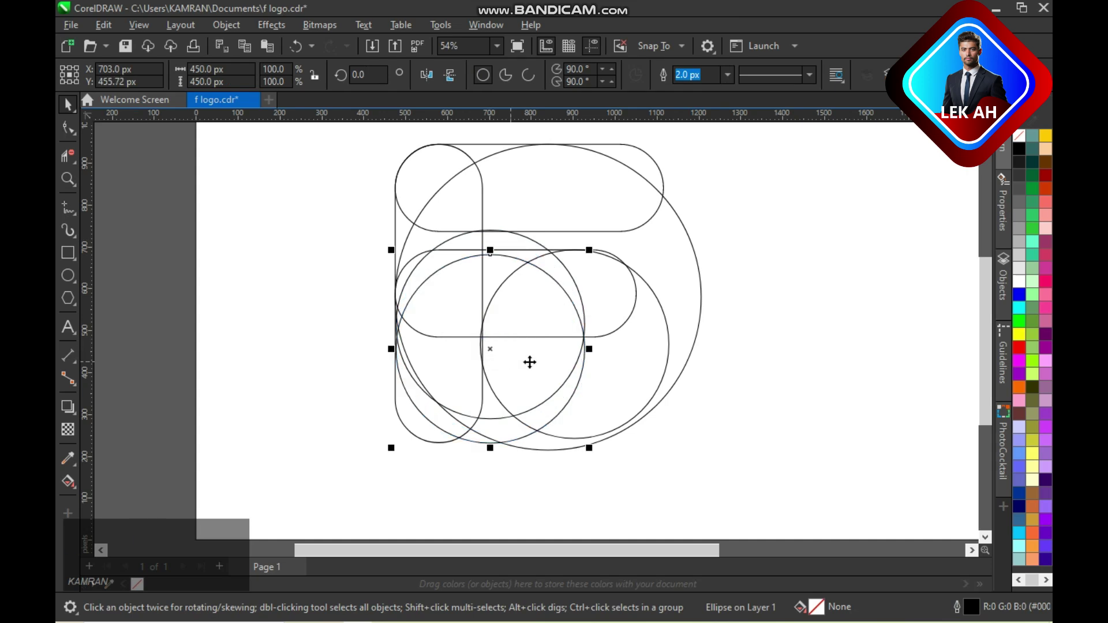
click(793, 350)
- Delete the overlapping segments inside the top bar and along the upright bar with the Virtual Segment Delete tool
click(71, 155)
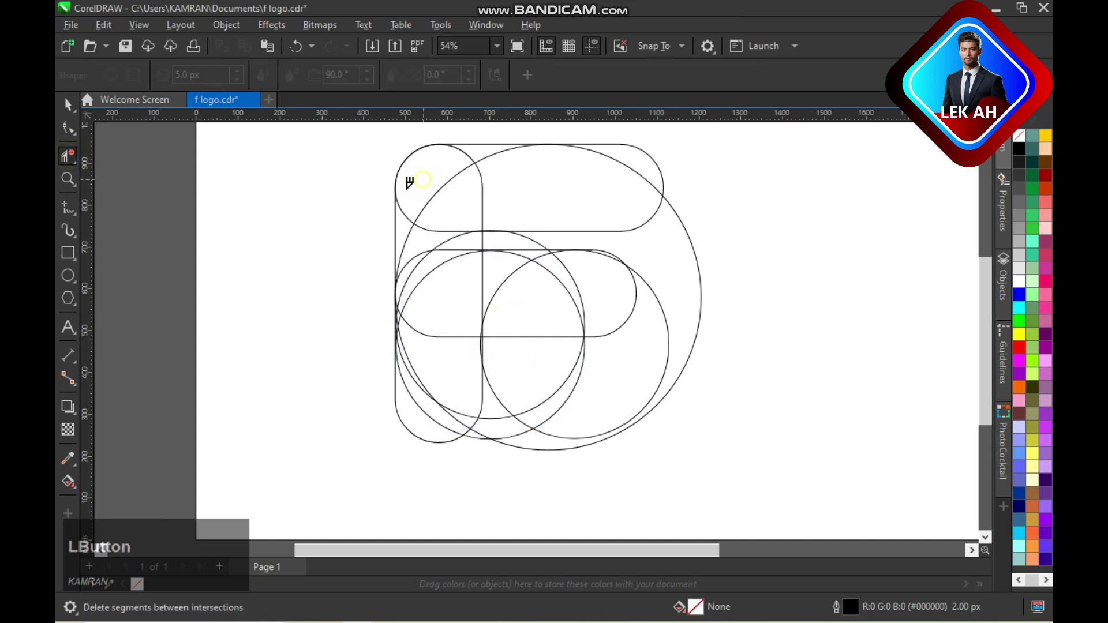
click(469, 157)
click(619, 163)
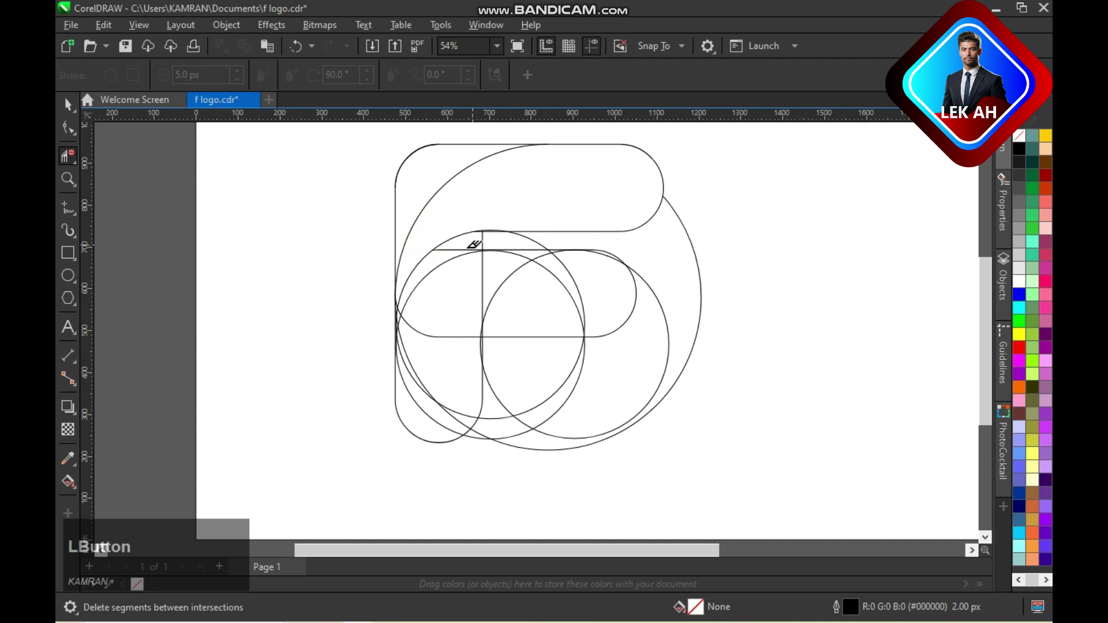
drag(427, 374, 427, 416)
click(403, 301)
key(ctrl+z)
- Try deleting the middle bar's remaining left segment and the circle arcs along the upright bar's left edge, and undo the deletions
click(468, 249)
scroll(413, 347, up, 2)
click(398, 294)
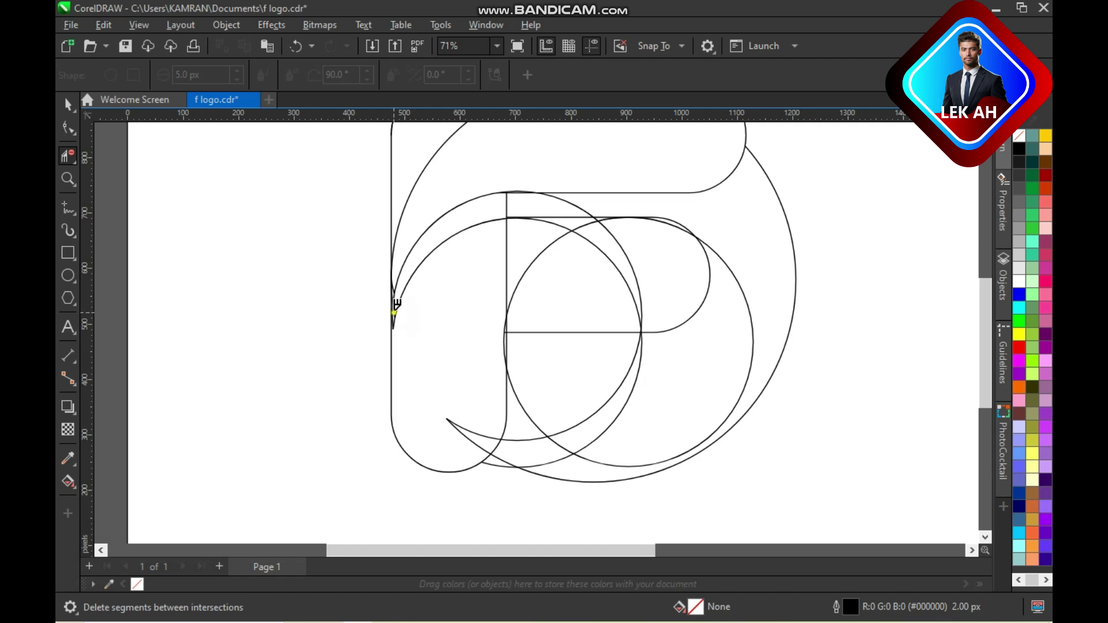
click(395, 306)
click(450, 302)
key(ctrl+z)
key(ctrl+z)
key(ctrl+z)
key(ctrl+z)
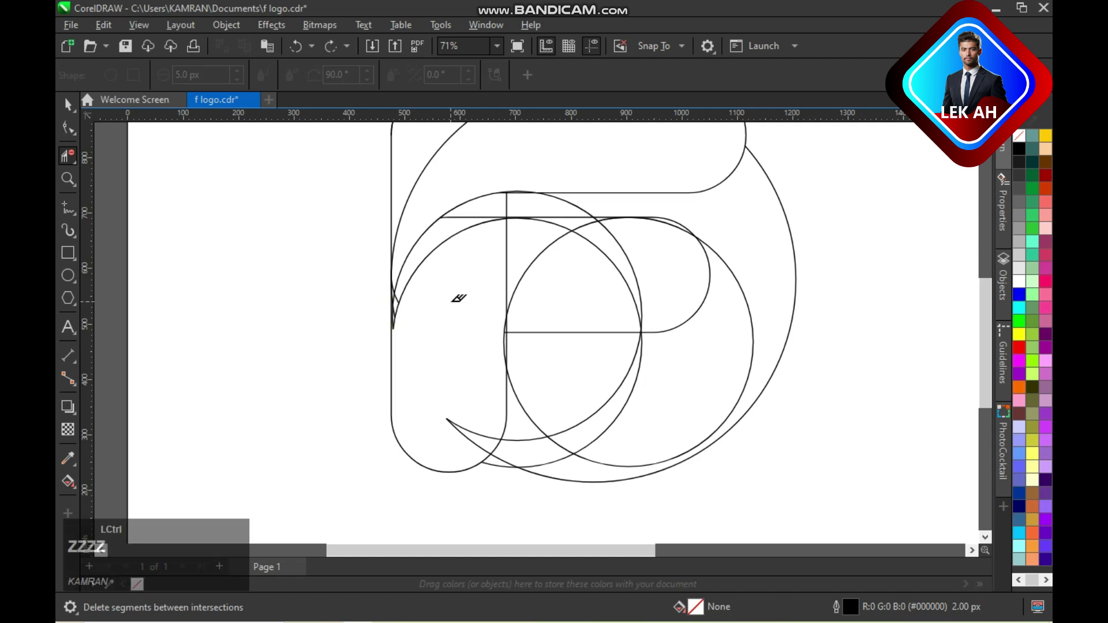
- Nudge the upper of the two overlapping left circles slightly left toward the upright bar's outer edge
key(space)
ctrl+click(477, 313)
key(Right)
click(518, 461)
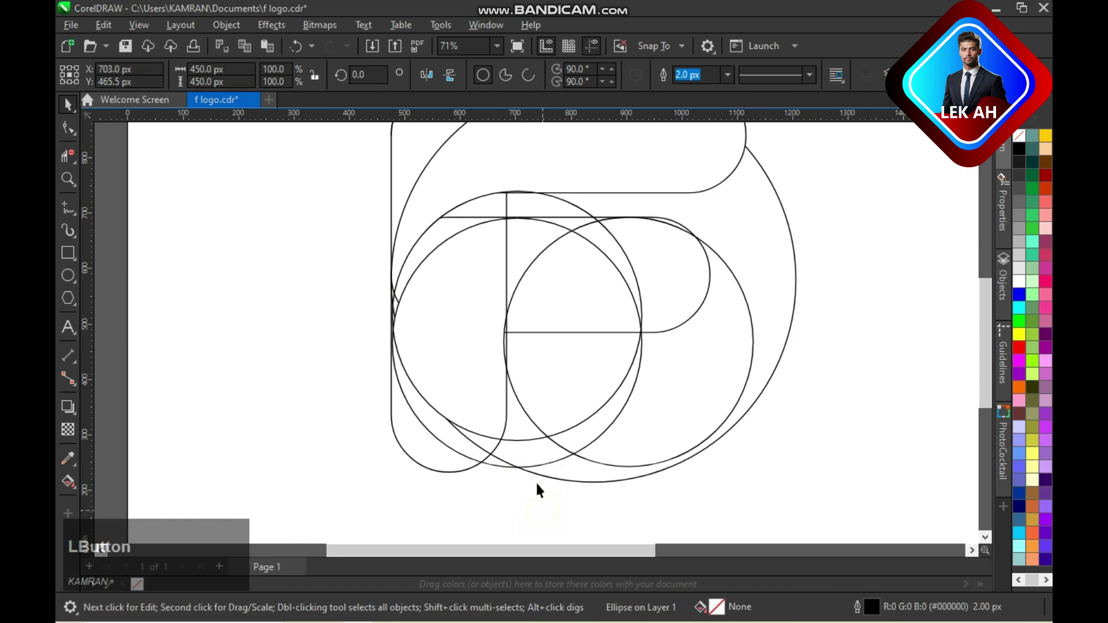
click(529, 194)
key(ctrl+Left)
key(ctrl+Right)
key(Left)
click(322, 407)
- Try trimming the left circles' arcs inside the upright bar, and undo the deletions
key(space)
click(397, 302)
click(404, 378)
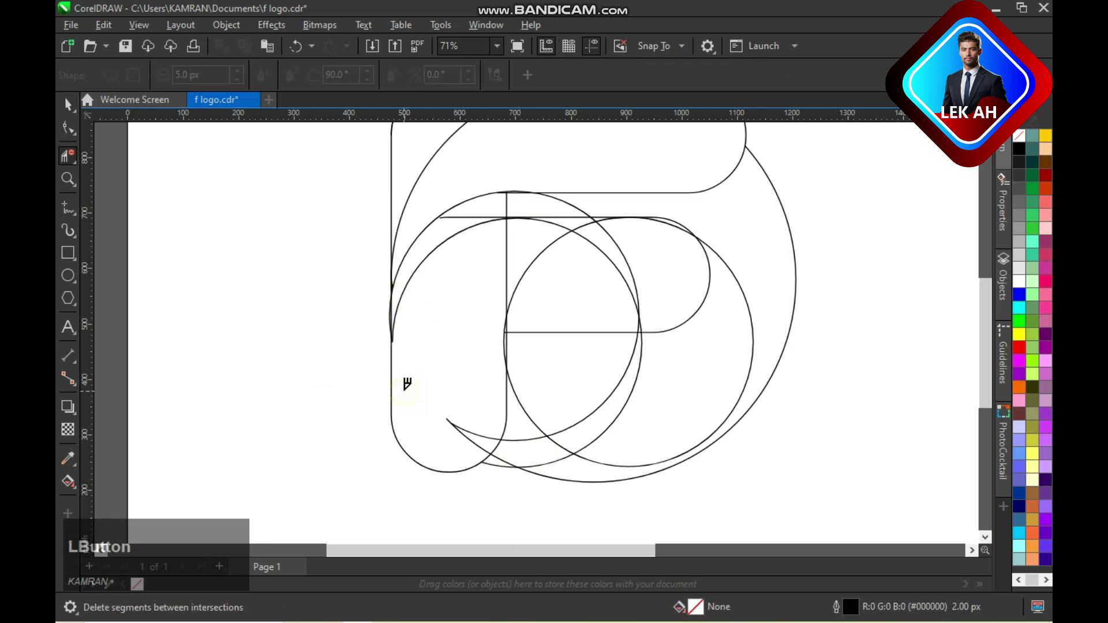
click(460, 427)
key(ctrl+z)
key(ctrl+z)
key(ctrl+z)
- Nudge the lower-left circle slightly left and delete the overlapping segments between the left circles, upright bar and middle bar
key(space)
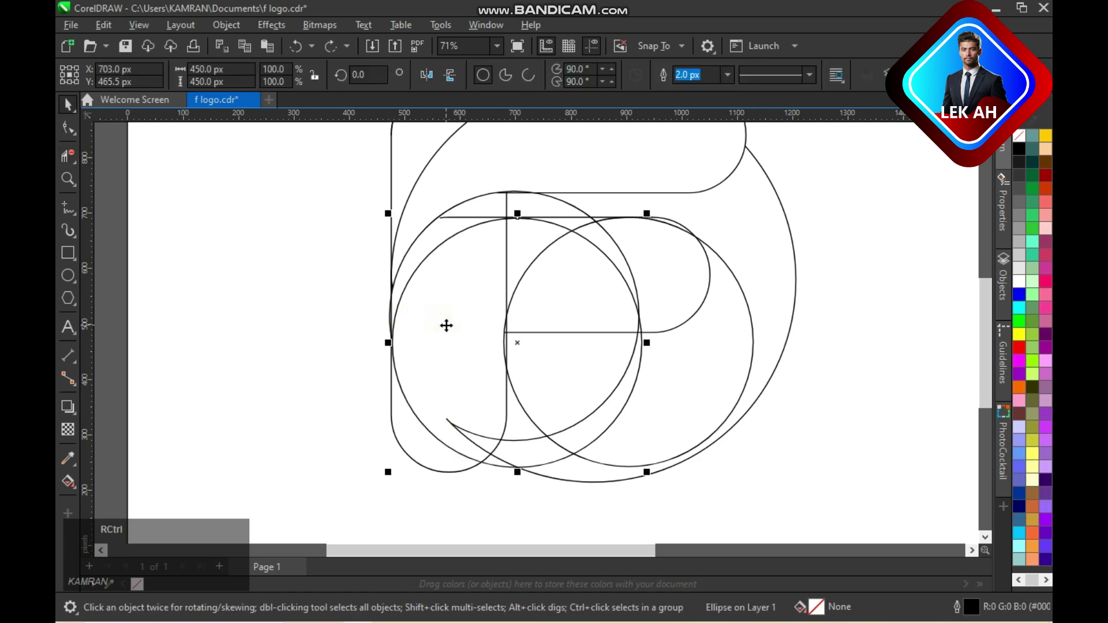
key(space)
click(415, 408)
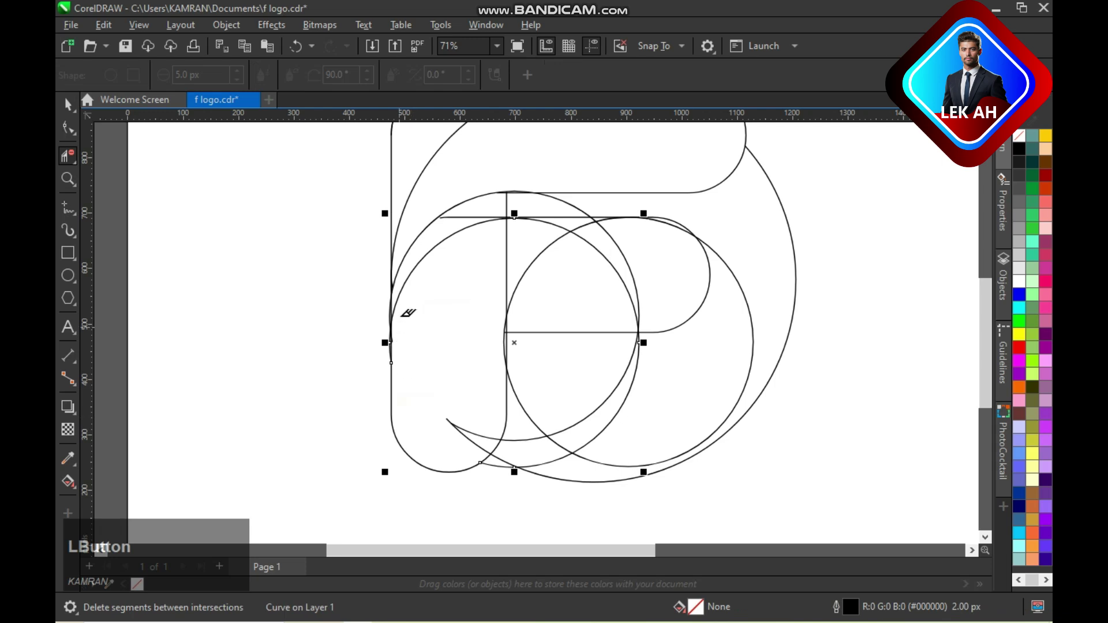
click(391, 328)
click(391, 334)
click(473, 216)
click(543, 202)
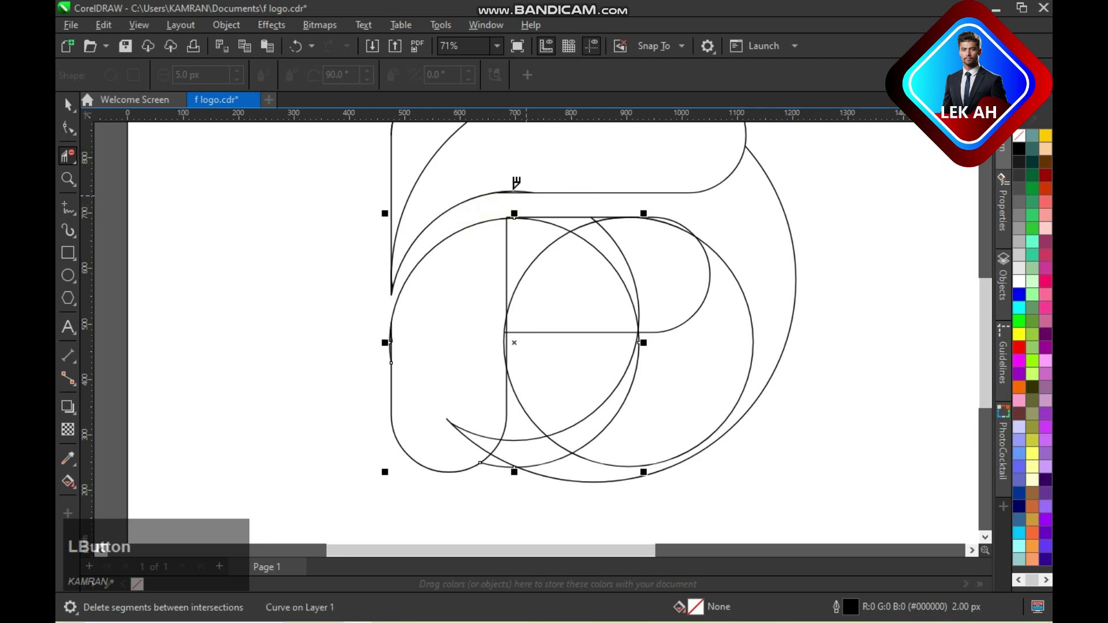
- Delete the overlapping segment on the top bar's lower edge, and the upright's edge and circle arcs crossing the middle bar
scroll(571, 212, up, 1)
key(ctrl+z)
key(space)
key(space)
click(489, 180)
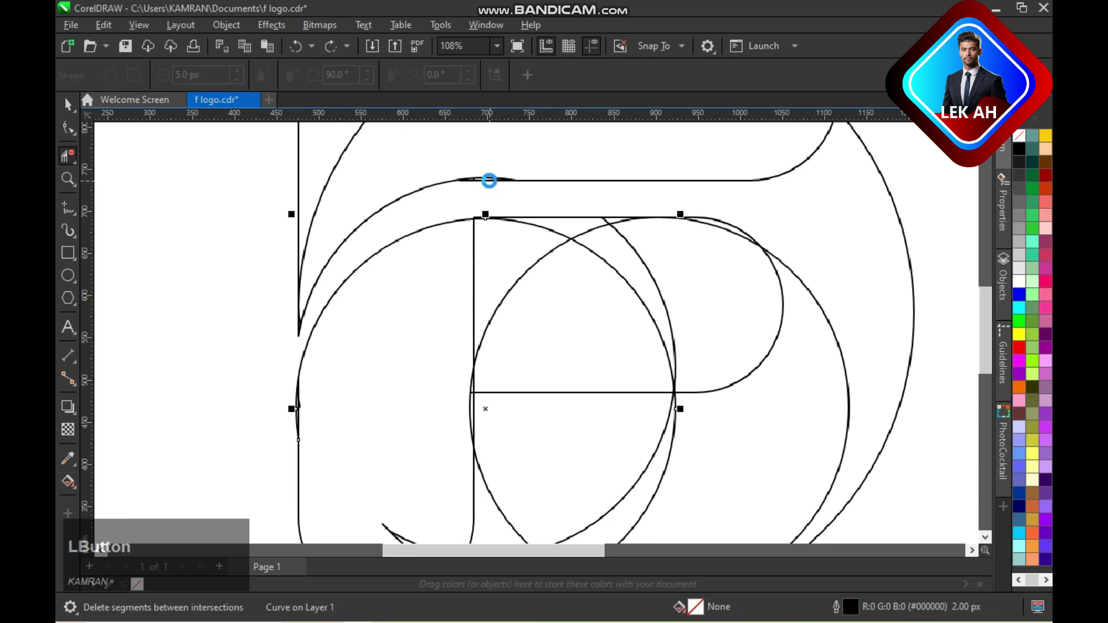
click(472, 279)
click(574, 225)
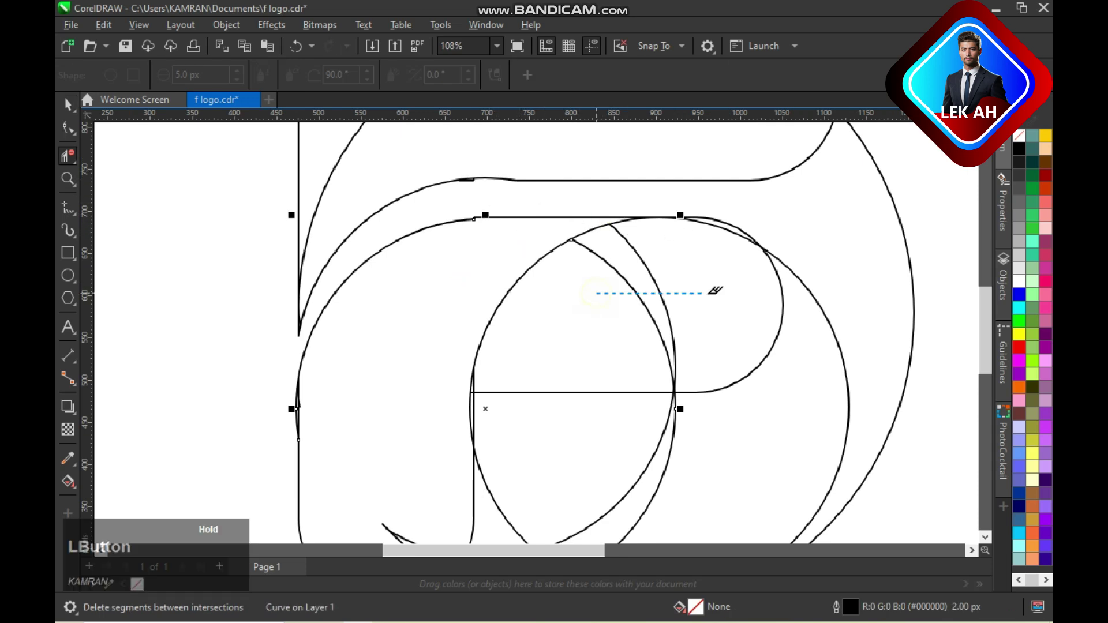
drag(711, 294, 710, 294)
- Trim the small circle slivers along both edges of the upright bar near the middle bar's lower edge
scroll(617, 300, down, 1)
click(491, 388)
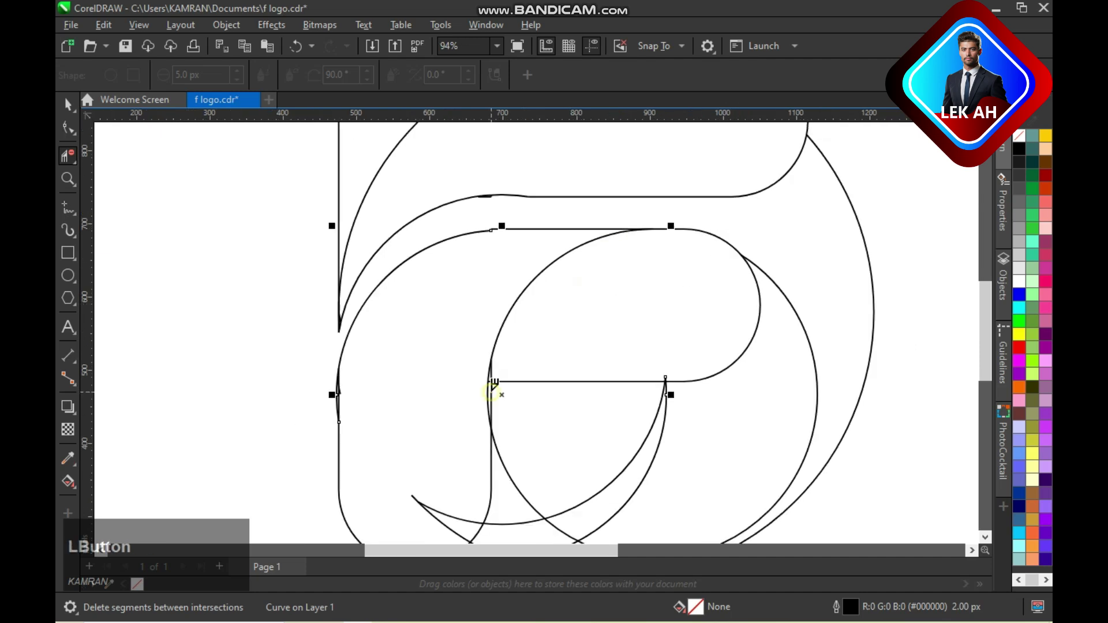
click(493, 375)
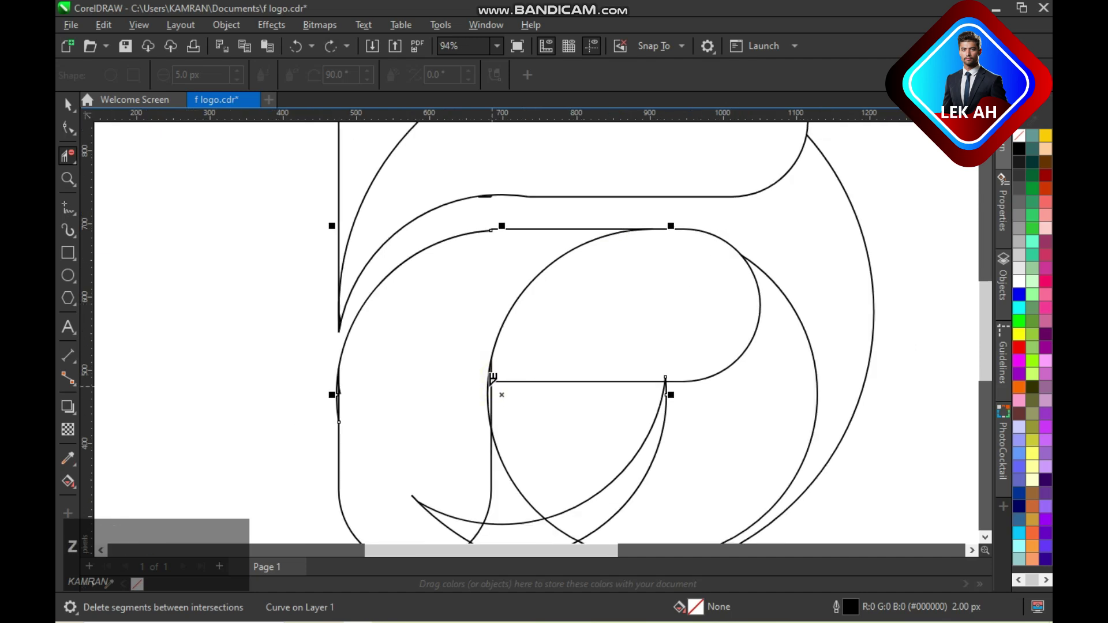
click(492, 378)
scroll(574, 360, down, 1)
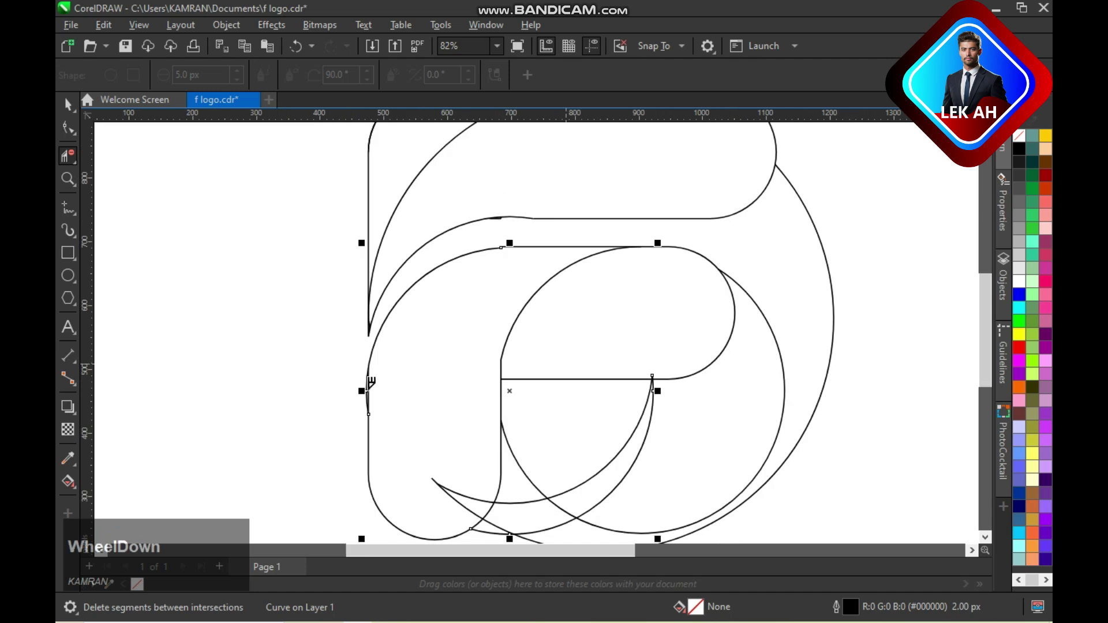
click(370, 385)
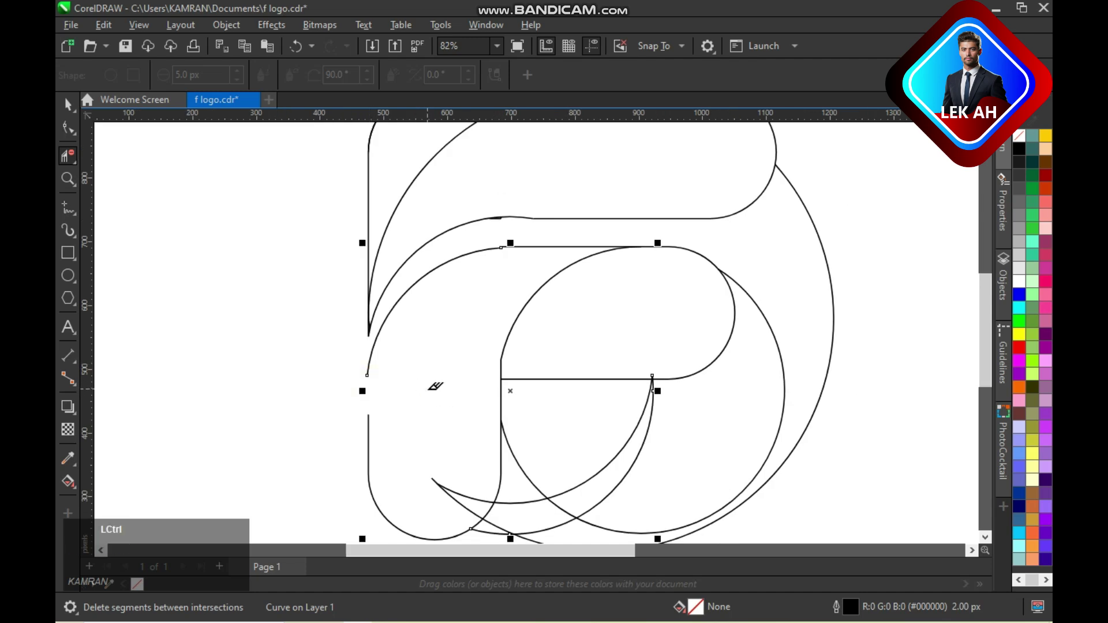
- Delete the remaining circle arcs below the middle bar and around the rounded bottom of the upright bar
scroll(366, 373, up, 4)
scroll(405, 378, down, 4)
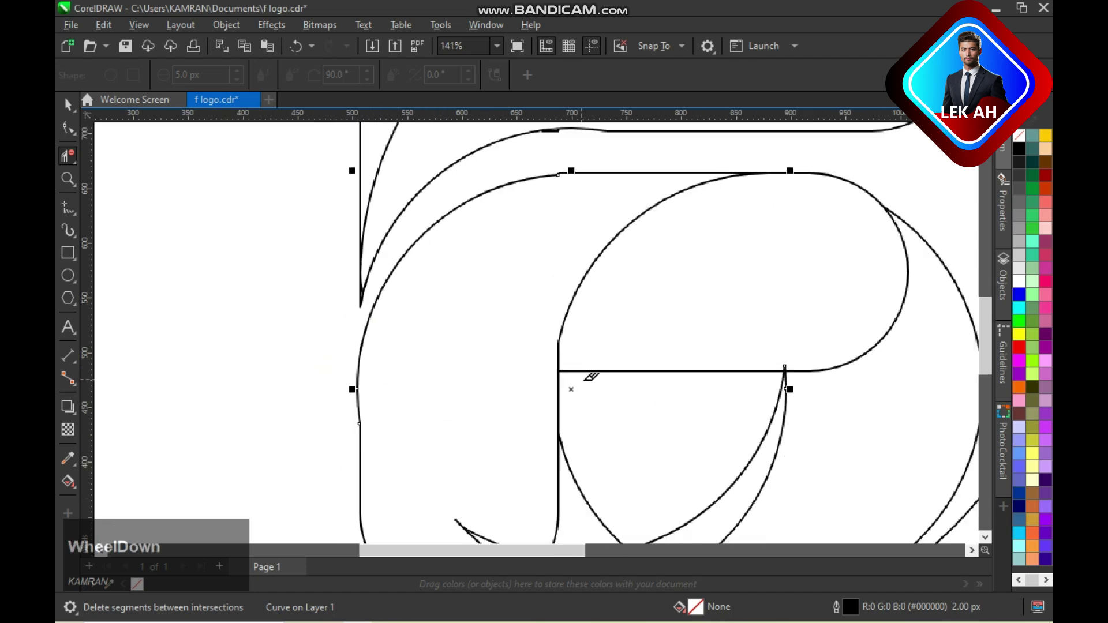
drag(760, 434, 632, 465)
drag(510, 460, 513, 496)
drag(585, 487, 608, 535)
drag(642, 490, 581, 518)
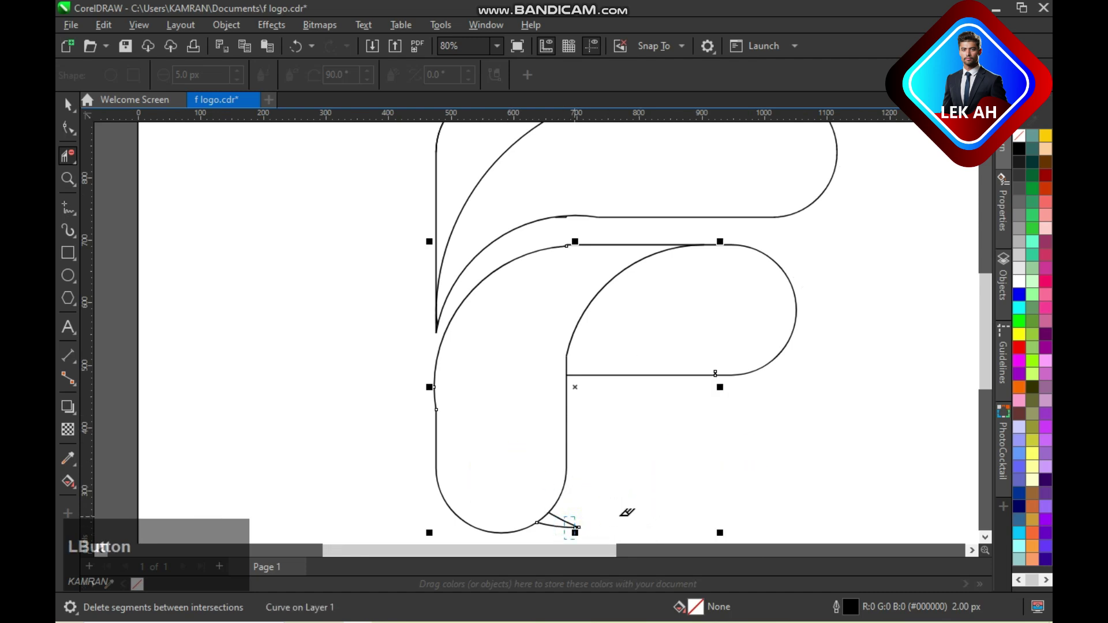
scroll(751, 333, down, 1)
key(space)
click(687, 210)
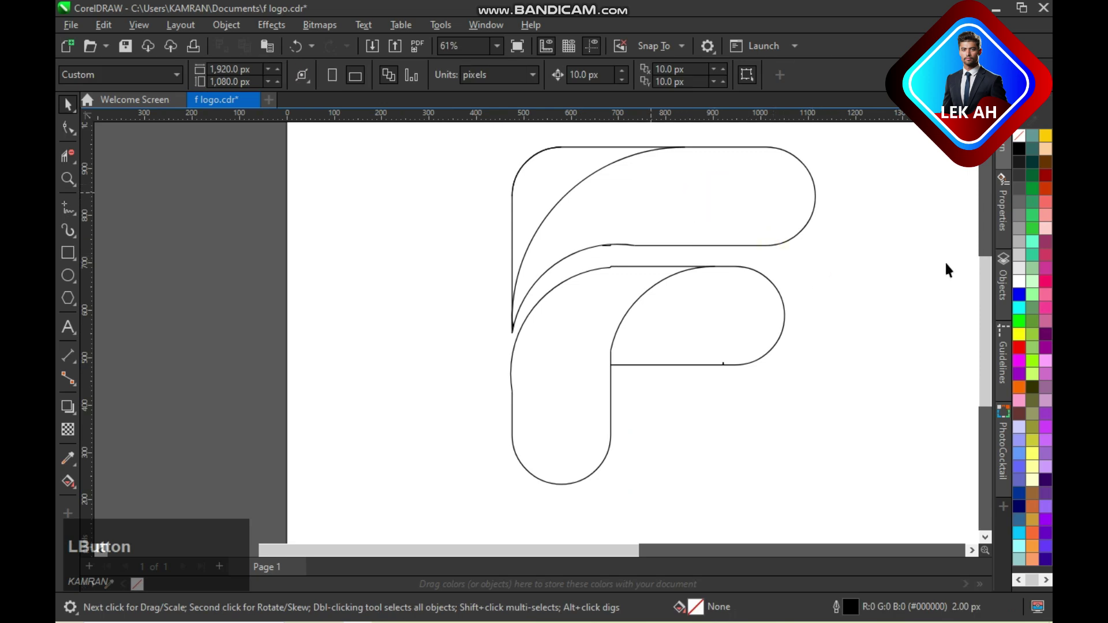
- Group the curves that form the top bar of the F
key(F4)
key(ctrl+a)
click(692, 277)
drag(293, 165, 420, 181)
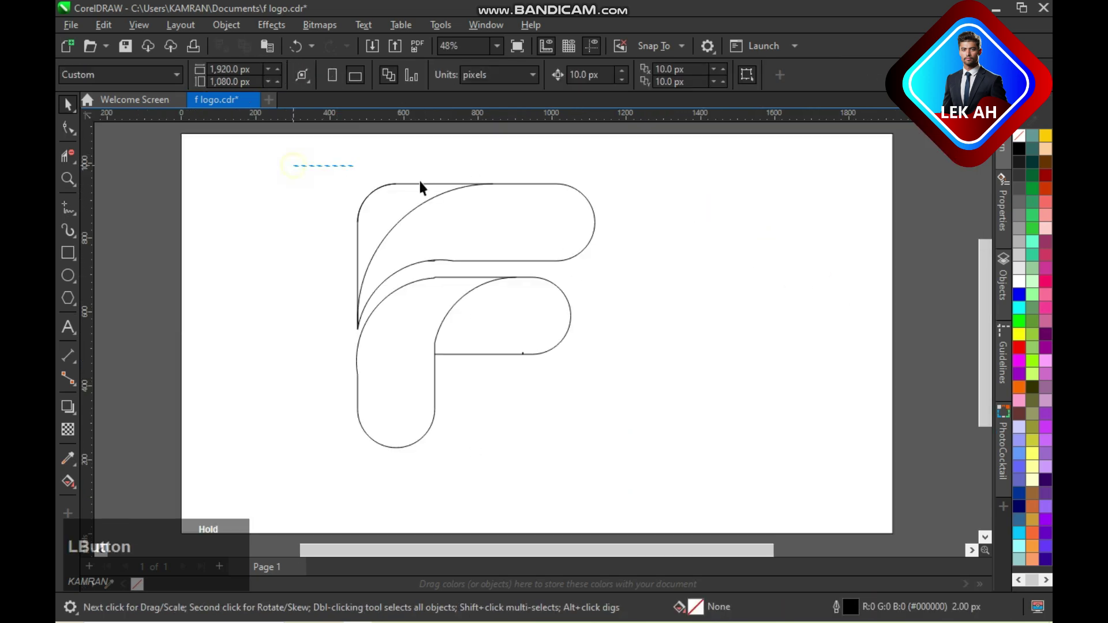
drag(652, 333, 652, 333)
key(ctrl+g)
key(Escape)
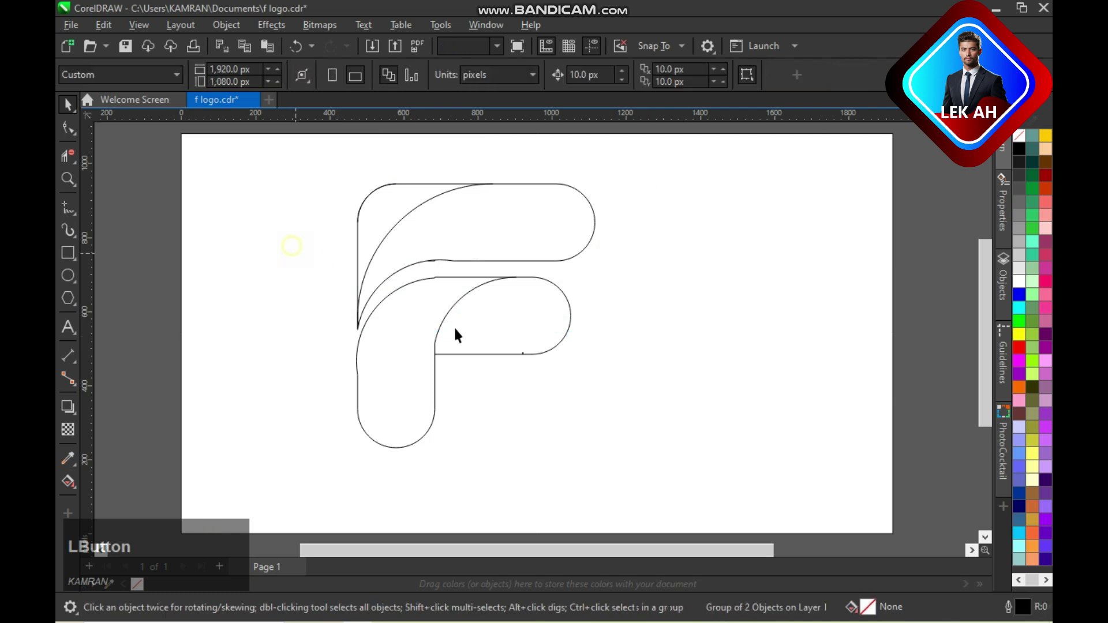
- Break apart the upright bar's curve so its trimmed pieces become separate objects
click(455, 299)
click(407, 403)
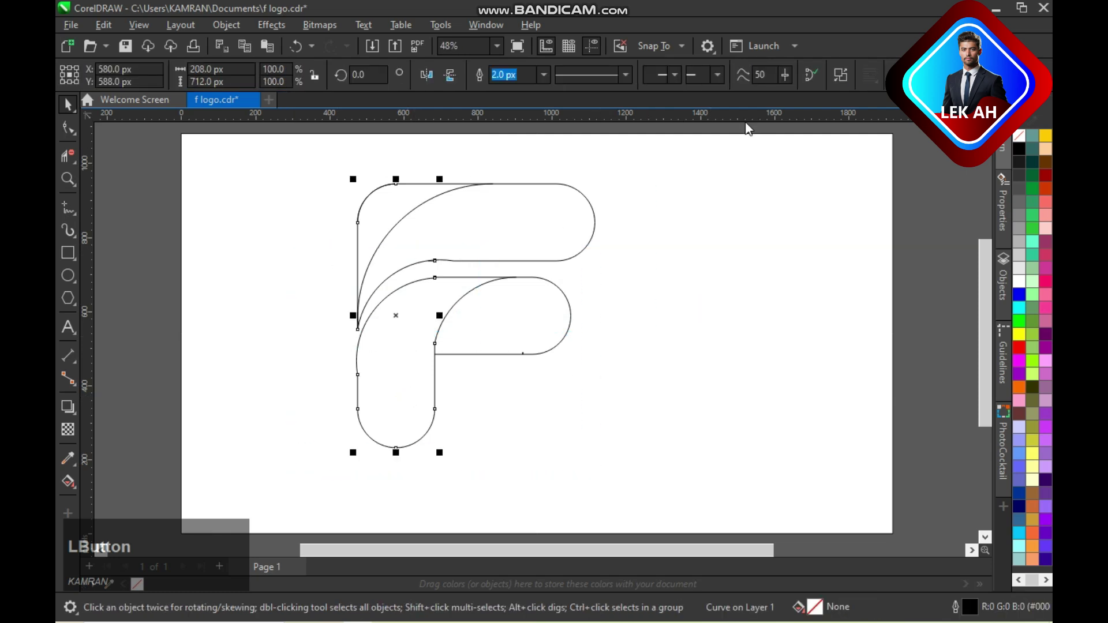
key(ctrl+k)
click(652, 312)
click(407, 370)
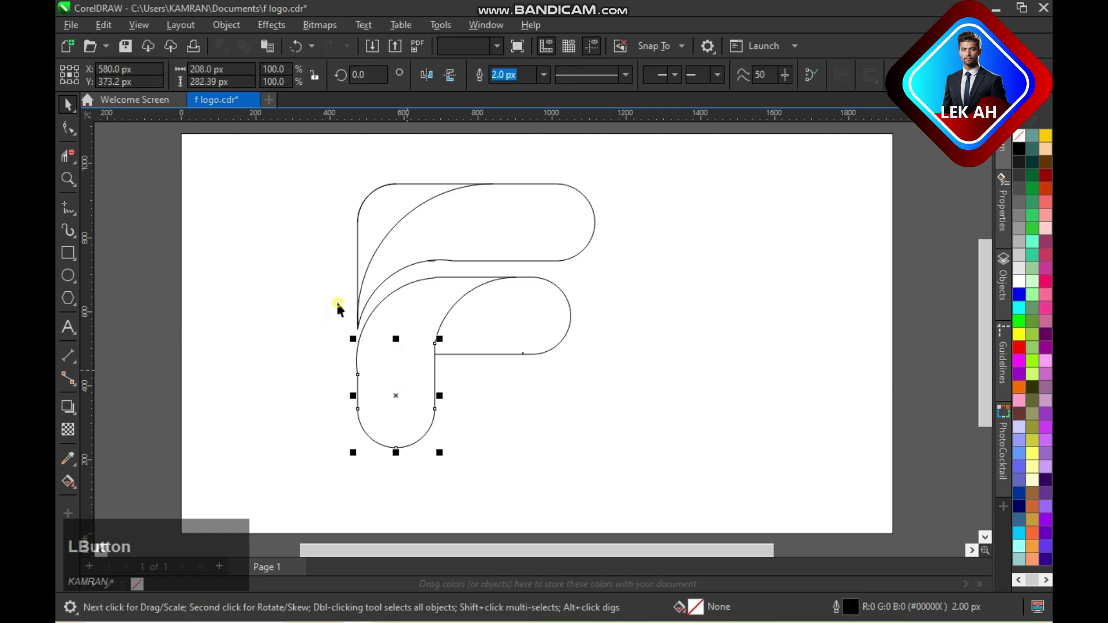
- Group the top bar's pieces together, and group the upright and middle bar pieces as a second group
click(338, 304)
drag(328, 157, 330, 183)
drag(599, 353, 599, 353)
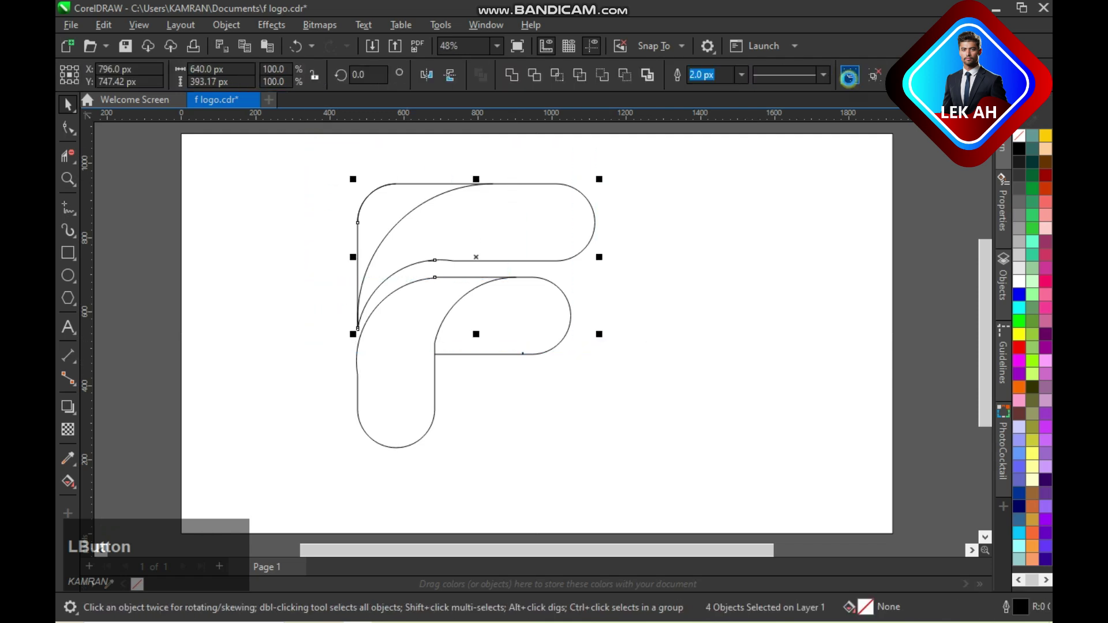
key(ctrl+g)
drag(328, 254, 609, 472)
key(ctrl+g)
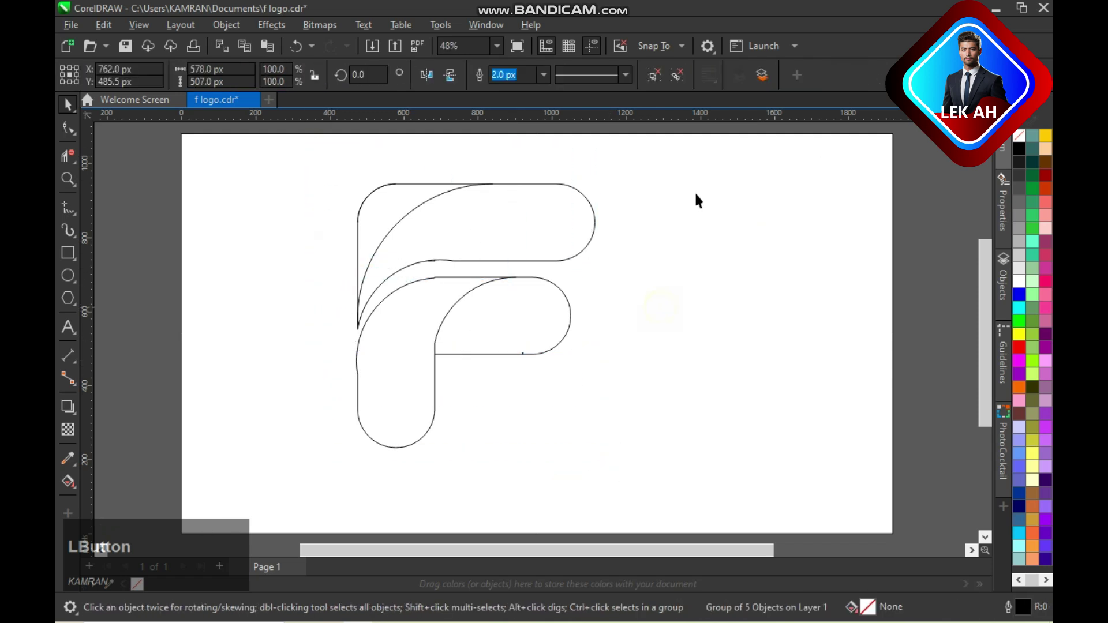
- Ungroup the pieces of the top bar
click(669, 242)
click(546, 196)
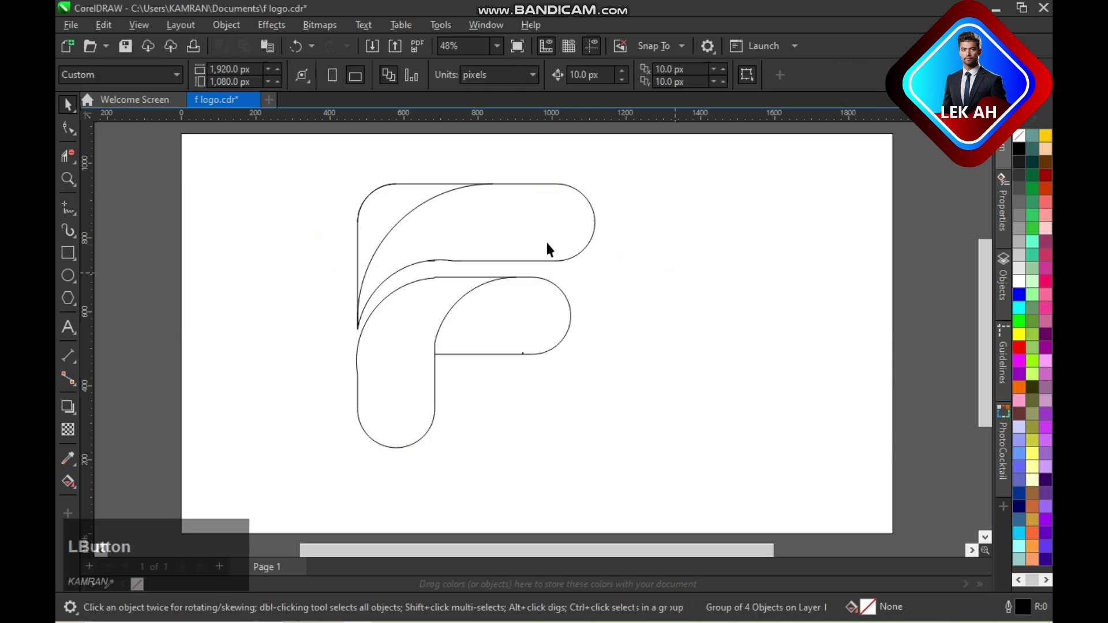
click(655, 77)
- Try nudging the top bar's inner group to the right, and undo the moves
click(539, 215)
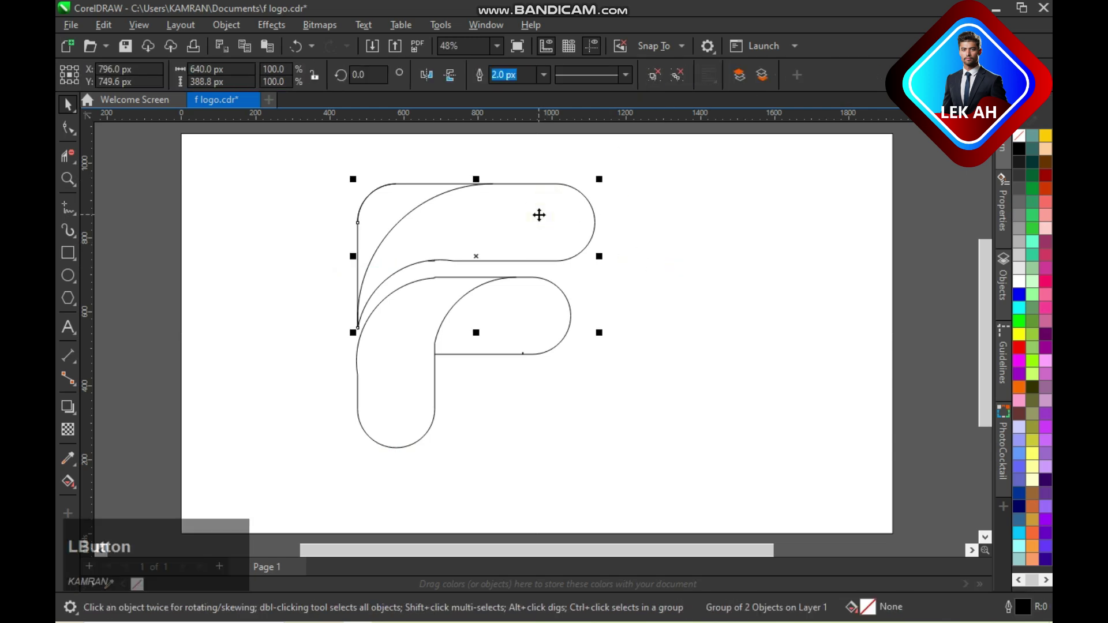
key(Right)
key(Right)
key(Right)
key(Right)
key(Right)
key(ctrl+z)
key(ctrl+z)
key(ctrl+z)
key(ctrl+z)
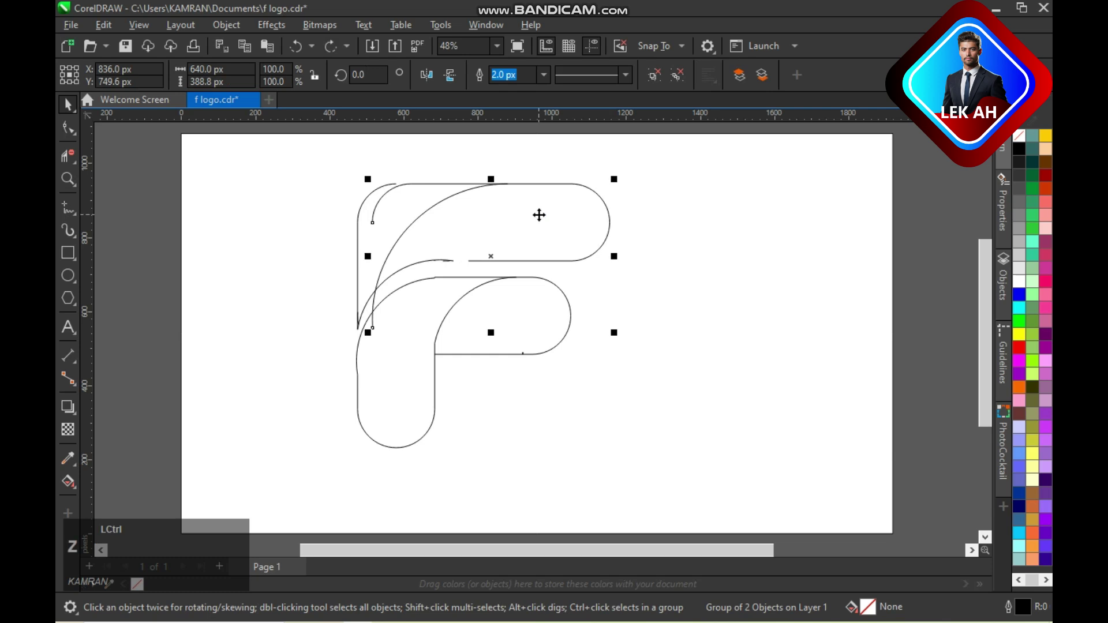
key(ctrl+z)
- Fill the top bar's regions, the upright bar and the middle bar with blue-grey using Smart Fill
click(499, 237)
click(67, 481)
drag(68, 484, 98, 494)
click(454, 232)
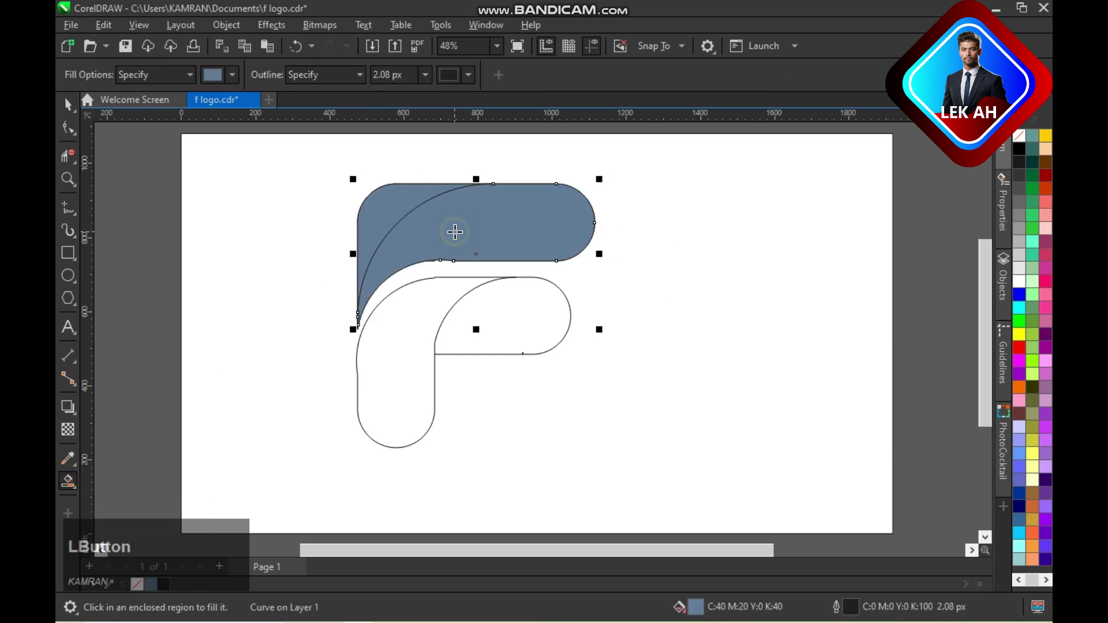
click(413, 323)
click(488, 323)
- Move the two filled pieces of the top bar to the right, clear of the original outline
key(space)
drag(505, 236, 758, 222)
key(ctrl+z)
drag(473, 224, 734, 218)
drag(381, 215, 646, 202)
click(665, 345)
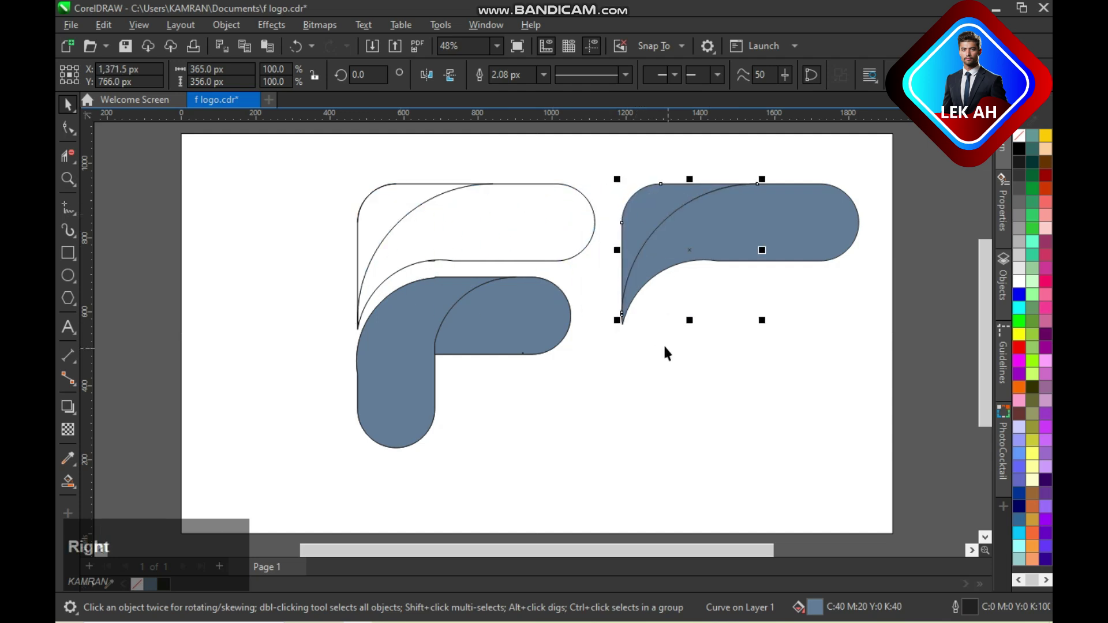
- Move the filled middle bar and upright bar to the right, beneath the filled top bar pieces
click(503, 321)
drag(503, 320, 766, 321)
drag(400, 354, 655, 355)
click(841, 404)
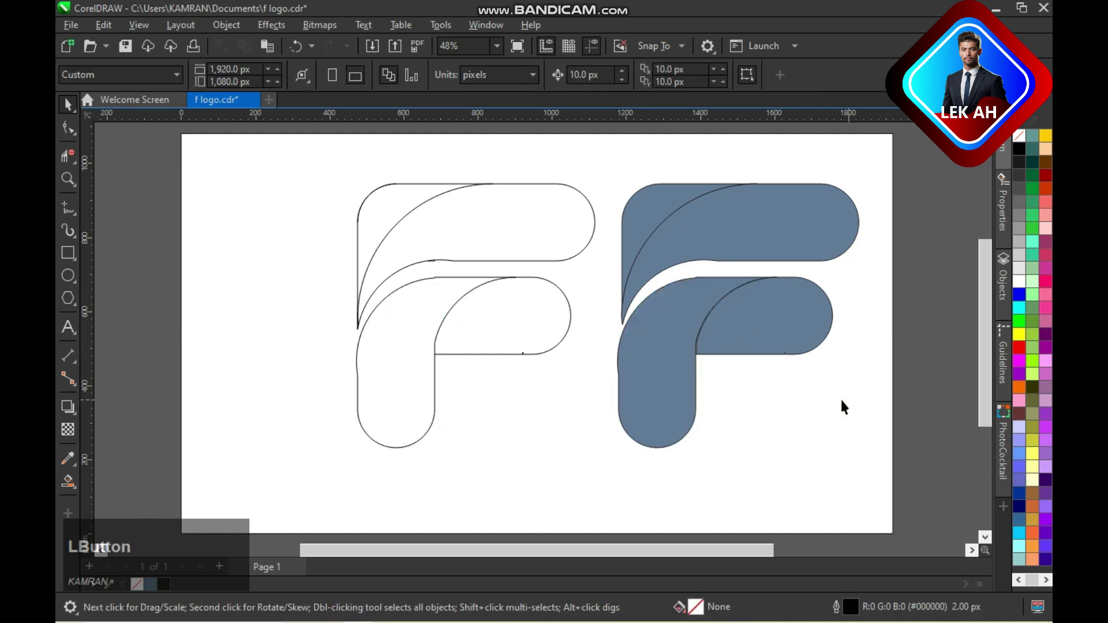
- Delete the original unfilled F outline
drag(605, 501, 603, 502)
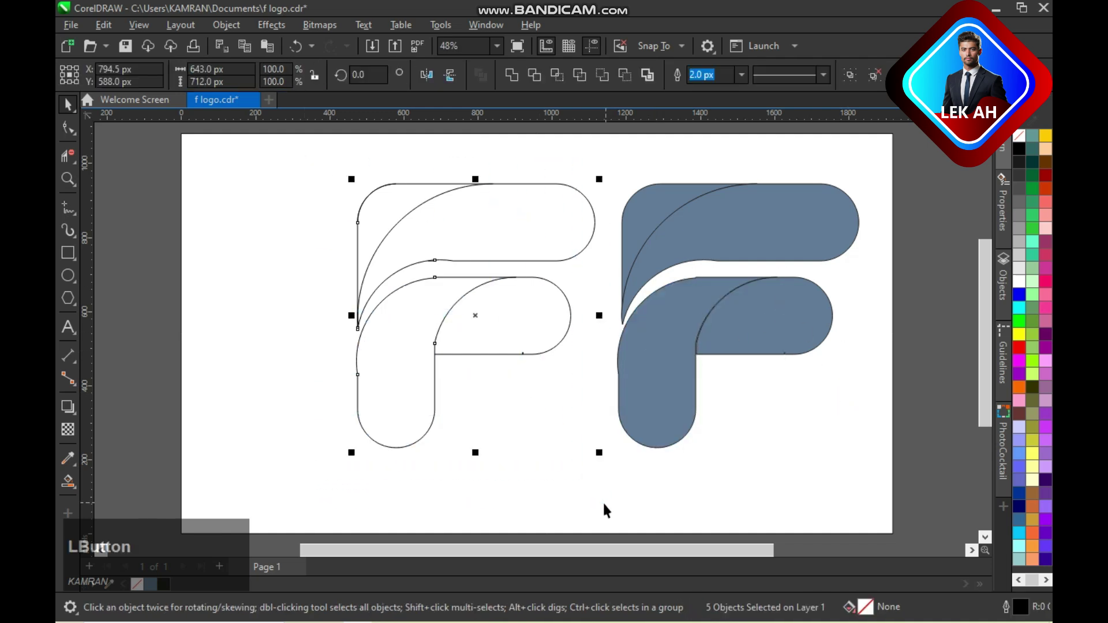
key(Delete)
- Group the filled pieces and centre the F on the page
key(ctrl+a)
key(ctrl+g)
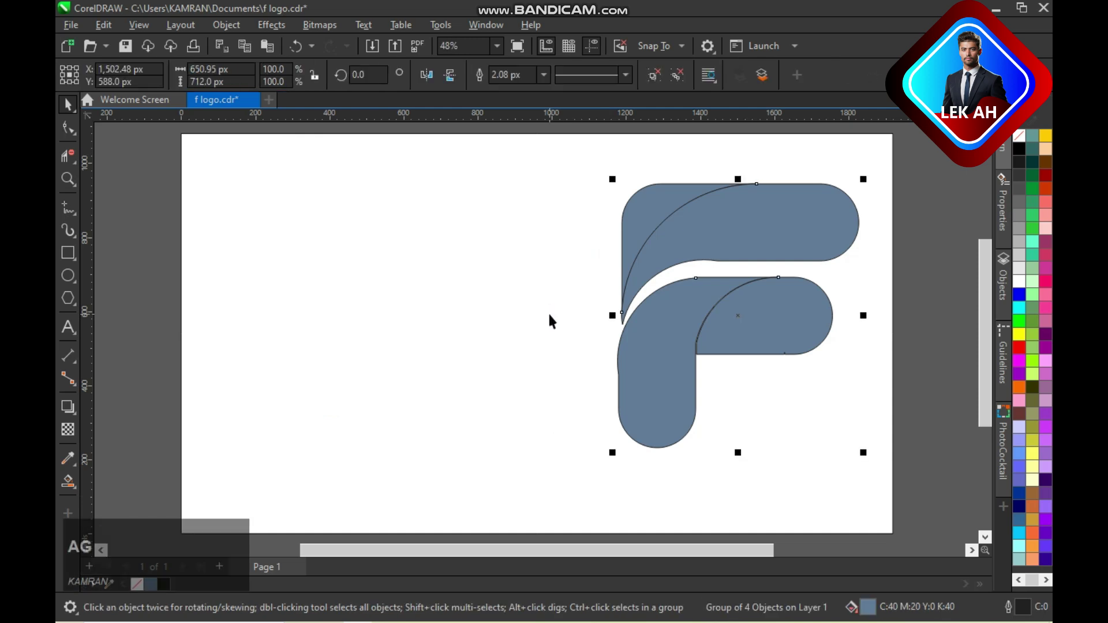
key(p)
- Ungroup the F and place an 80.8% copy of the top bar's curved piece inside it, nudging the copy vertically
click(644, 336)
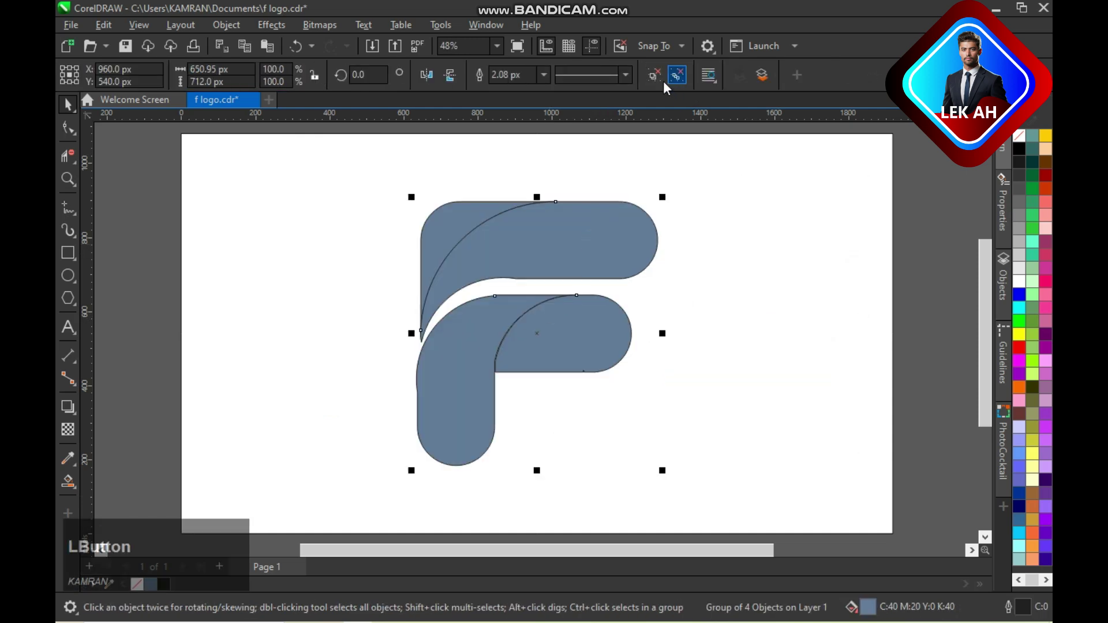
ctrl+click(549, 247)
click(634, 259)
drag(663, 346, 654, 333)
key(Up)
key(Up)
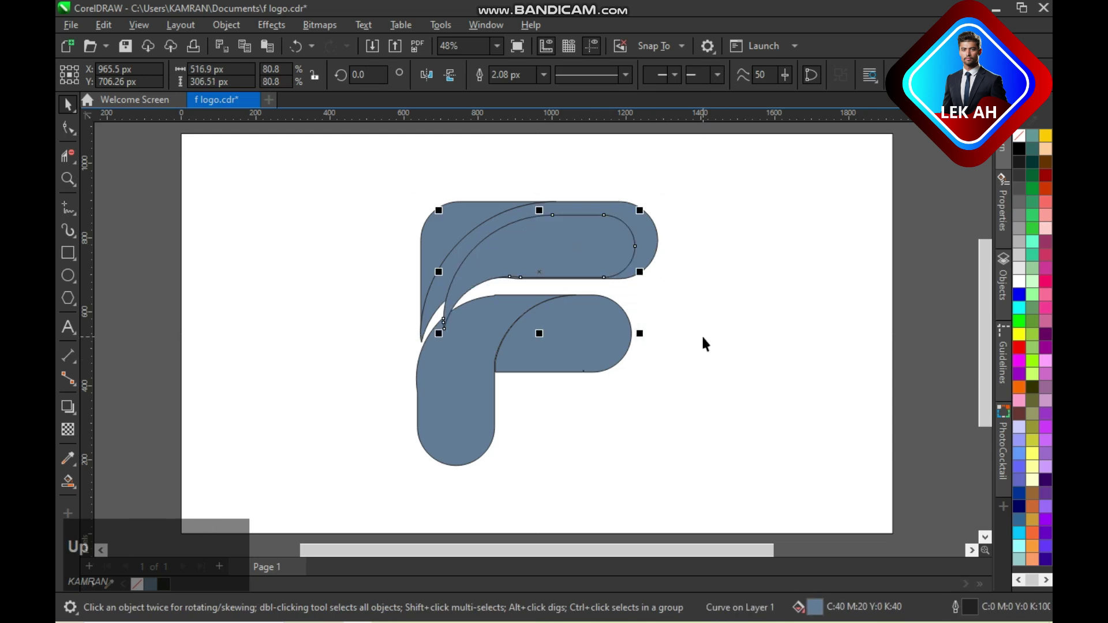
key(Down)
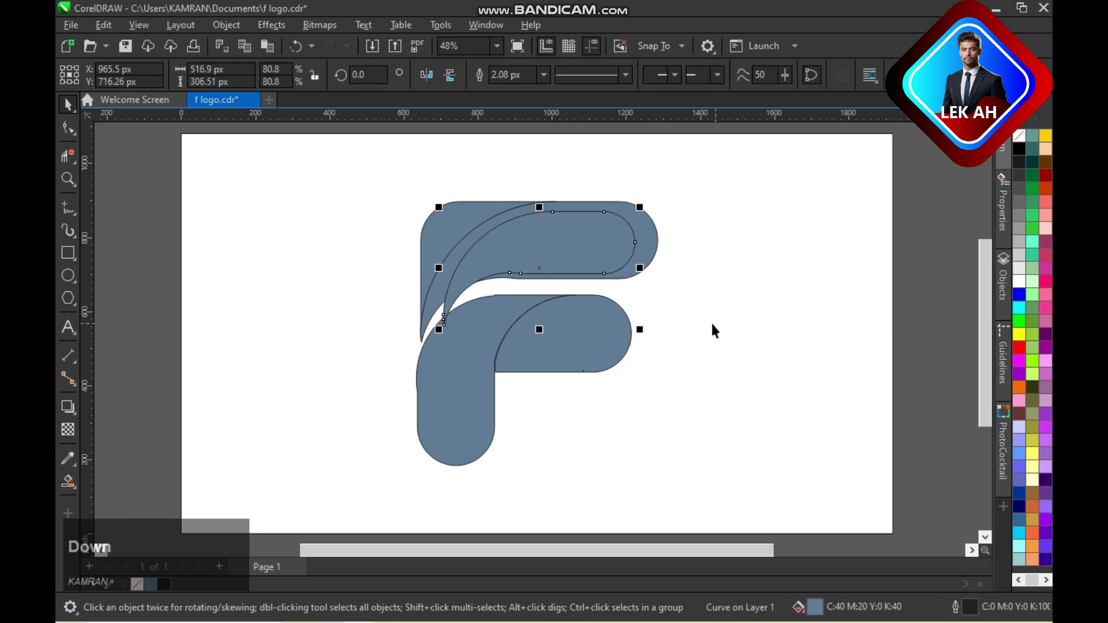
click(711, 331)
- Try enlarging a copy of the inner curve to 88.9%, and undo the scaling and the last nudge
click(546, 237)
drag(641, 330, 650, 338)
right_click(650, 337)
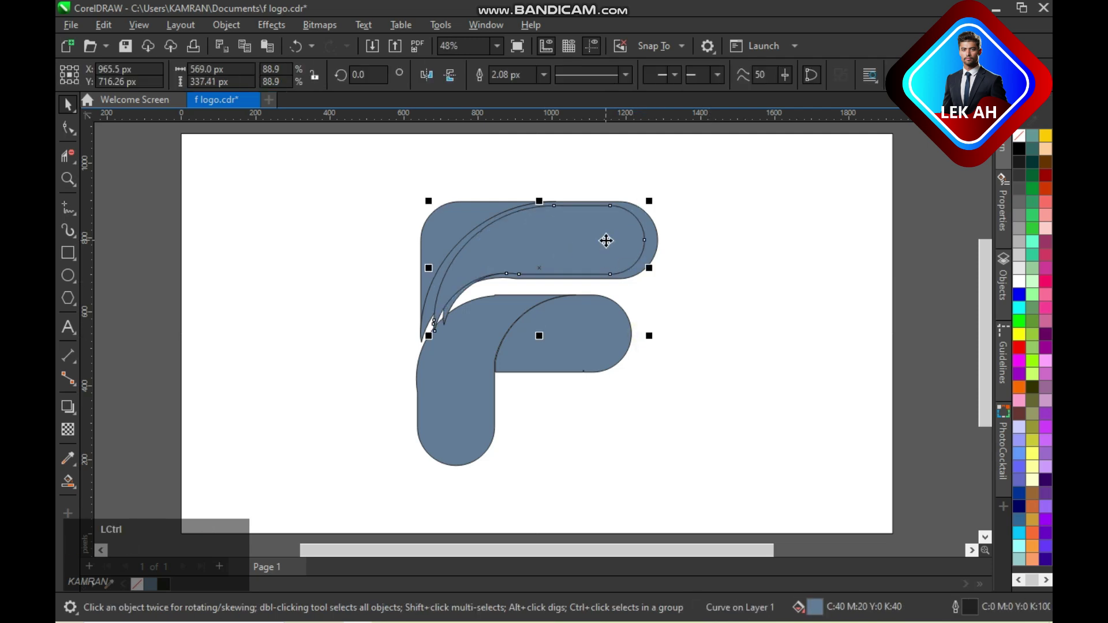
key(ctrl+z)
key(ctrl+z)
- Create a slightly smaller copy of the inner curve, scaled about its centre
click(640, 327)
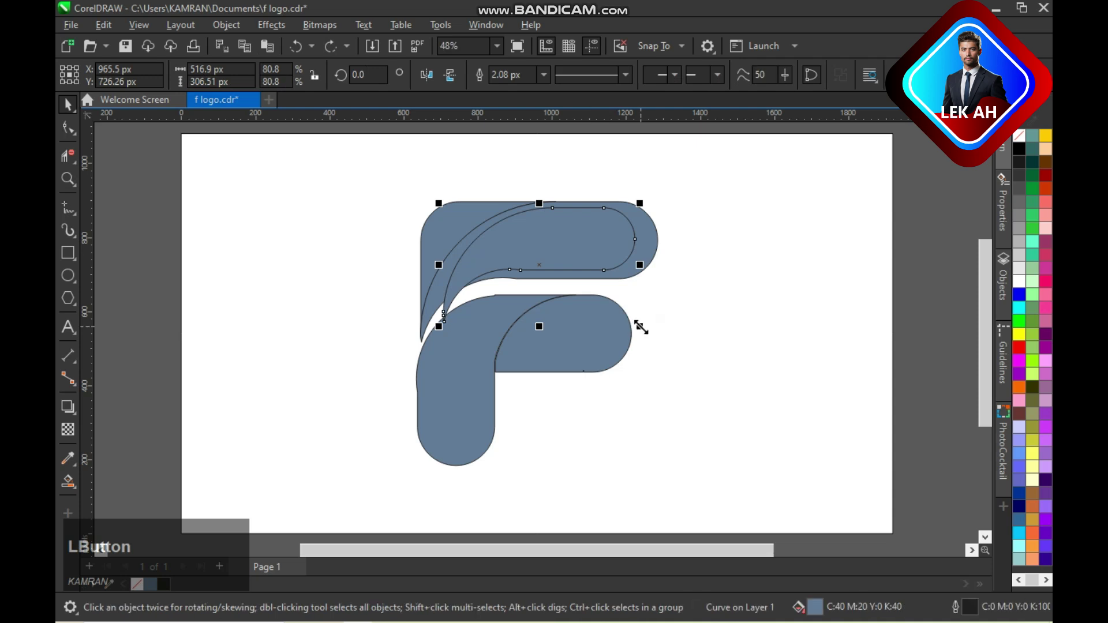
drag(638, 322, 634, 321)
click(717, 314)
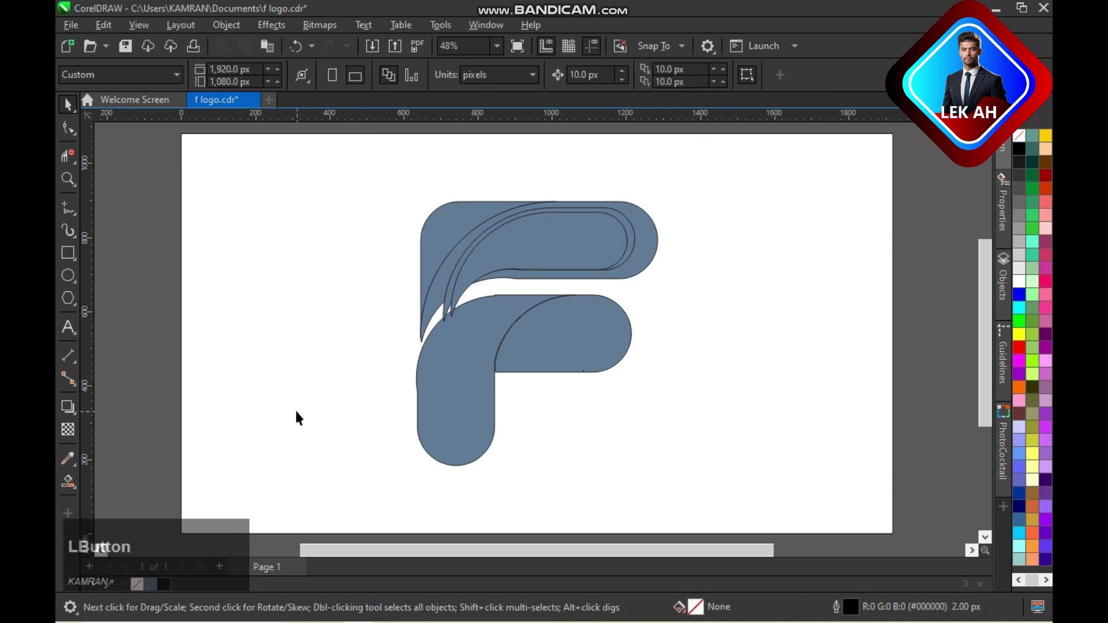
- Smart-fill the narrow band between the two inner curves of the top bar
click(585, 243)
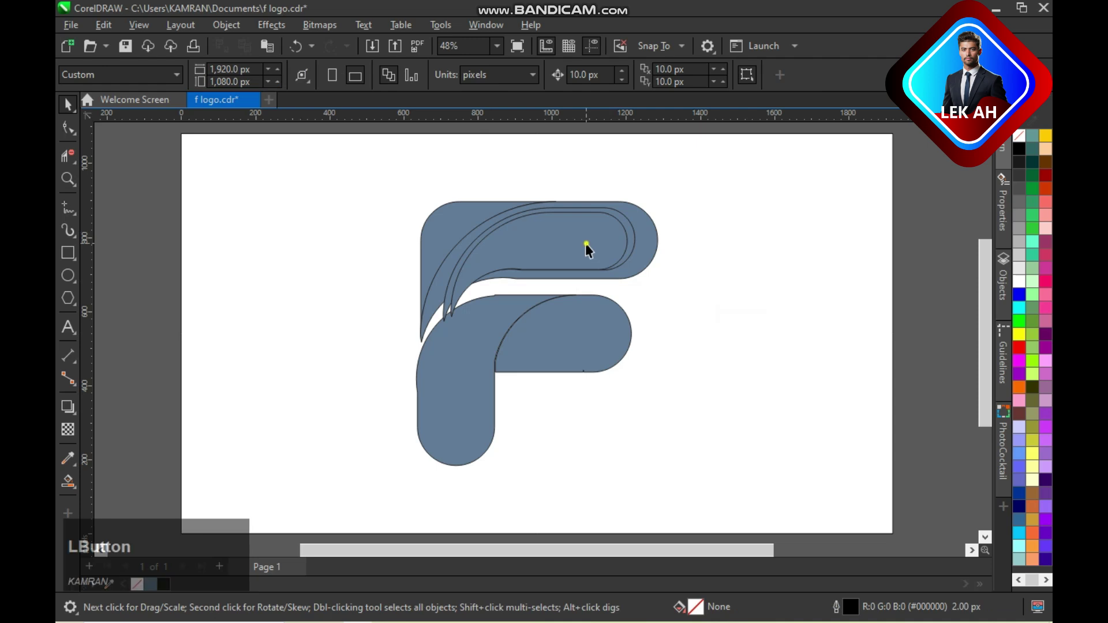
click(718, 303)
click(67, 481)
key(space)
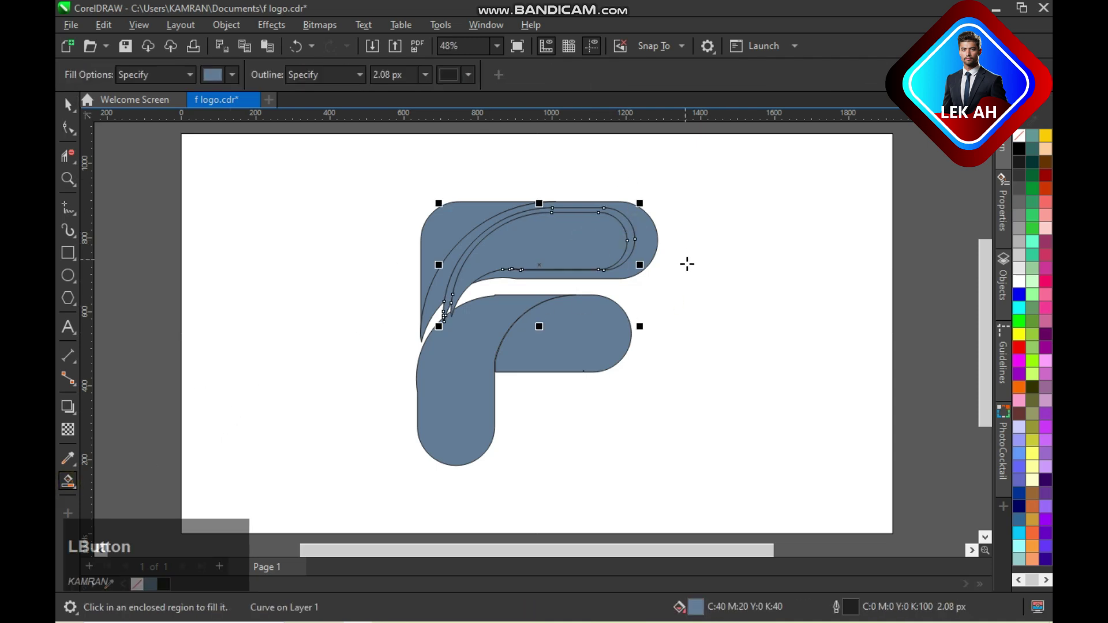
- Move the filled band to the right of the F and delete the two inner curve copies
drag(538, 265, 736, 330)
click(775, 421)
click(592, 268)
key(Delete)
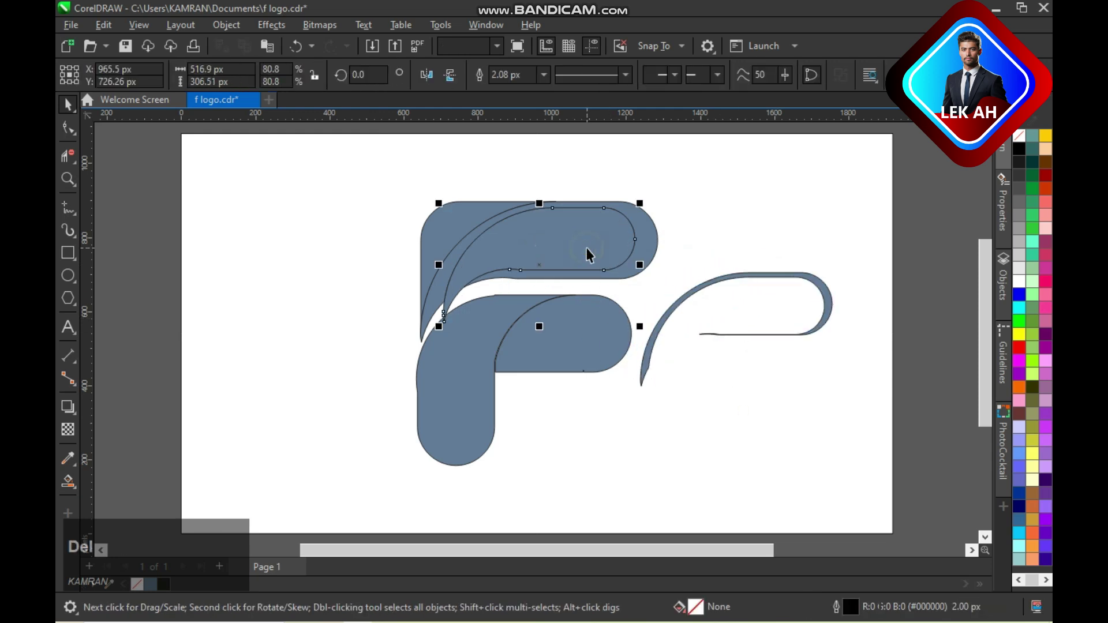
- Remove the outline from the separated band beside the F
click(710, 281)
right_click(1019, 136)
click(749, 333)
click(750, 335)
click(798, 416)
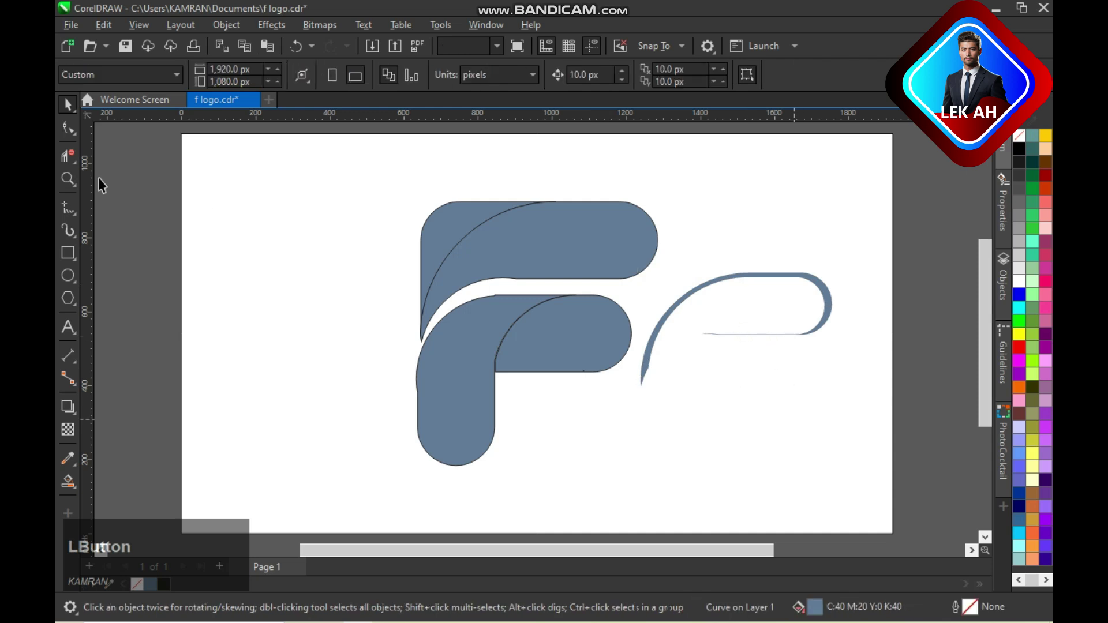
- Try deleting the band's thin lower tail as a virtual segment, and undo the deletion
click(67, 154)
click(760, 333)
key(ctrl+z)
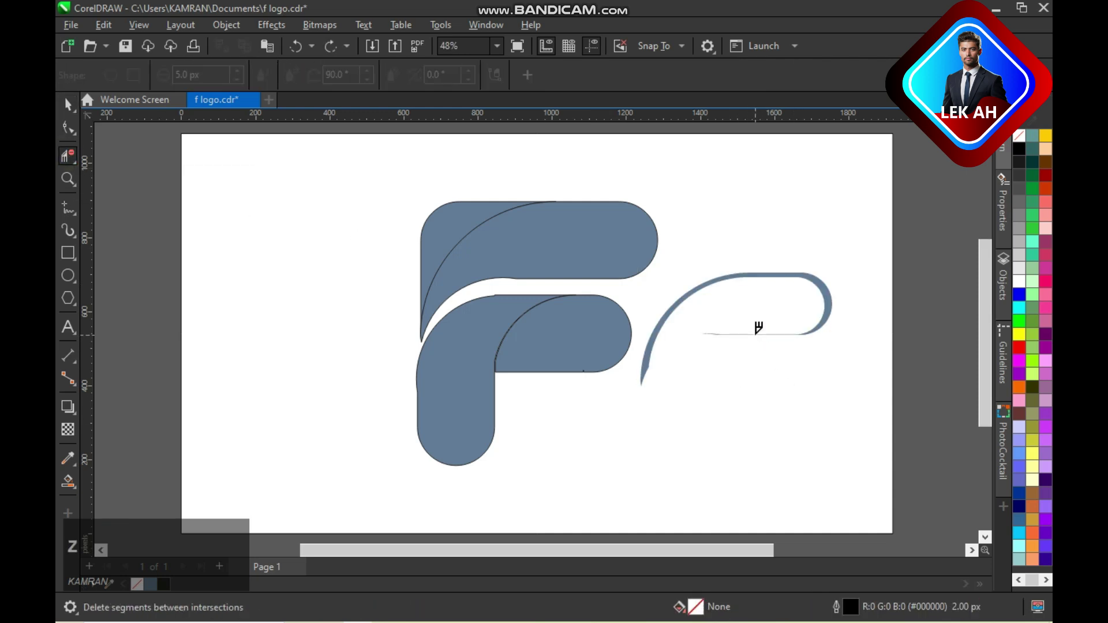
key(space)
- Draw a short, nearly vertical line about 25 by 168 px across the separated band where its thin lower tail begins
click(68, 208)
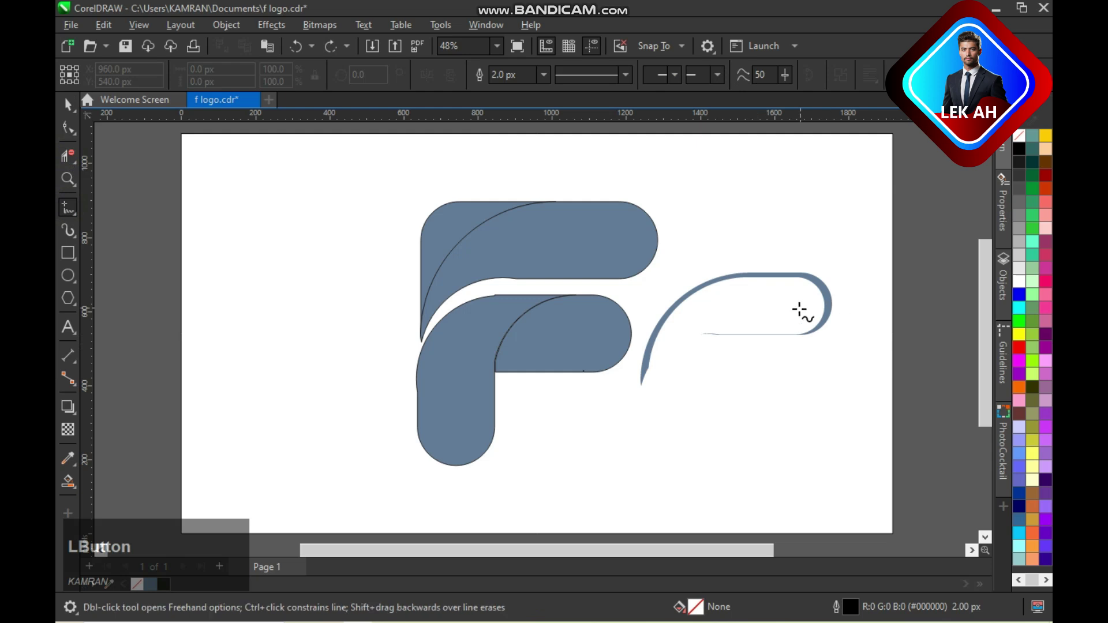
click(801, 317)
click(810, 379)
key(space)
click(794, 398)
- Try removing the thin tail beyond the drawn line with Virtual Segment Delete, and undo the removal
click(68, 153)
click(741, 333)
key(ctrl+z)
key(space)
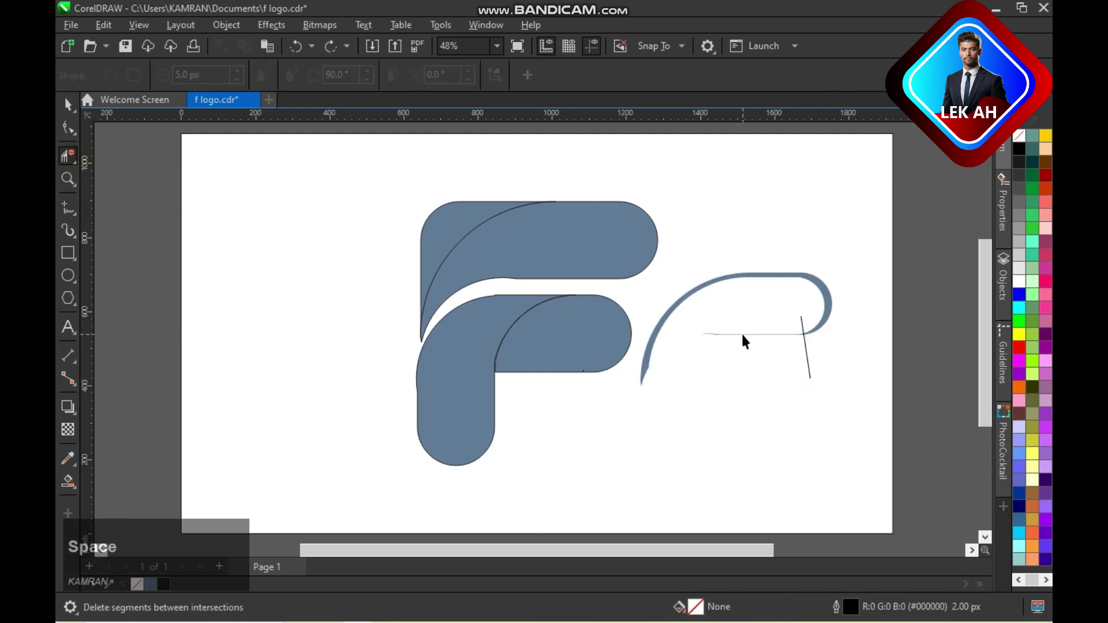
- Trim the separated band with the short line, and delete the line
click(806, 341)
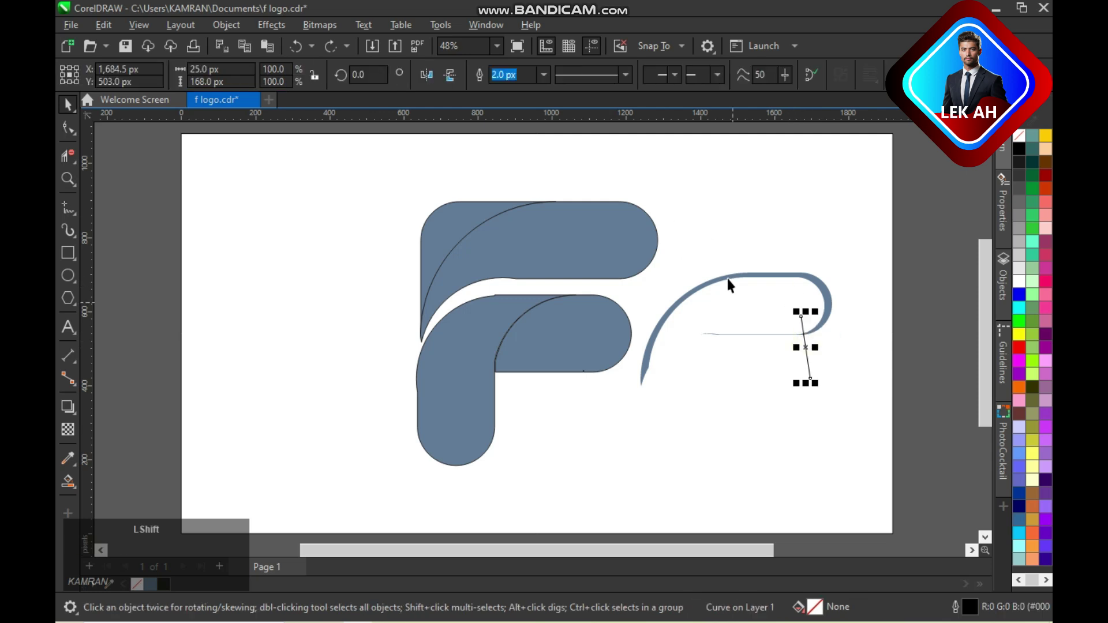
shift+click(726, 278)
click(808, 358)
click(807, 365)
key(Delete)
- Break the trimmed band apart and delete its thin lower tail
click(822, 318)
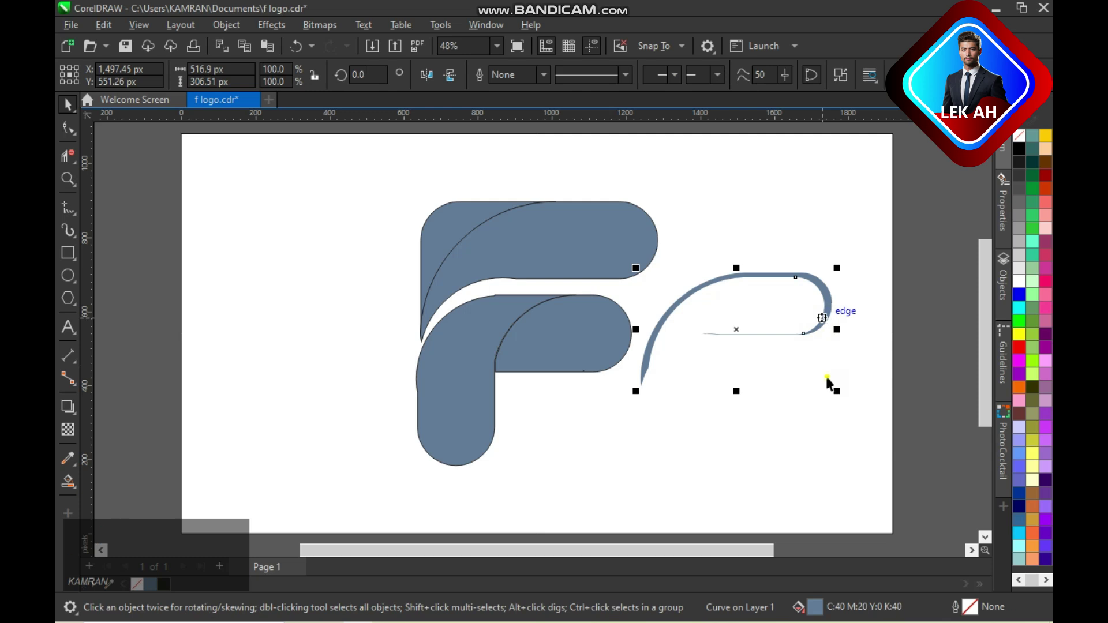
click(829, 382)
click(792, 336)
key(Delete)
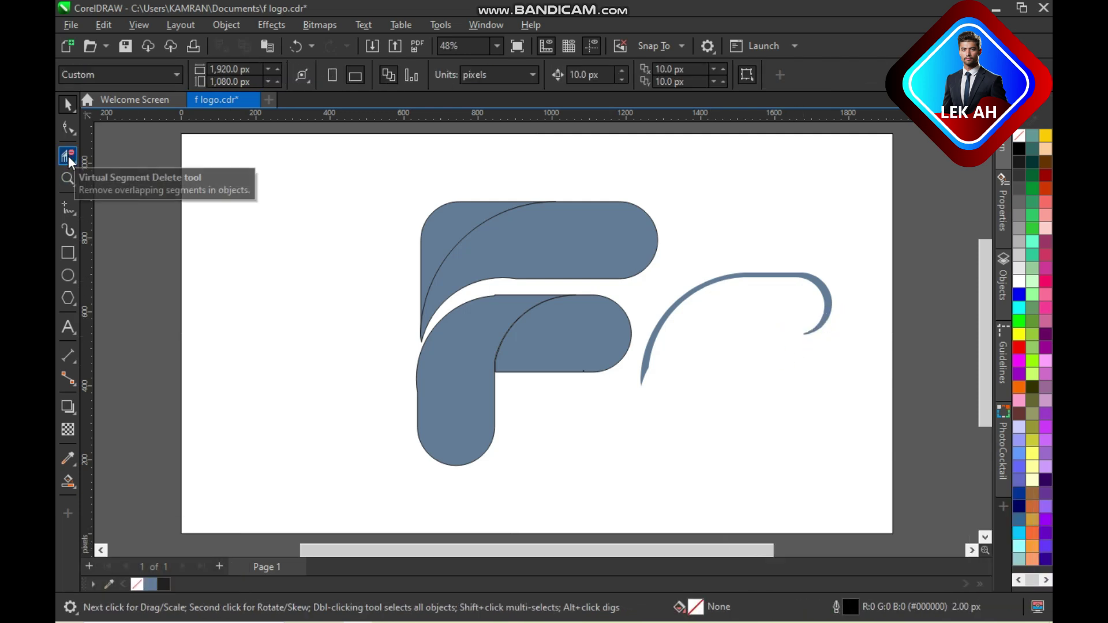
- Draw an open arc about 130 by 205 px and place it across the curved left part of the band
click(68, 277)
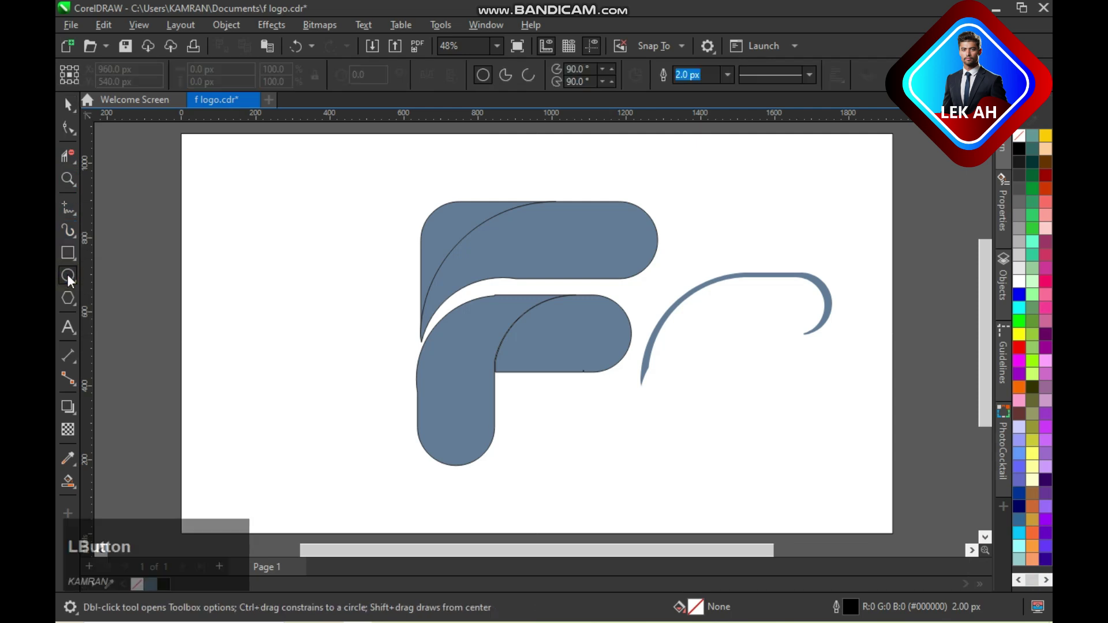
click(531, 76)
drag(746, 383, 779, 425)
key(space)
mouse_move(735, 357)
mouse_down()
mouse_move(691, 290)
mouse_move(677, 304)
mouse_up()
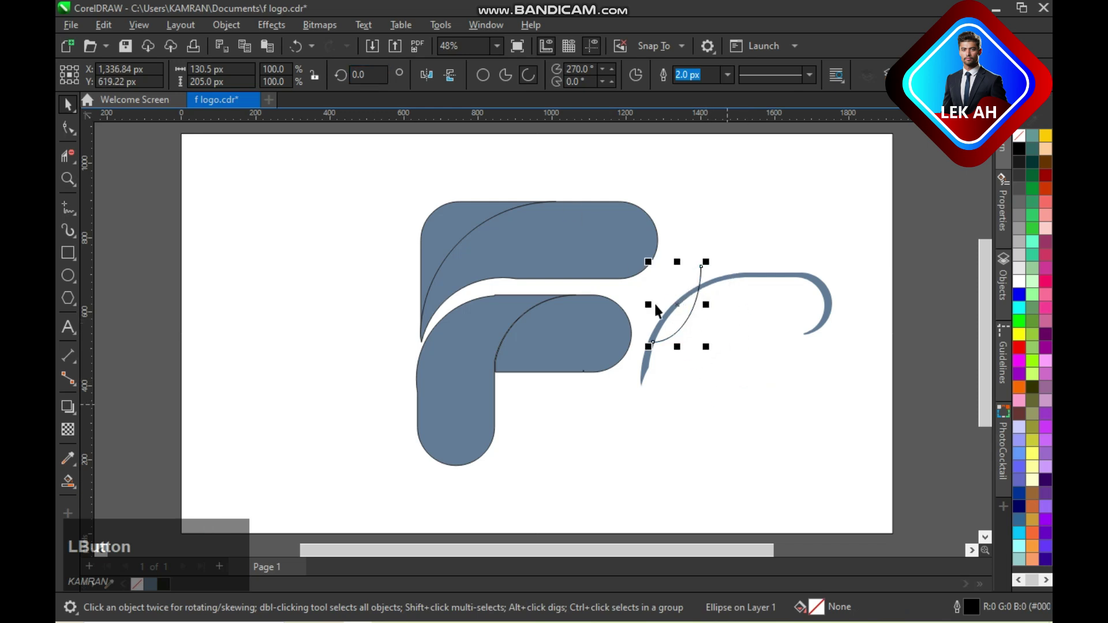
click(696, 334)
drag(710, 347, 694, 301)
key(space)
key(space)
- Trim the band with the arc, and delete the arc
shift+click(736, 277)
click(628, 163)
click(698, 277)
key(Delete)
- Break the band apart at the arc cut and delete its lower-left piece
click(705, 287)
key(space)
key(space)
click(674, 310)
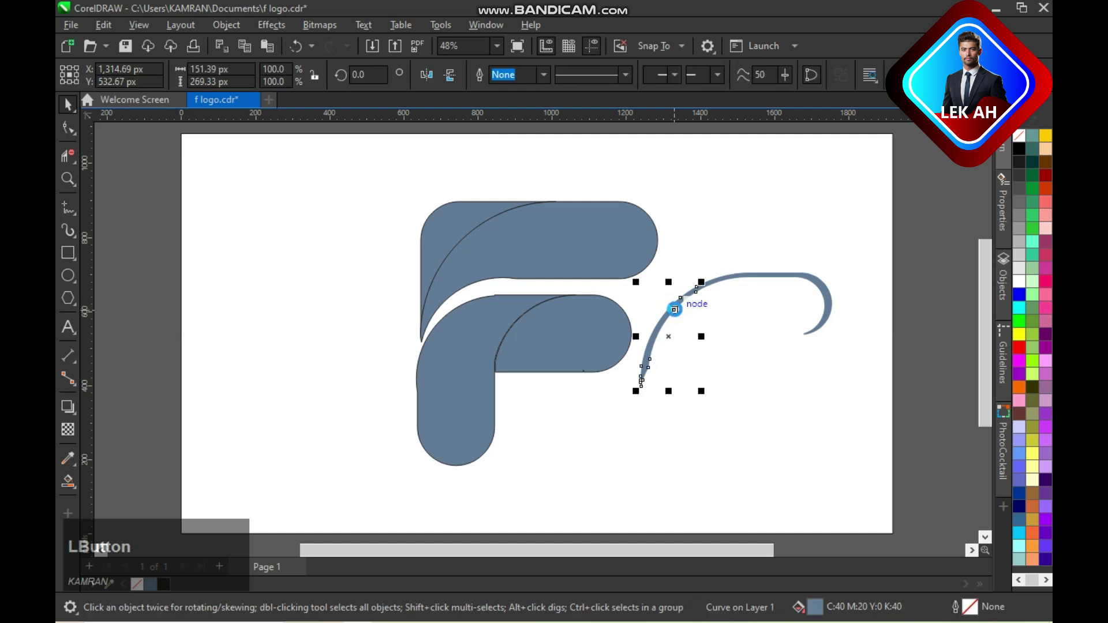
key(Delete)
- Move the remaining band onto the F's top bar and fill it white as a highlight
click(717, 282)
drag(764, 304, 570, 241)
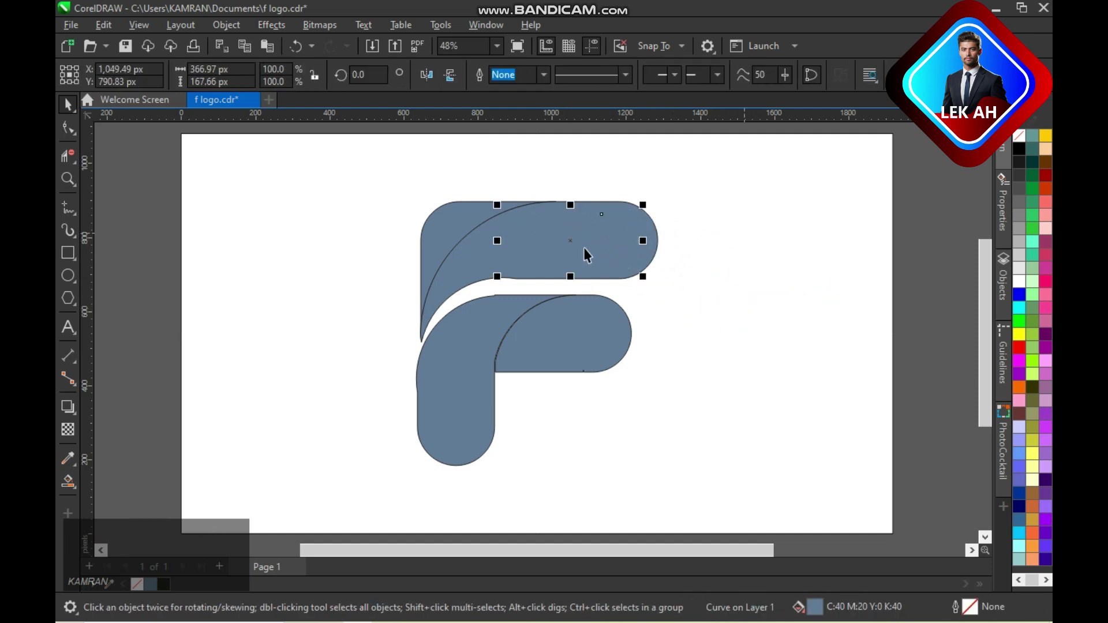
click(1018, 281)
click(691, 226)
- Try aligning the white highlight to the center and top edge of the top bar, and undo the alignments
click(576, 237)
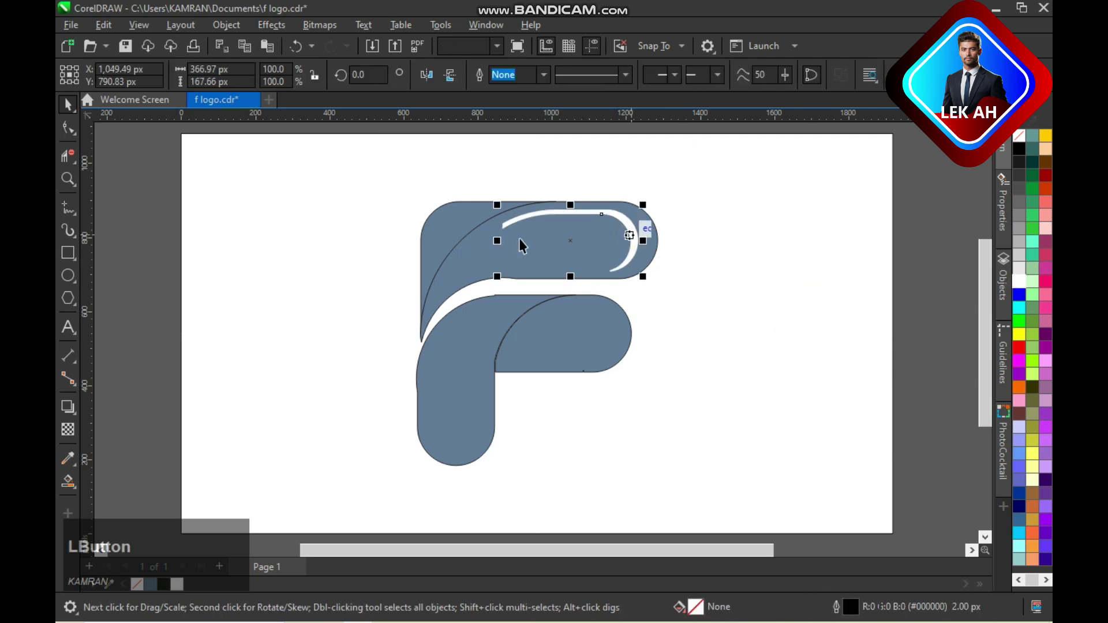
shift+click(458, 272)
key(e)
key(t)
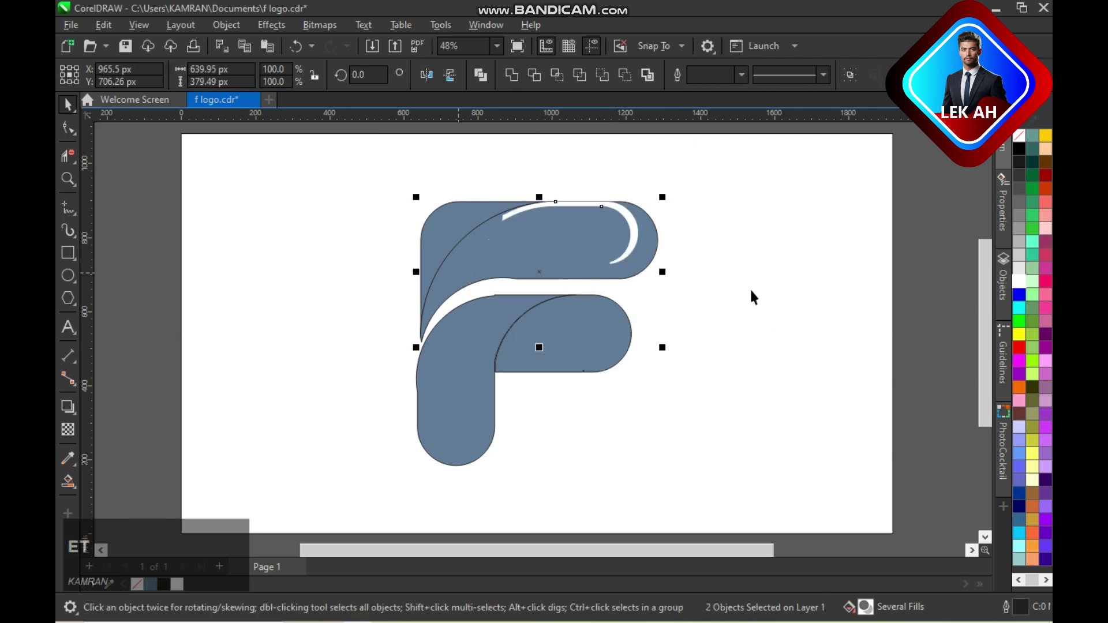
key(c)
key(ctrl+z)
key(ctrl+z)
key(ctrl+z)
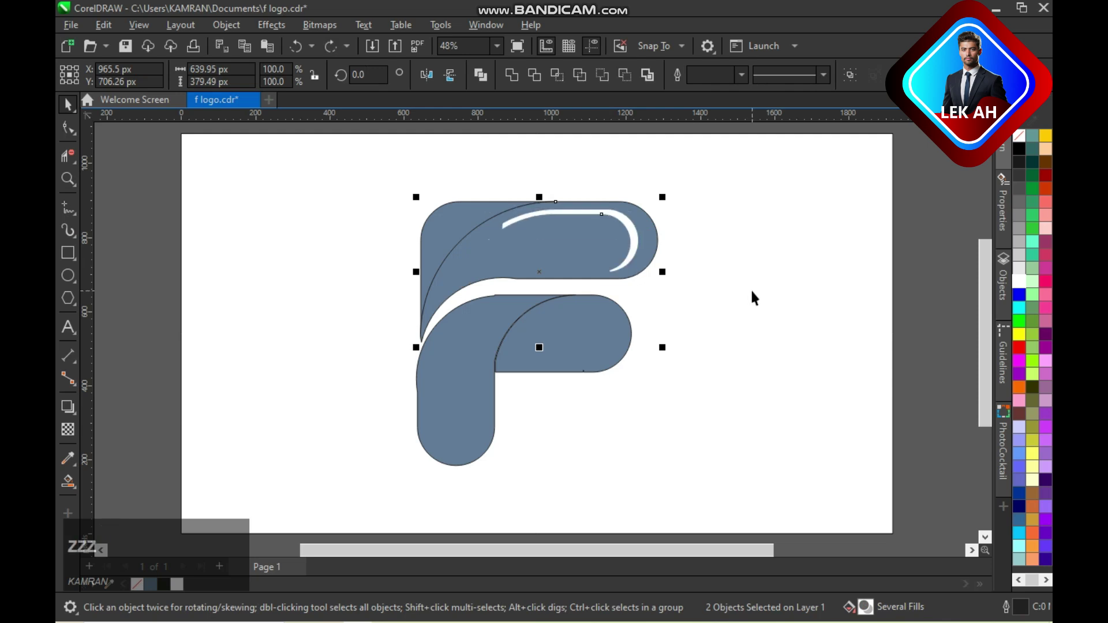
- Remove the outlines from the top bar and the rounded corner piece behind it
click(750, 288)
click(659, 238)
click(792, 271)
click(481, 217)
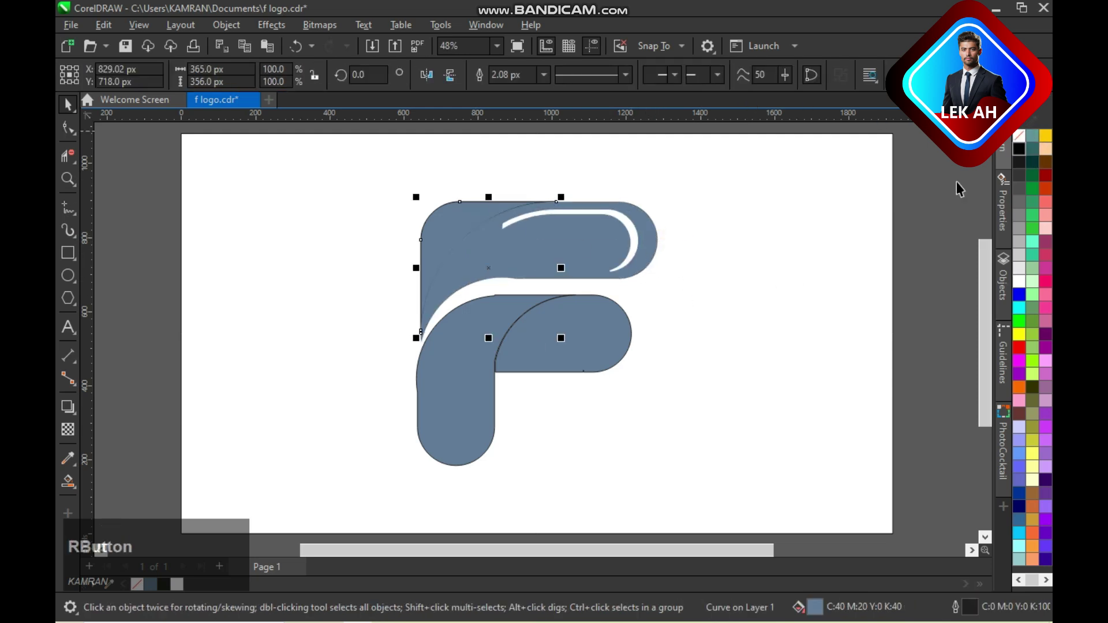
click(554, 349)
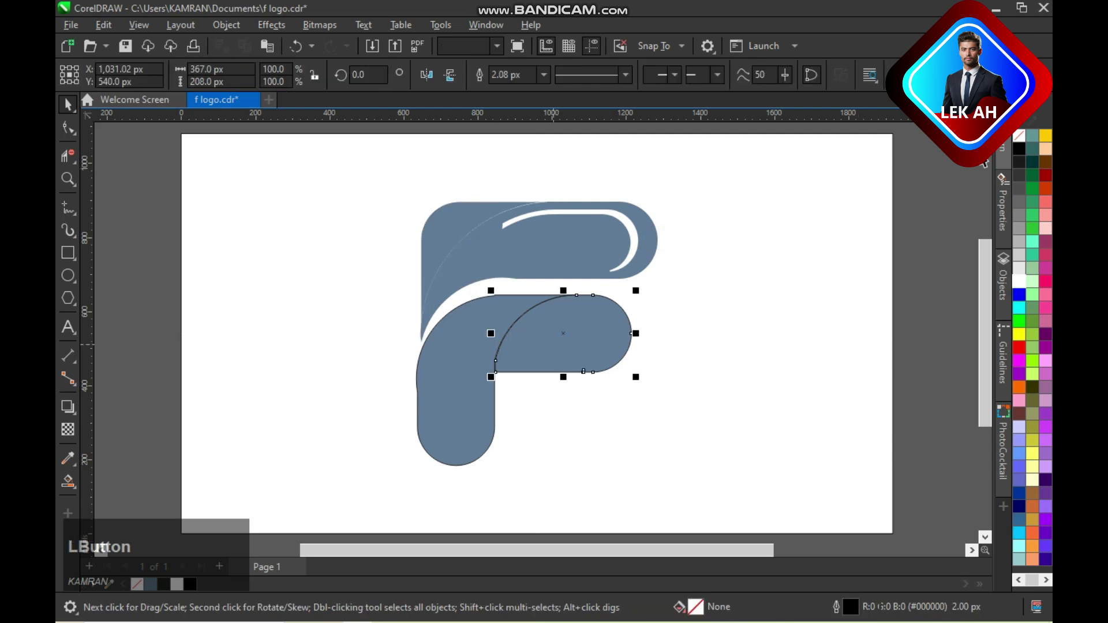
click(627, 321)
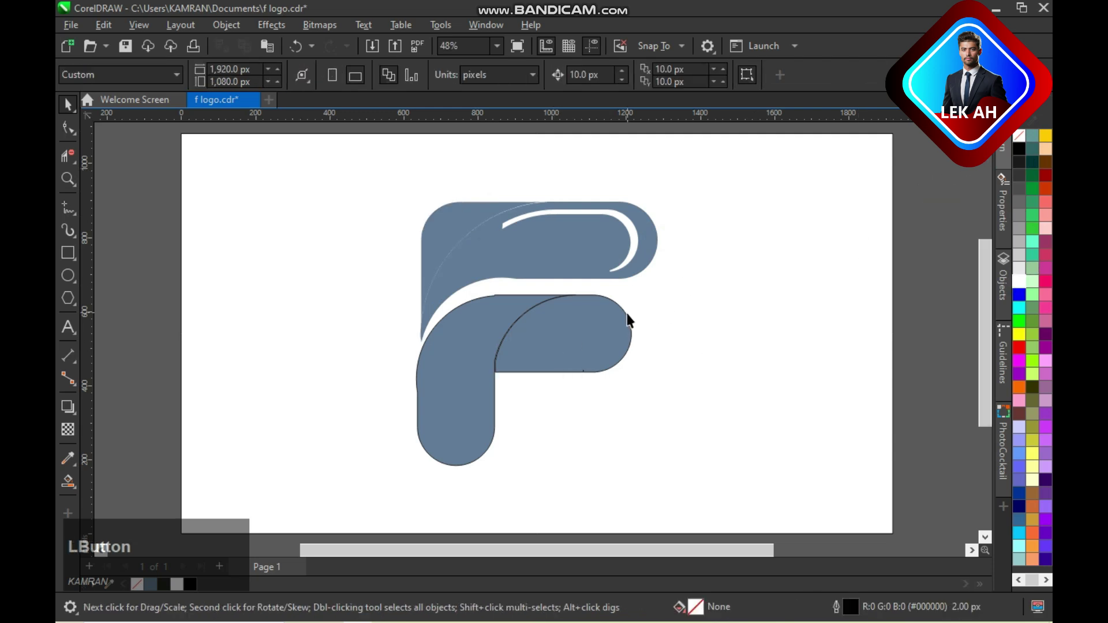
- Duplicate the F's lower stem piece at about 87.7% of its size and nudge the copy over the stem
click(466, 365)
drag(581, 470, 572, 470)
right_click(572, 469)
key(Left)
key(Left)
key(Left)
key(Right)
key(Right)
key(Up)
key(Up)
key(Left)
- Reselect the smaller stem copy and nudge it slightly up and to the right within the stem
click(725, 393)
click(447, 394)
click(618, 398)
click(471, 392)
key(Up)
key(Right)
key(Right)
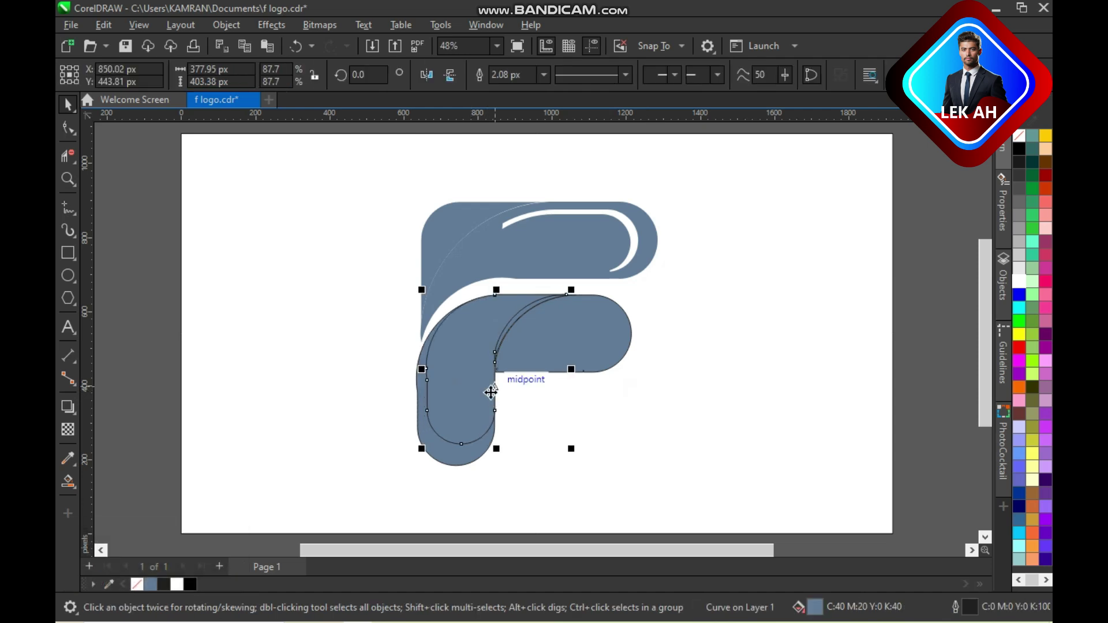
- Duplicate the top bar slightly to the right at the same height and fill the copy with grey #999999
click(442, 250)
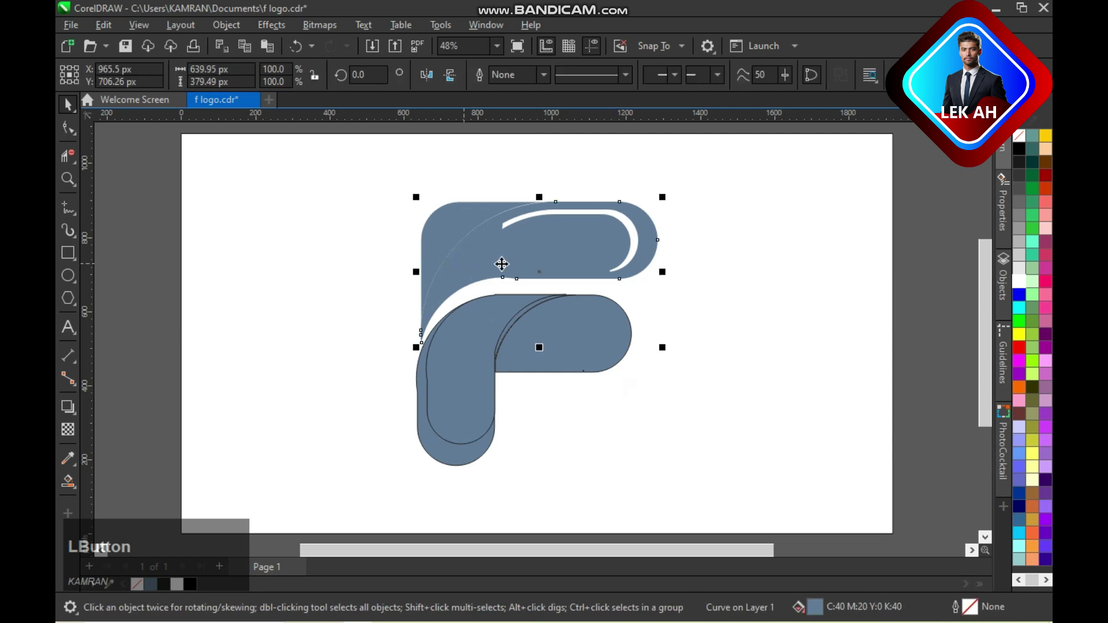
drag(538, 271, 546, 278)
click(1018, 149)
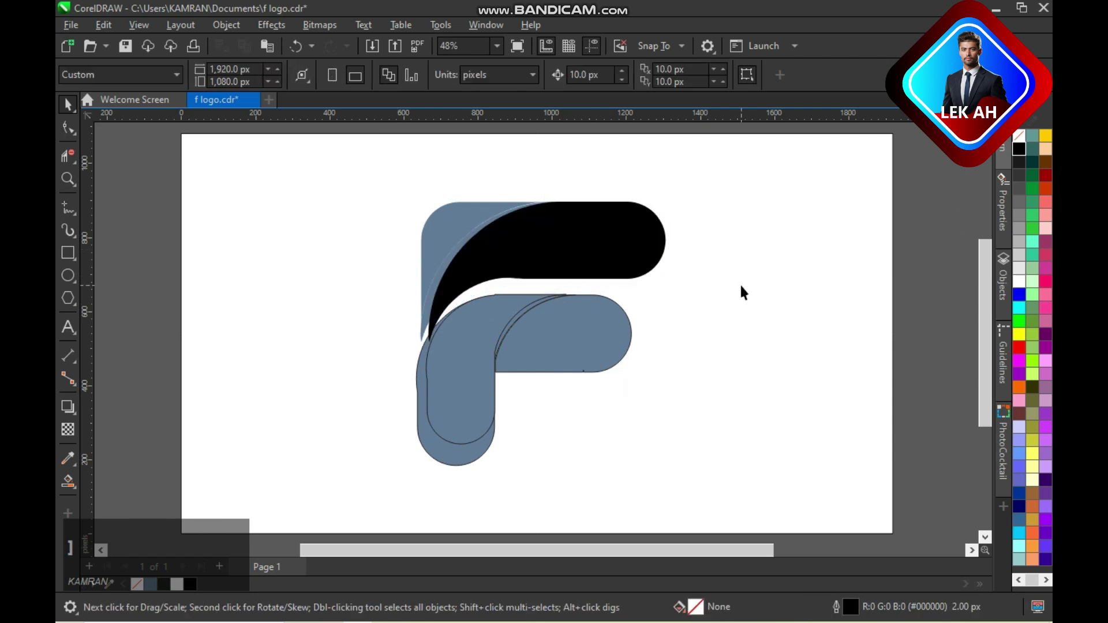
click(1017, 243)
click(1019, 229)
- Fill the original top bar behind the light grey copy with a darker grey
click(427, 320)
click(427, 321)
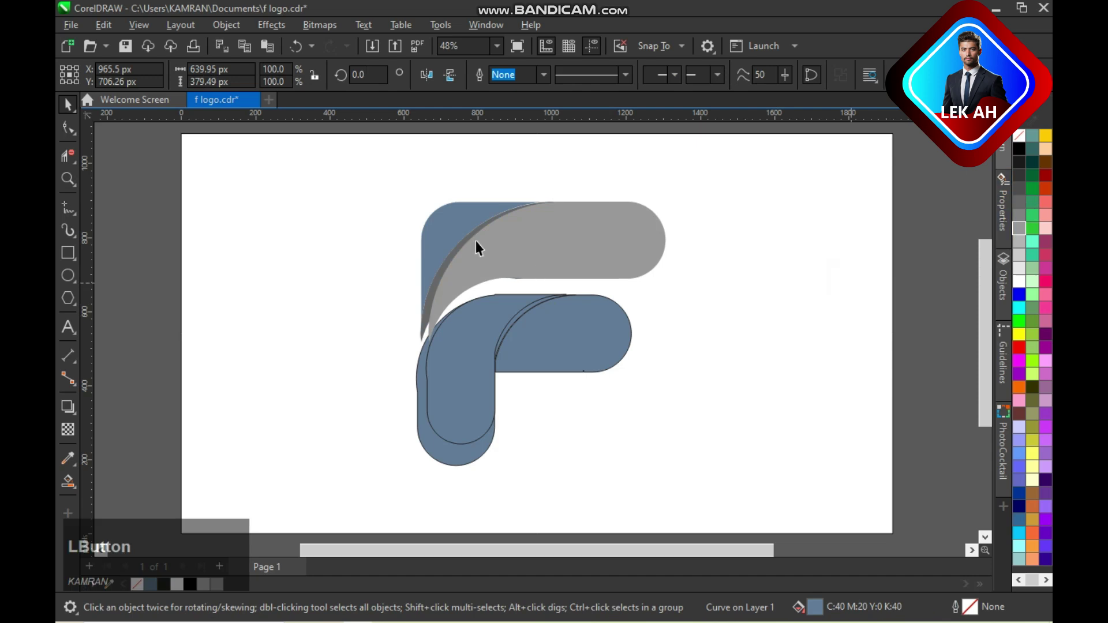
scroll(606, 248, up, 1)
click(644, 256)
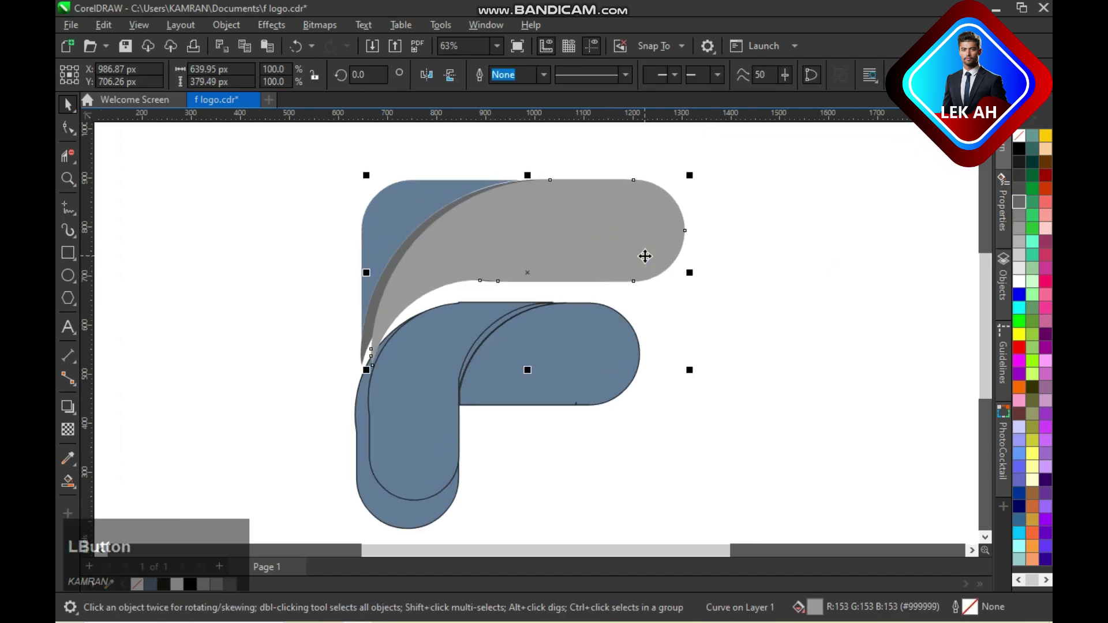
click(732, 305)
click(68, 156)
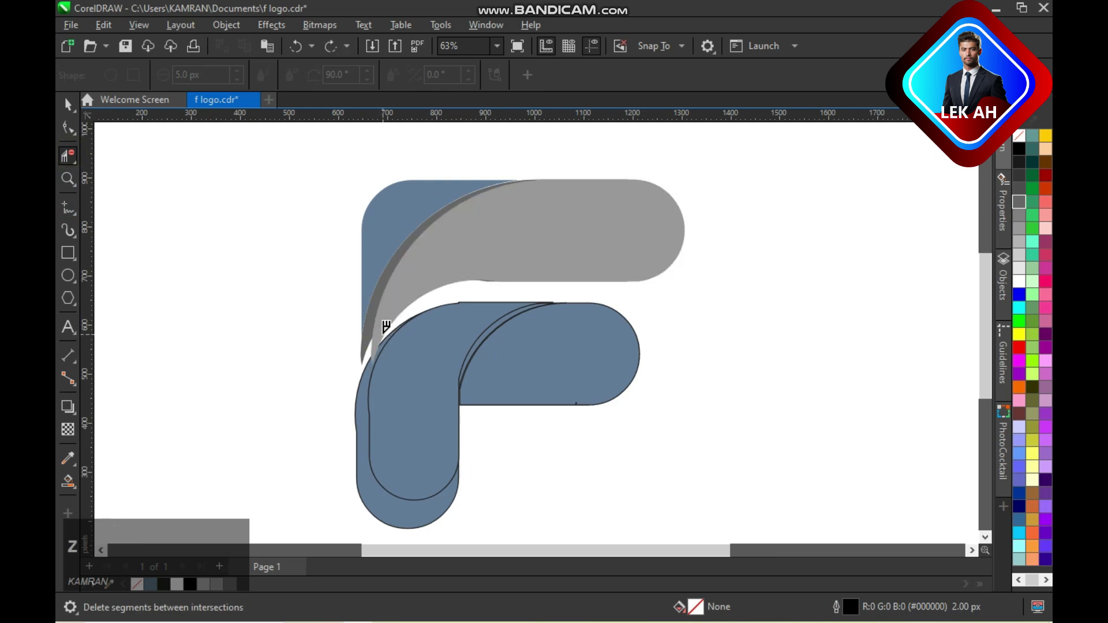
key(space)
click(319, 306)
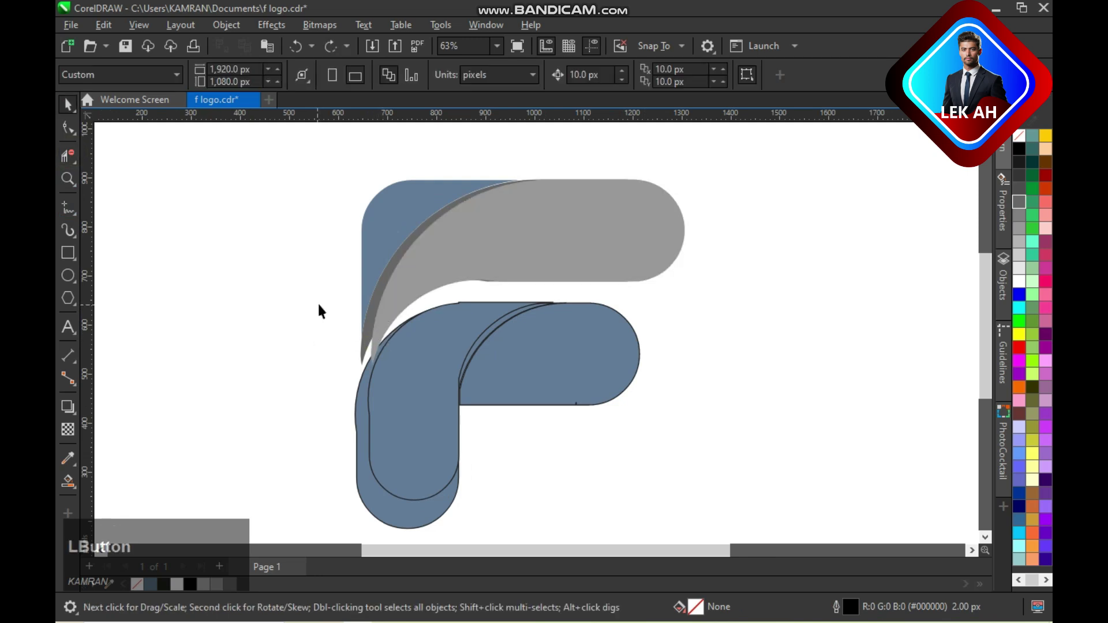
- Give the light grey and dark grey top bar shapes black outlines
click(372, 331)
right_click(1018, 149)
click(749, 287)
click(364, 333)
right_click(1018, 149)
- Try nudging the light grey bar copy down and to the left over the dark grey bar
click(389, 297)
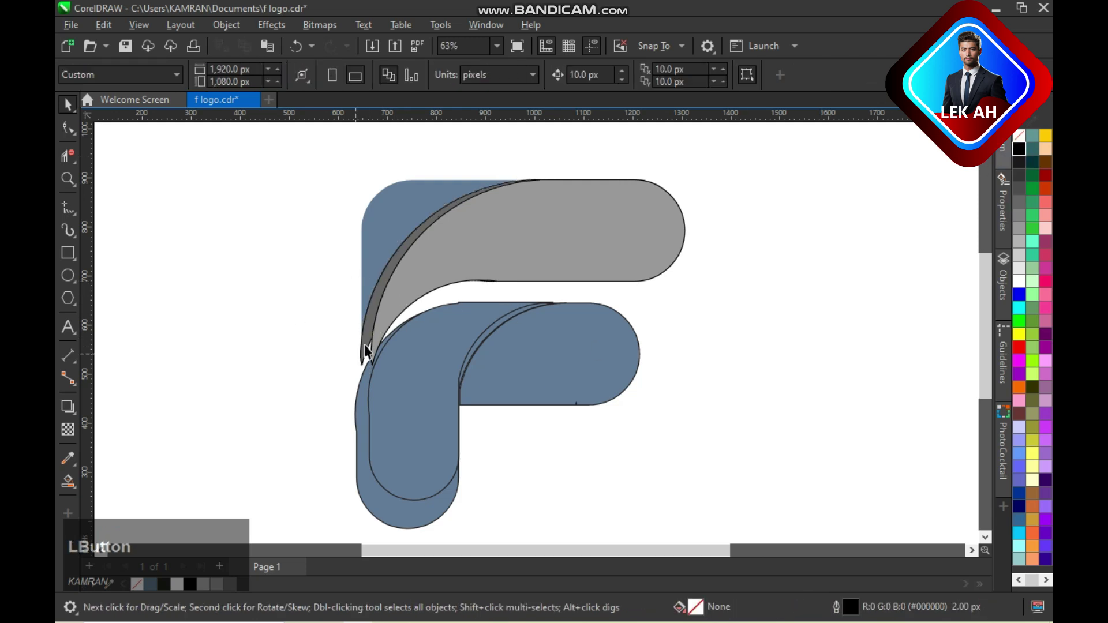
click(406, 295)
key(Down)
key(Left)
key(Left)
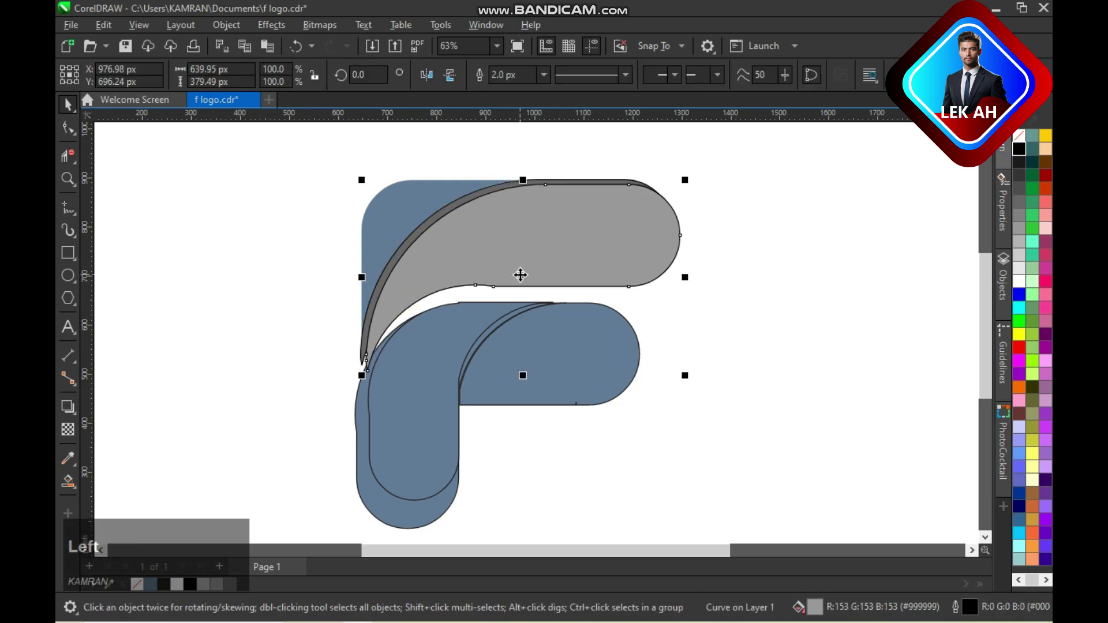
key(Right)
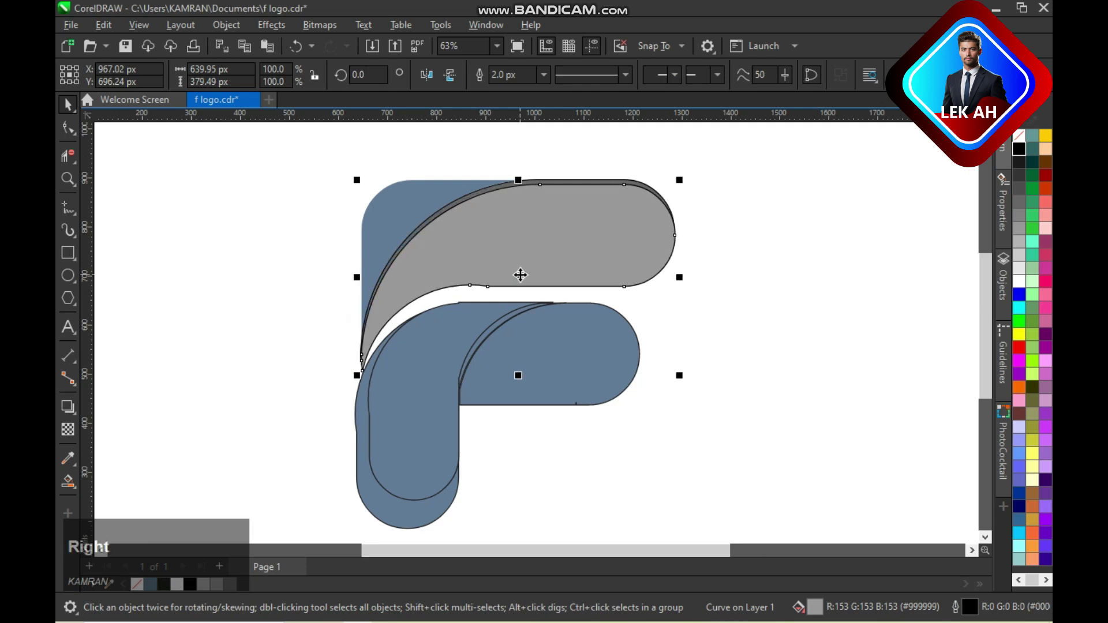
- Try scaling the light grey bar copy to about 91.3% and nudging it within the dark grey bar
drag(676, 373, 665, 361)
key(Up)
key(Left)
key(Left)
key(Left)
key(Down)
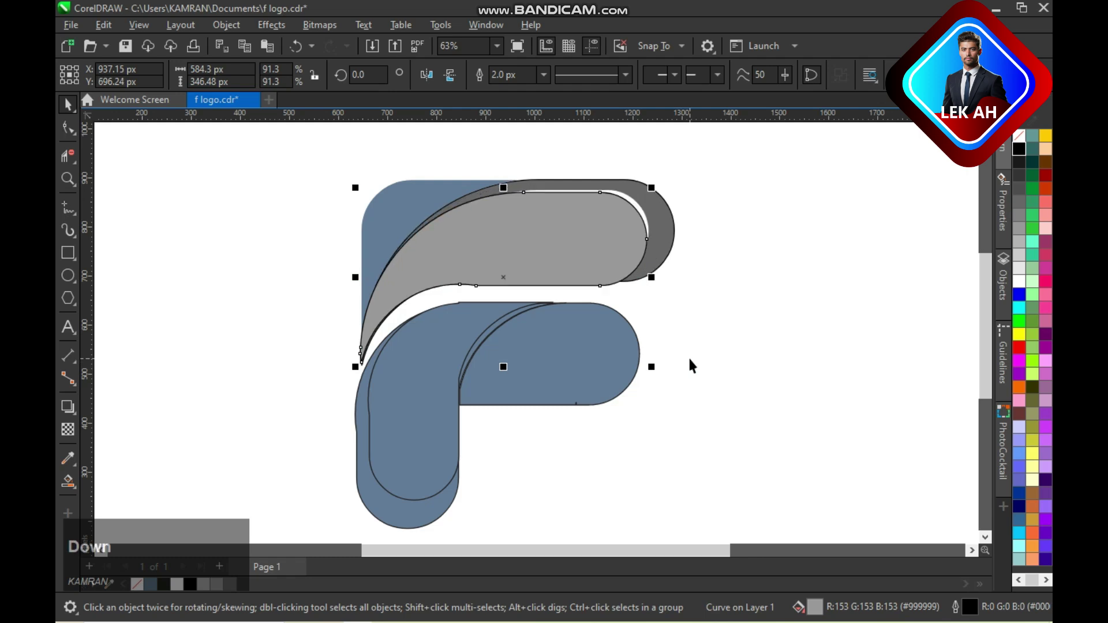
key(Right)
key(Left)
- Try duplicating the scaled light grey bar with an offset and removing the overlap with Virtual Segment Delete
click(709, 220)
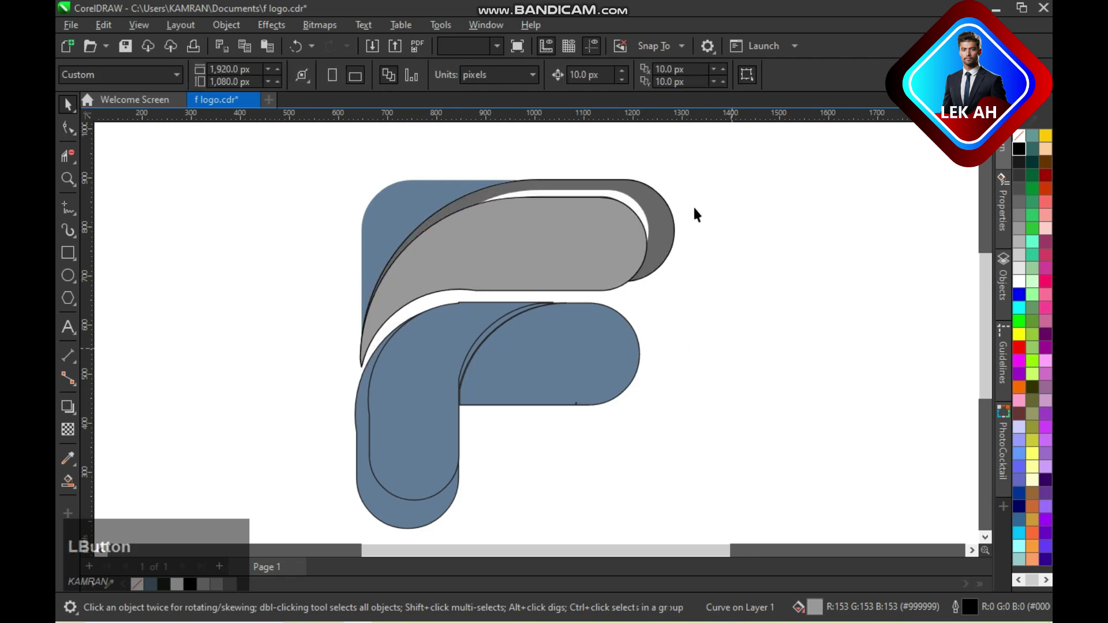
drag(501, 286, 529, 264)
right_click(529, 264)
click(727, 242)
click(535, 244)
click(747, 274)
key(space)
click(436, 219)
- Undo the segment deletion, duplication, scaling and nudging of the light grey bar, back to its full-size offset position
key(ctrl+z)
key(ctrl+z)
key(ctrl+z)
key(ctrl+z)
key(ctrl+z)
key(ctrl+z)
key(ctrl+z)
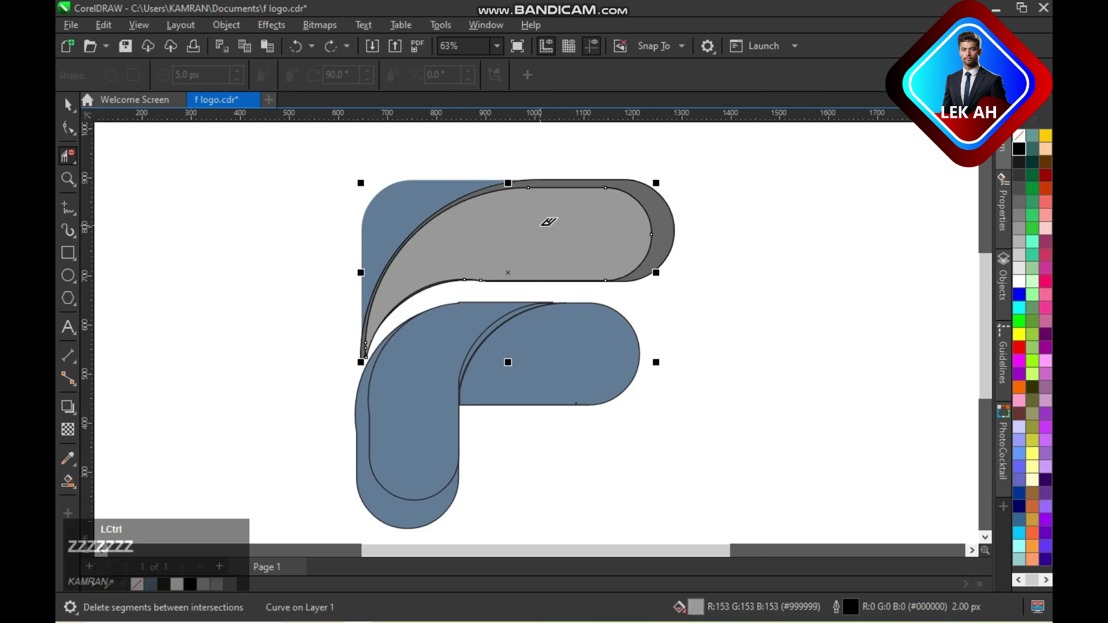
key(ctrl+z)
key(ctrl+z)
key(ctrl+z)
key(ctrl+z)
key(ctrl+z)
key(ctrl+z)
key(ctrl+z)
key(ctrl+z)
key(space)
- Duplicate the light grey bar with a small offset down and to the left
click(500, 272)
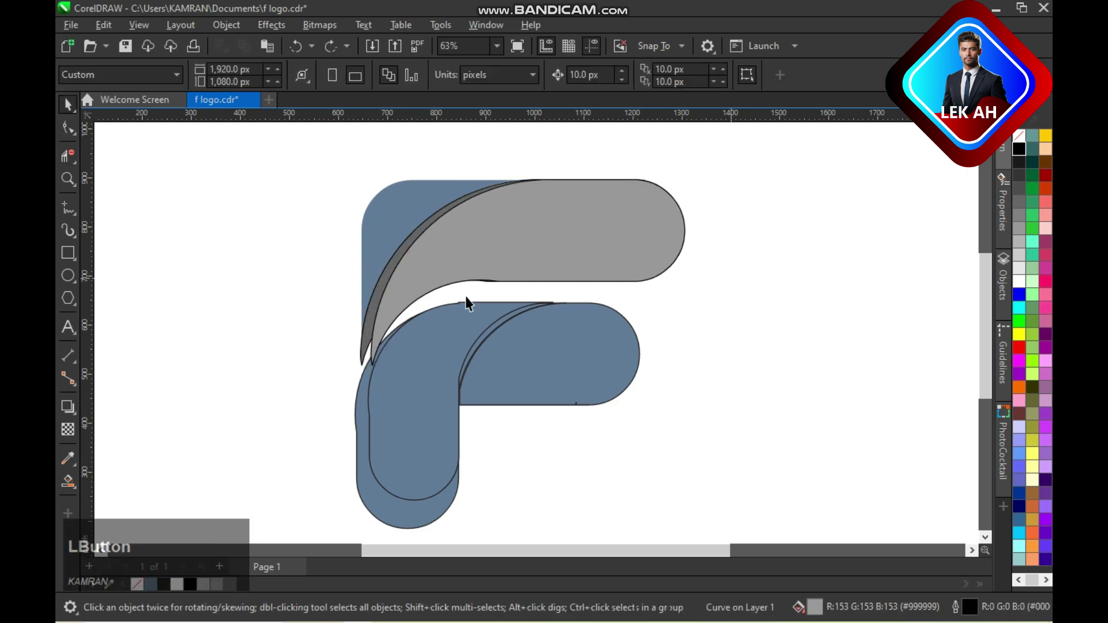
mouse_move(525, 288)
mouse_down()
mouse_move(482, 379)
mouse_move(517, 283)
mouse_up()
click(291, 279)
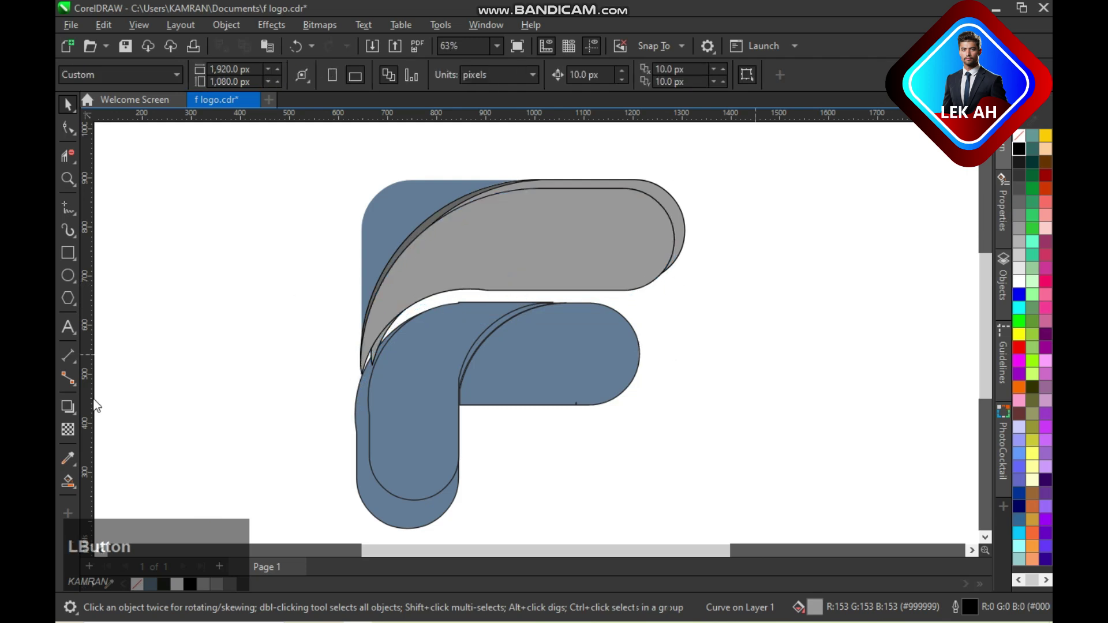
- Smart-fill the narrow curved gap between the rounded corner piece and the grey bars, and color it white
click(67, 480)
click(419, 233)
key(space)
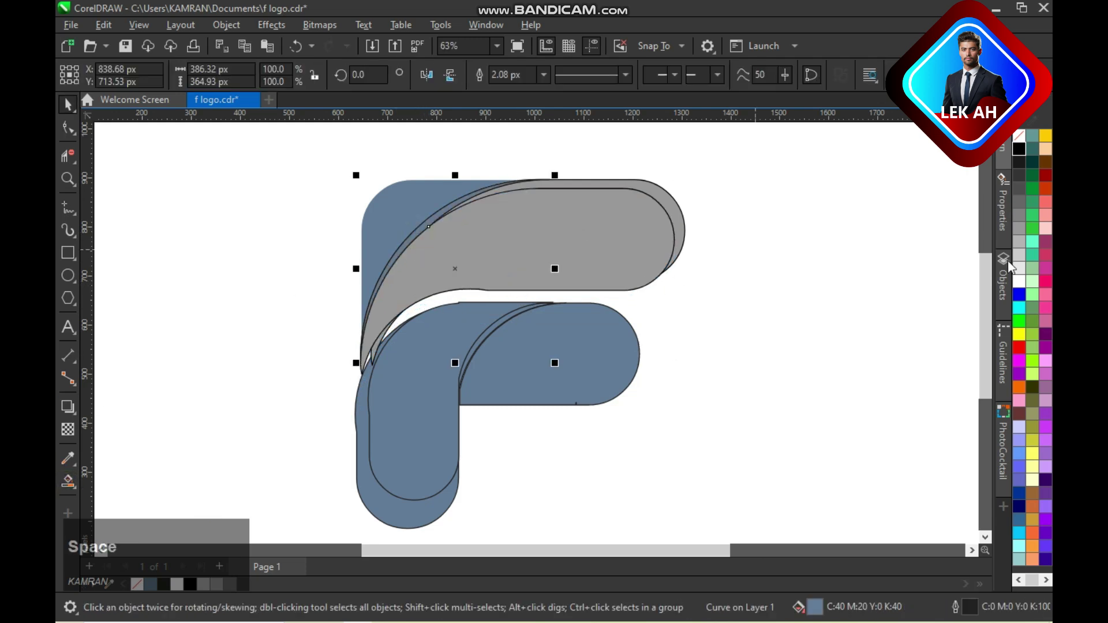
click(1018, 281)
- Delete the two light grey copies of the top bar
click(570, 236)
key(Delete)
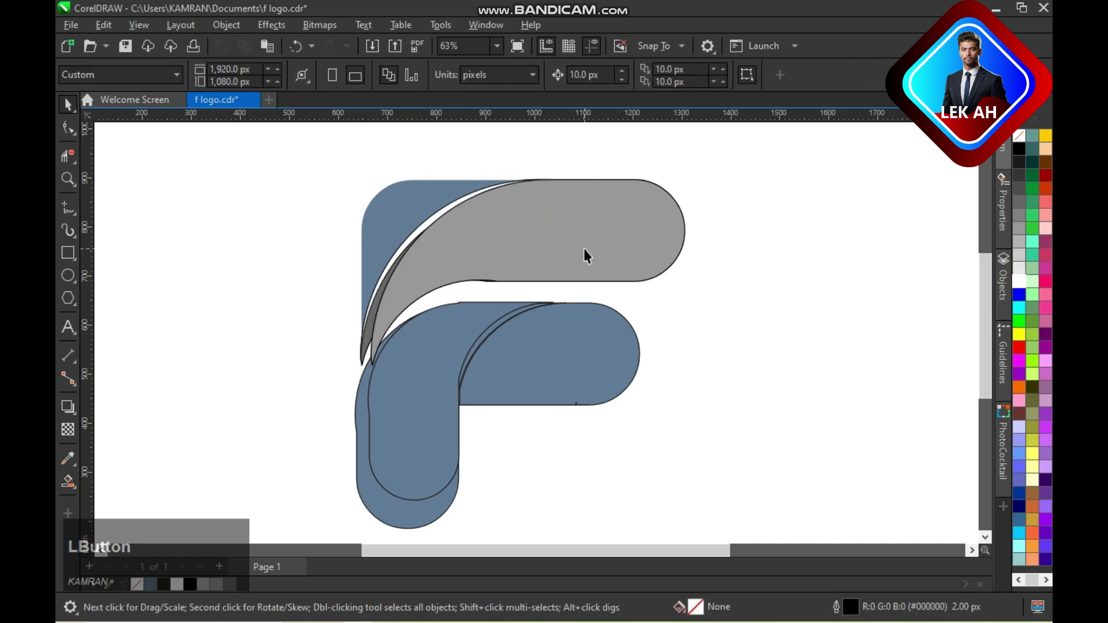
click(584, 248)
key(Delete)
click(583, 249)
click(778, 256)
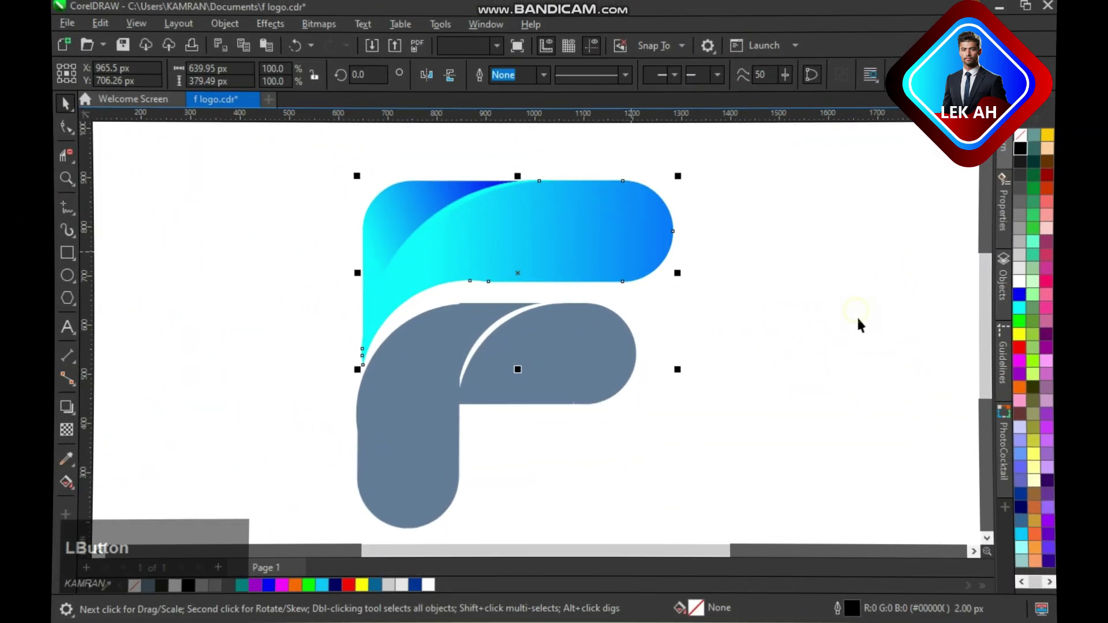
- Give the lower short bar a linear fountain fill running from blue at its curved inner edge to cyan at its rounded end
click(860, 321)
click(571, 376)
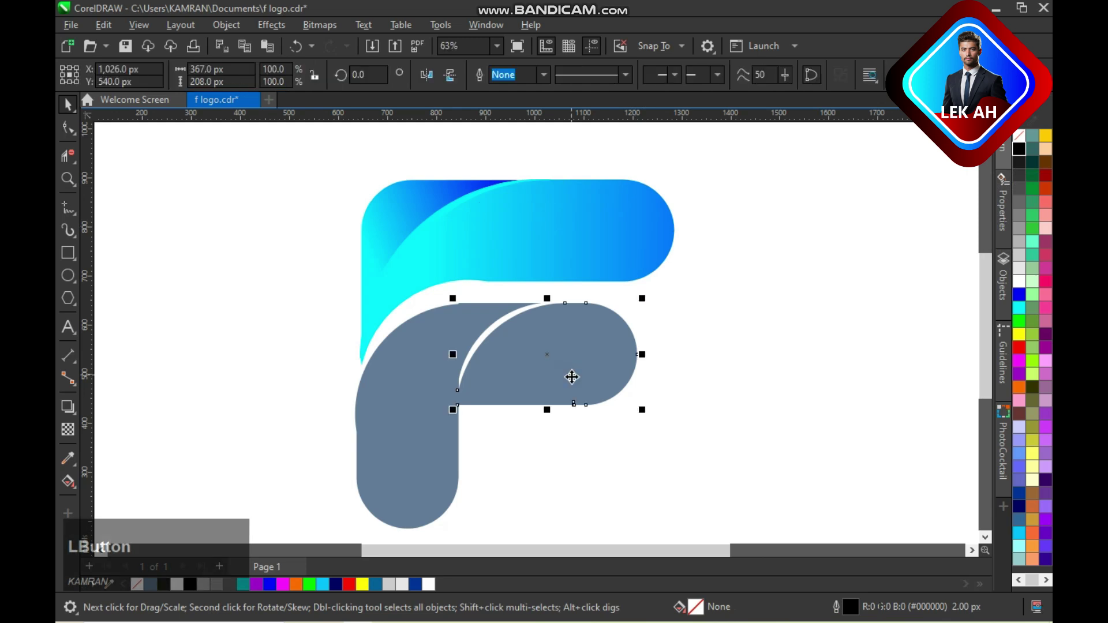
key(g)
drag(459, 399, 646, 335)
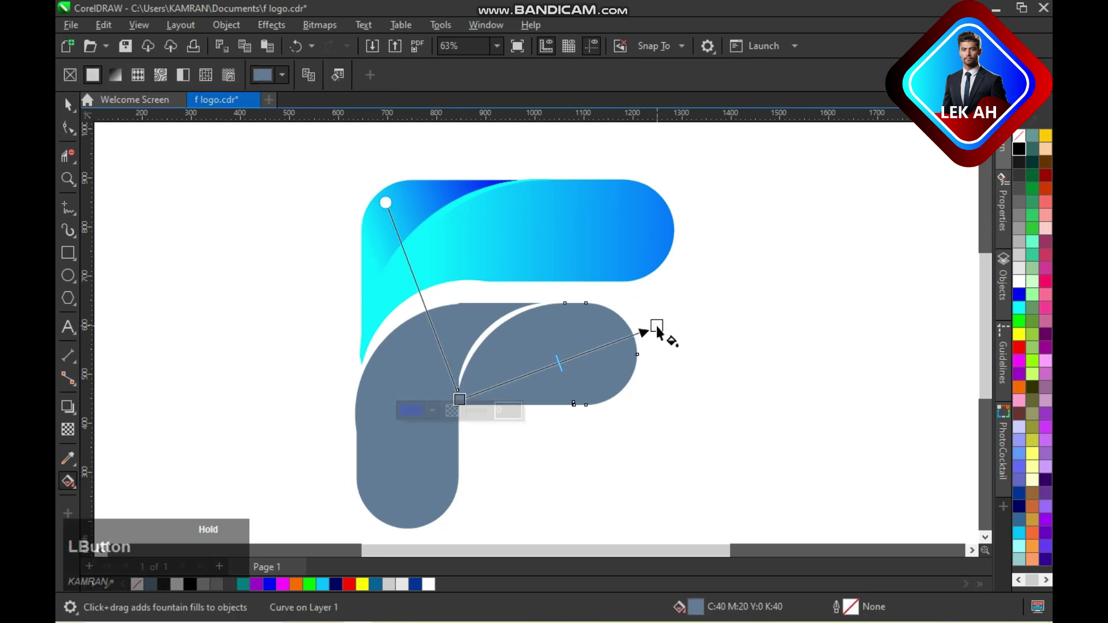
click(1019, 308)
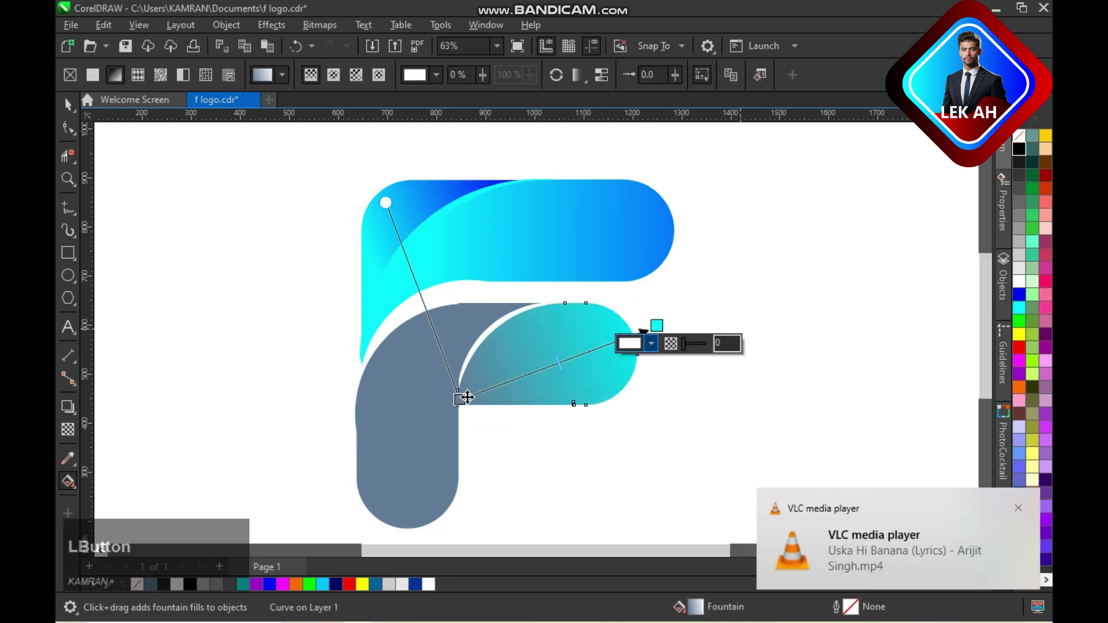
click(1019, 295)
drag(658, 328, 635, 355)
drag(459, 399, 480, 348)
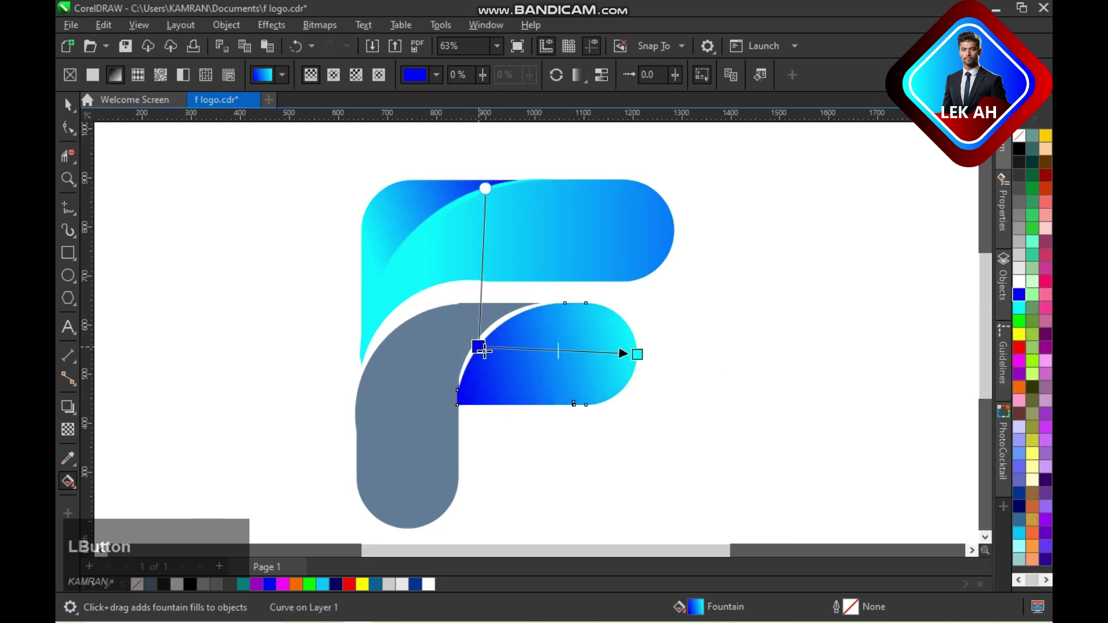
drag(634, 354, 573, 390)
key(space)
- Fill the stem piece with a linear gradient from blue at its upper tip to cyan at its rounded base
click(410, 390)
key(g)
drag(508, 306, 369, 512)
click(1019, 308)
click(509, 306)
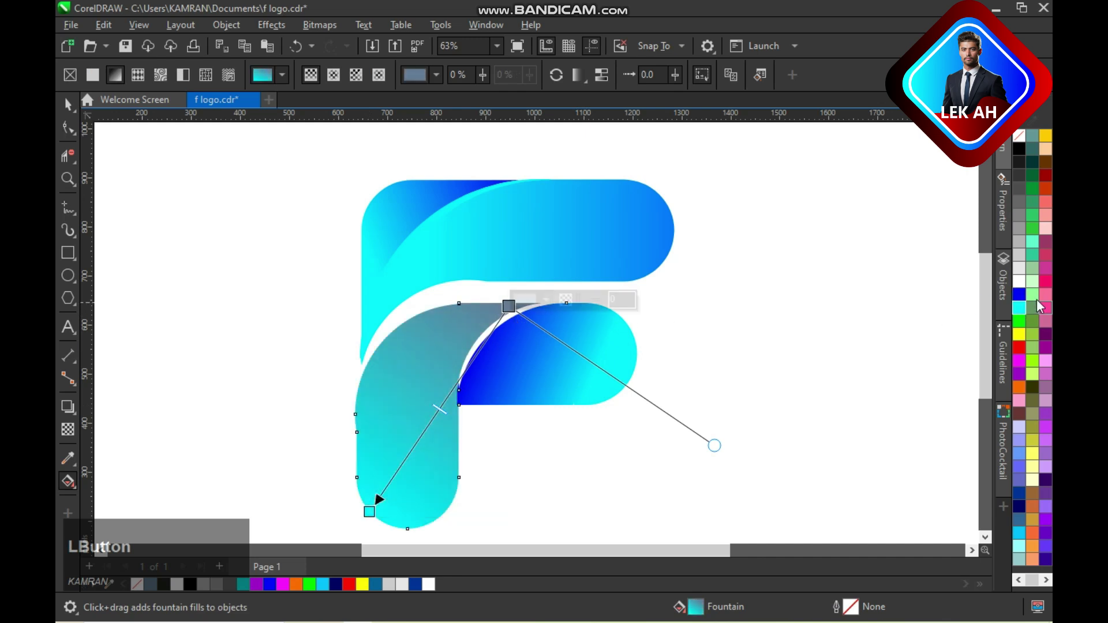
drag(1019, 294, 509, 309)
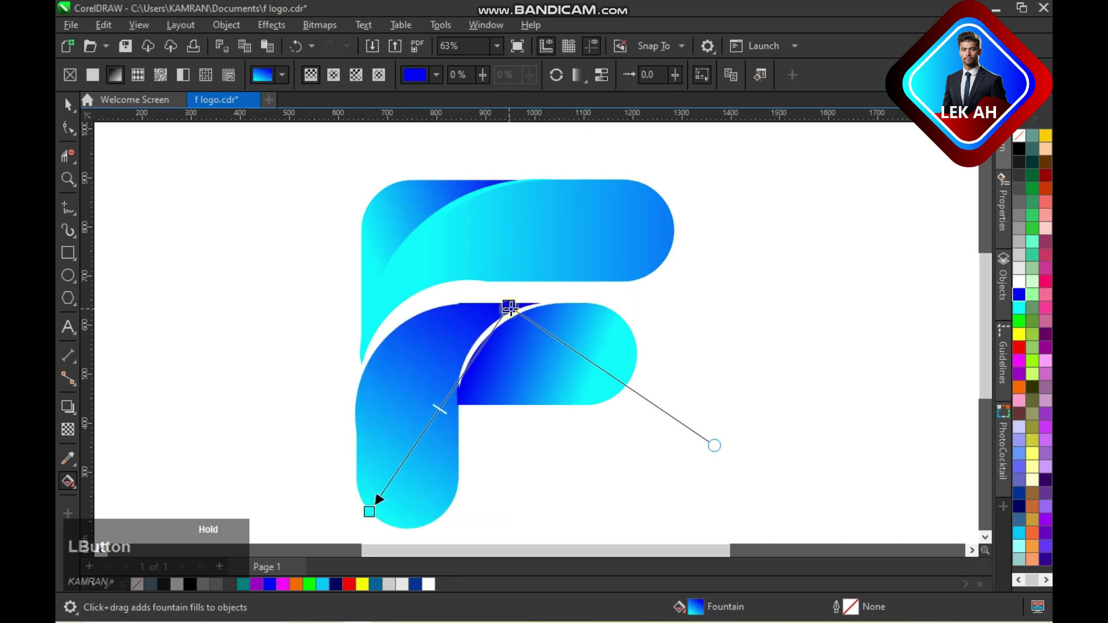
key(space)
click(484, 354)
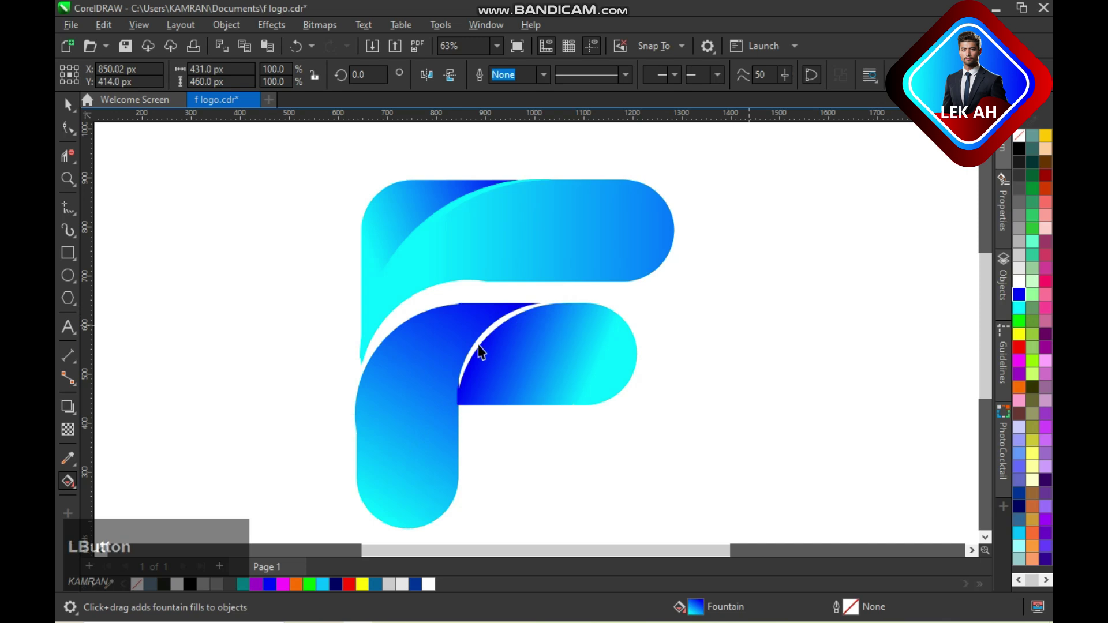
key(space)
click(484, 354)
key(Down)
key(Up)
key(Down)
key(Up)
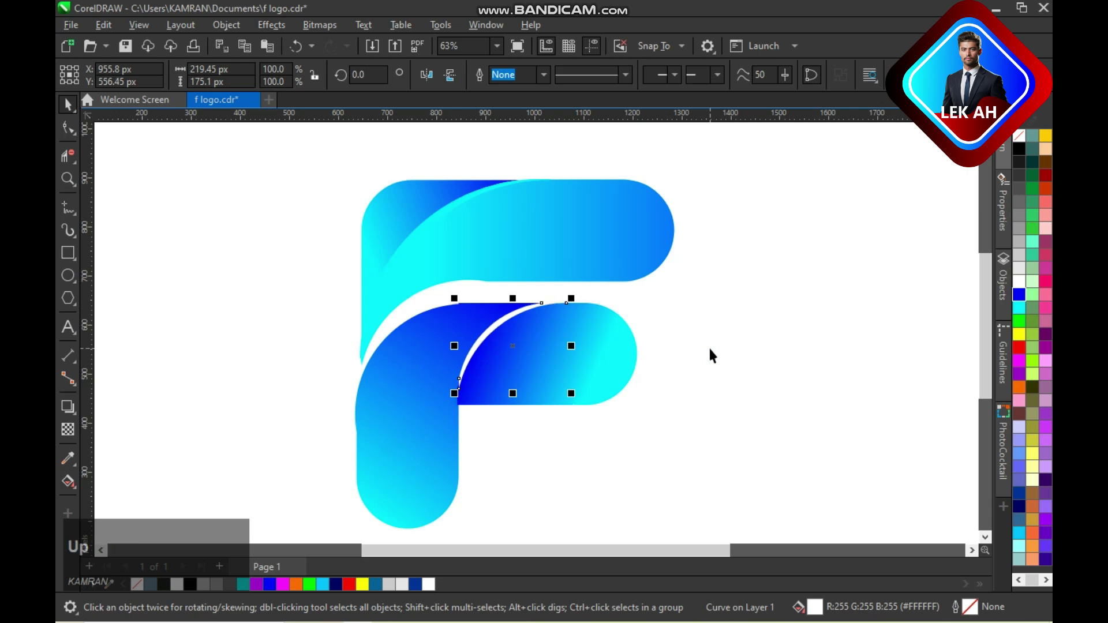
click(773, 383)
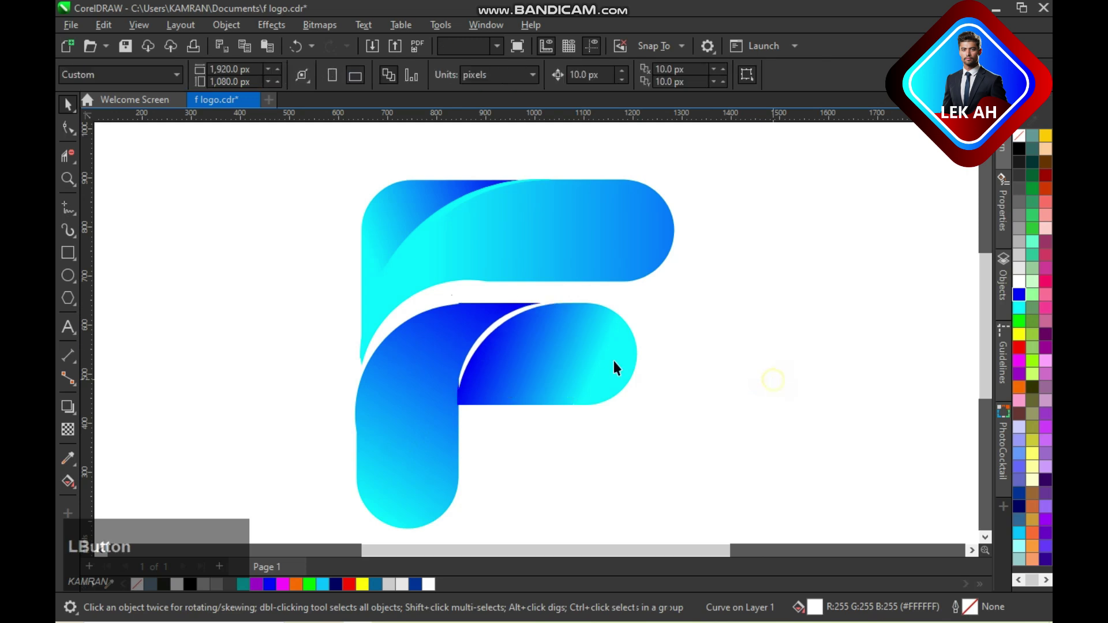
- Color the thin curved band between the stem and the lower short bar cyan
click(537, 334)
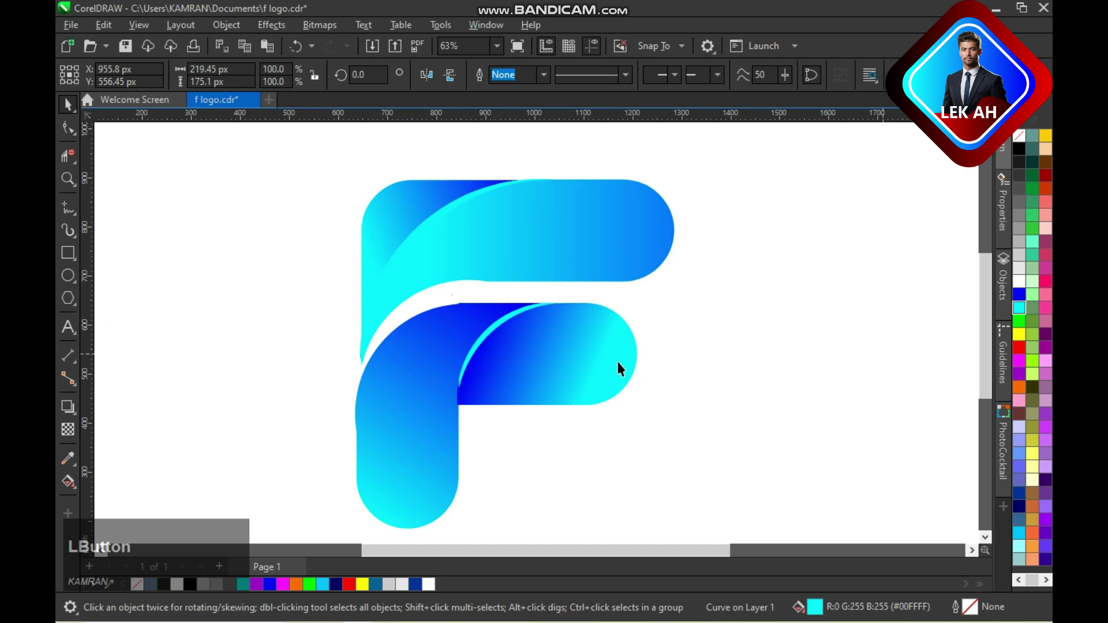
click(641, 370)
click(487, 336)
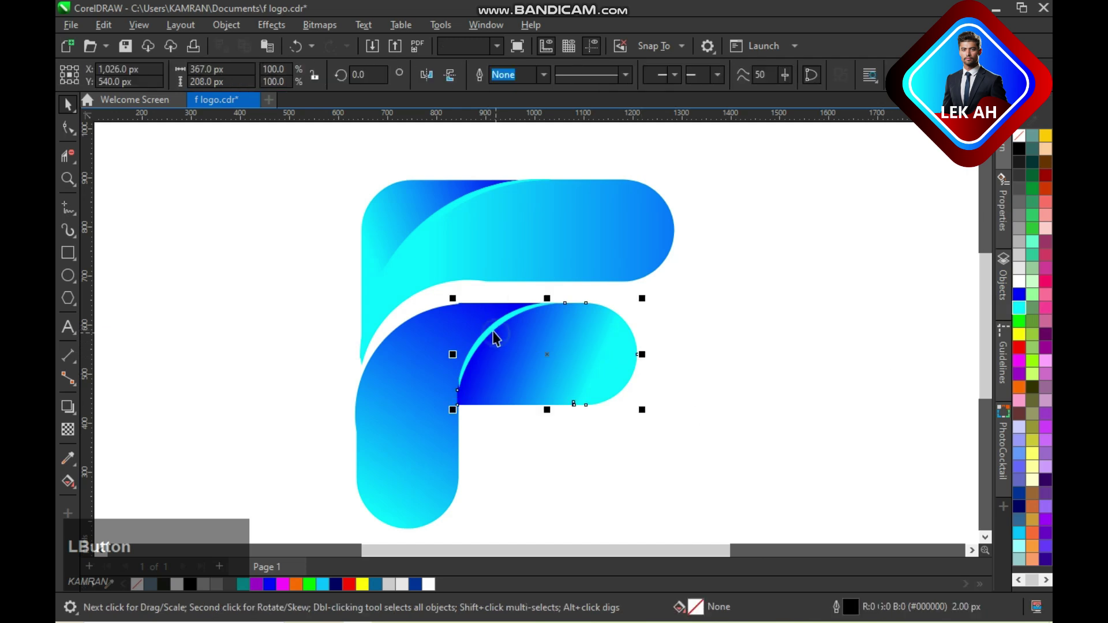
- Apply a cyan-to-white fountain fill along the thin lower curved band, from its lower tip to its upper tip
click(489, 335)
click(470, 352)
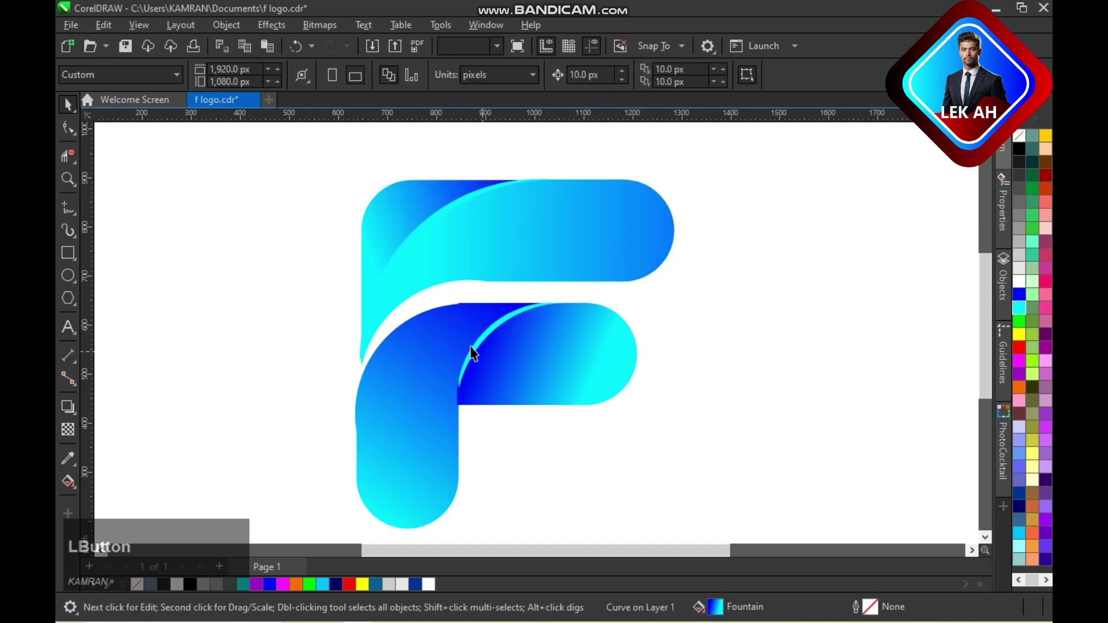
key(g)
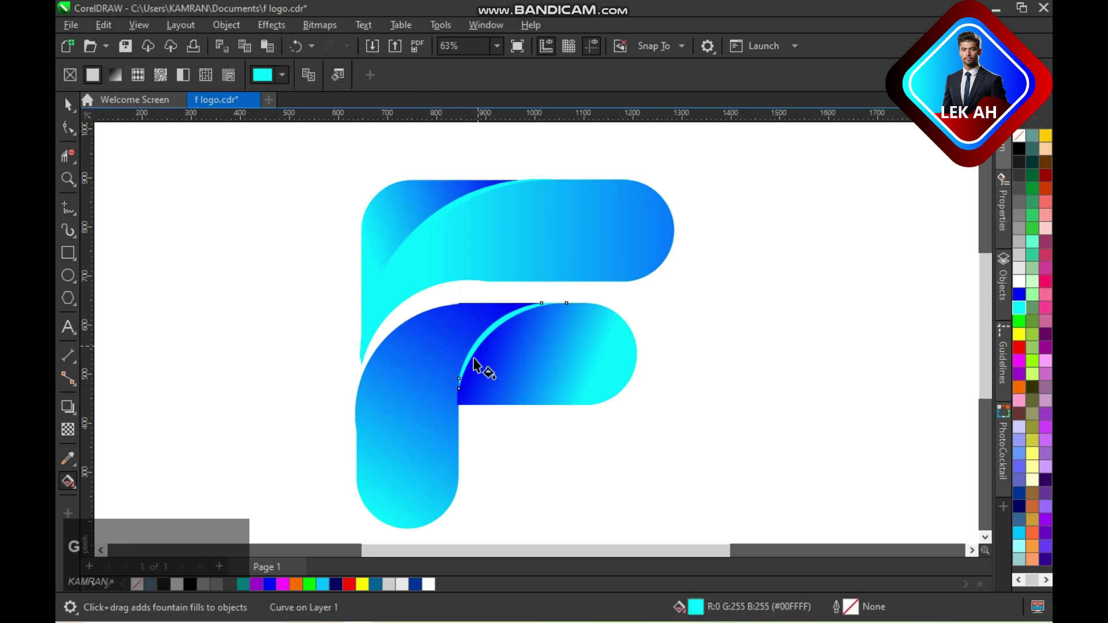
drag(477, 347, 548, 303)
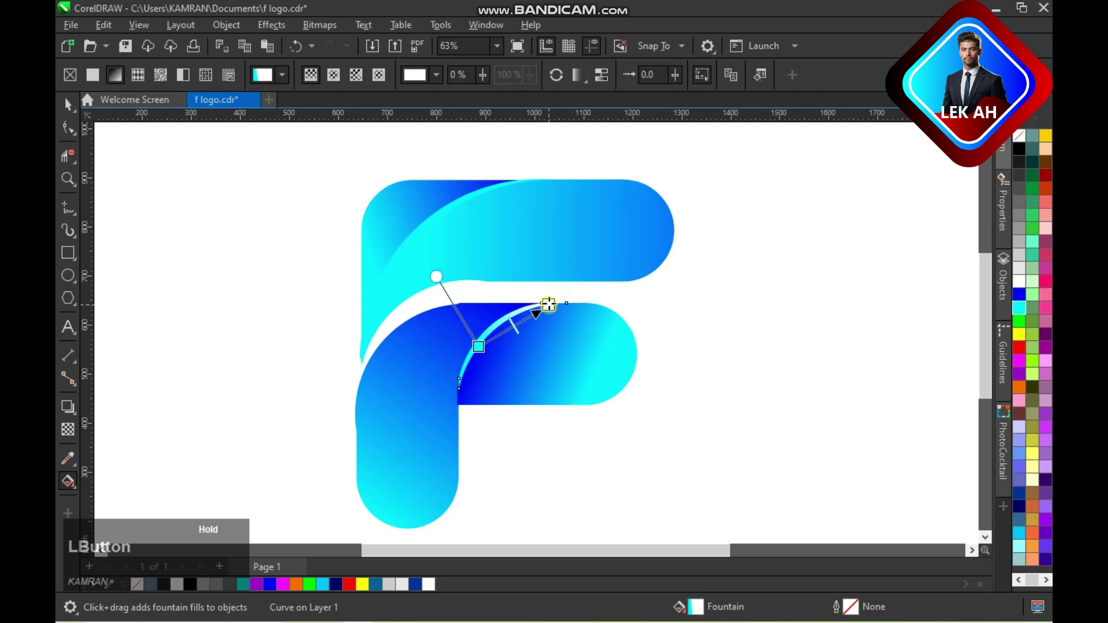
drag(479, 348, 459, 389)
mouse_move(548, 303)
mouse_down()
mouse_move(503, 321)
mouse_move(549, 304)
mouse_up()
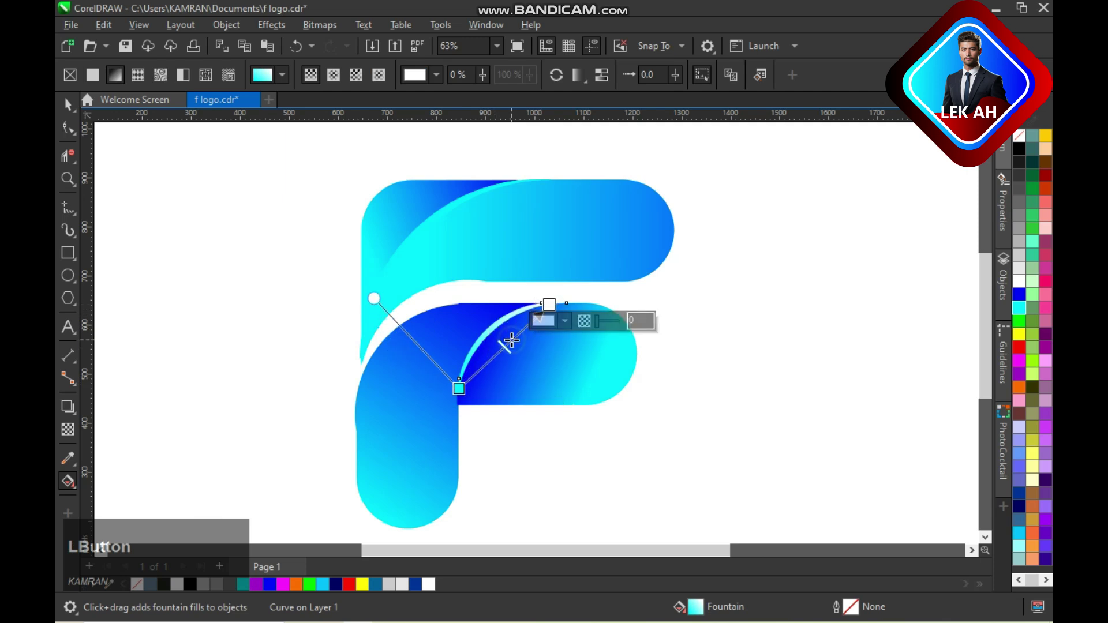
- Add a cyan color stop at about 58% in the lower band's gradient and make its starting end white
double_click(511, 341)
click(1019, 307)
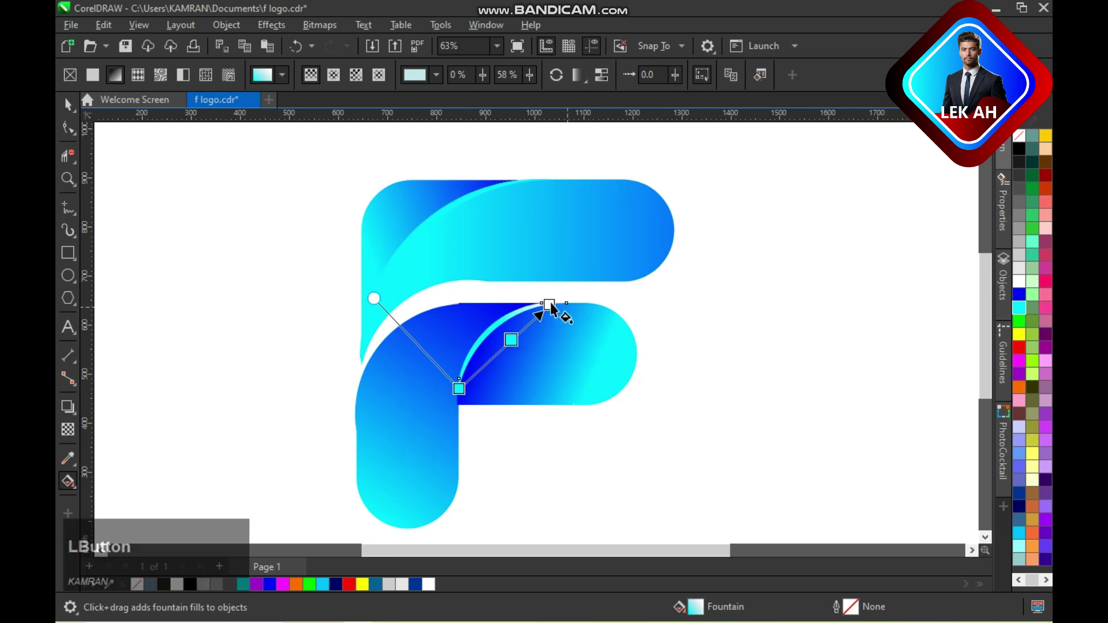
click(460, 391)
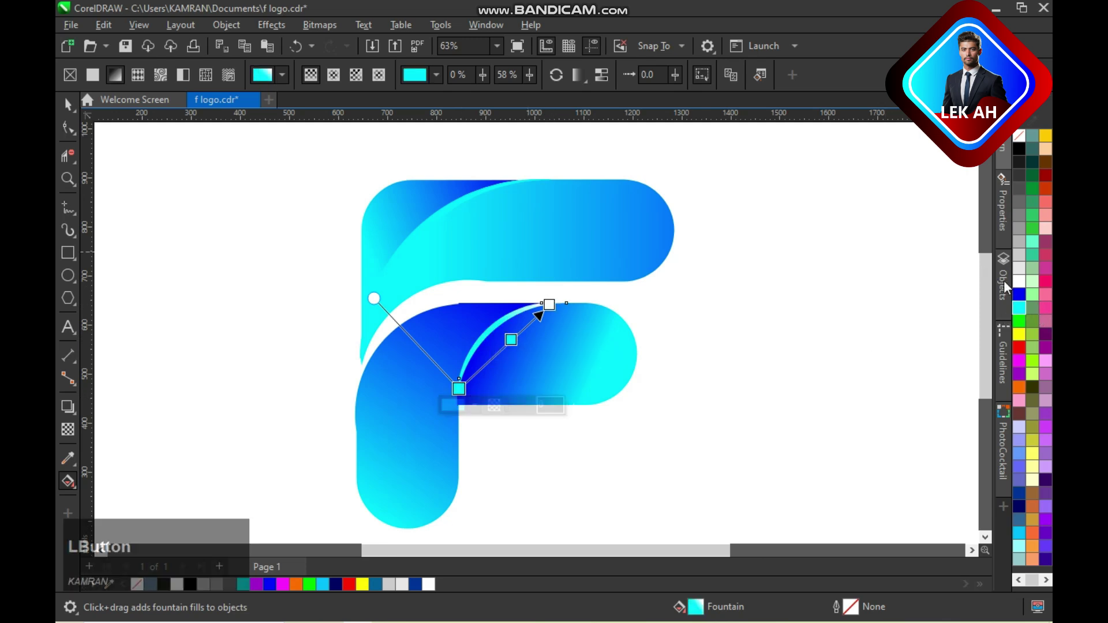
click(1019, 281)
scroll(794, 392, up, 2)
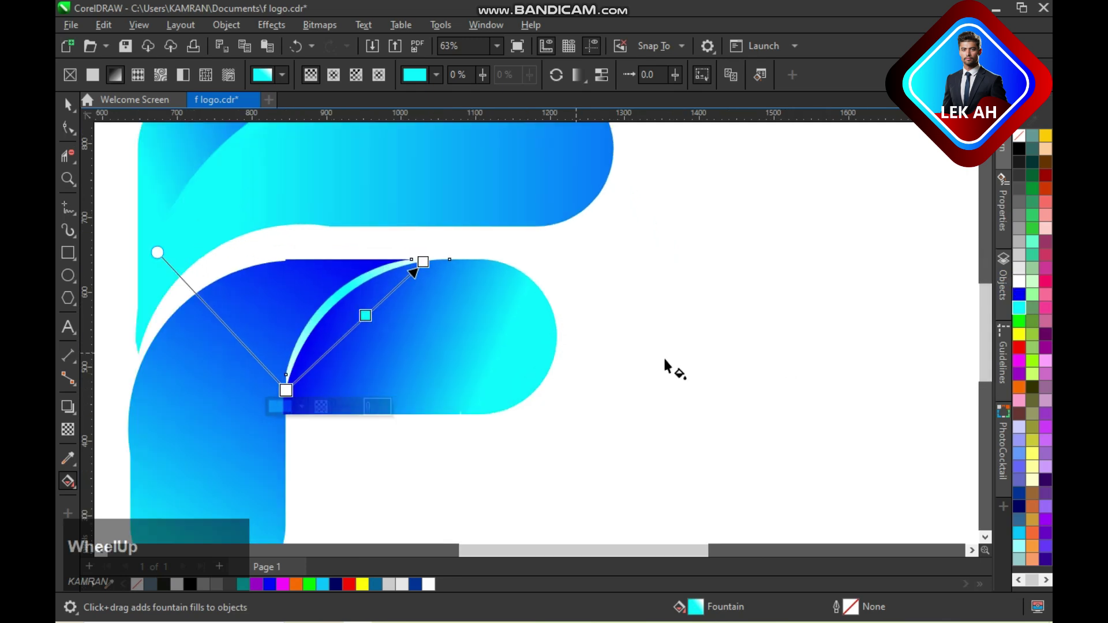
key(space)
click(668, 362)
scroll(685, 339, down, 1)
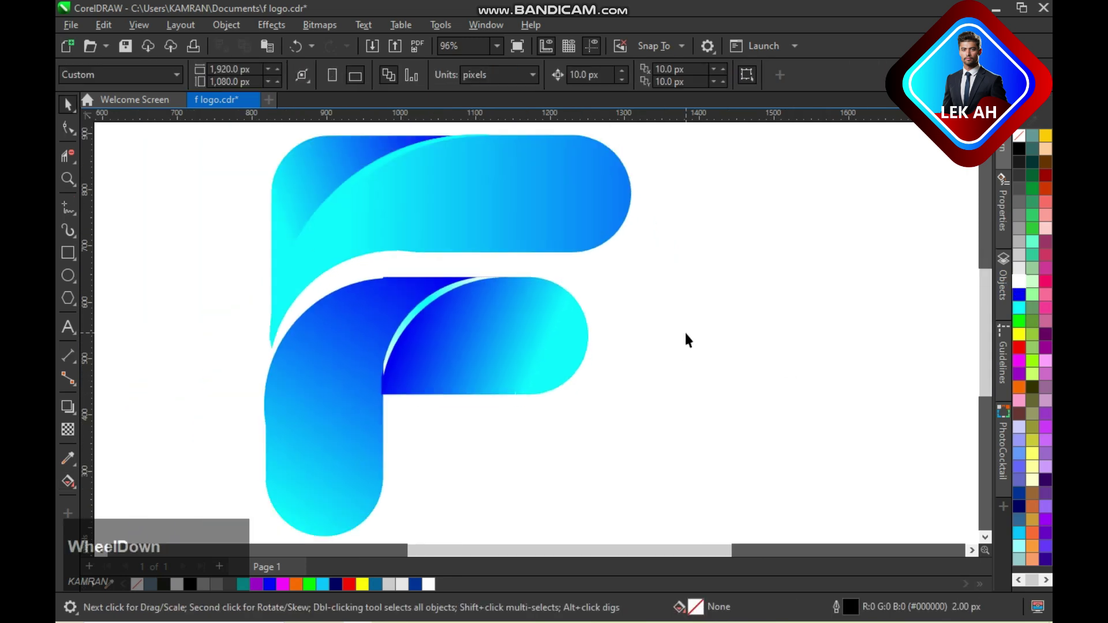
- Apply a cyan-to-white fountain fill along the thin curved band of the top bar, from its lower tip to its upper tip
click(376, 171)
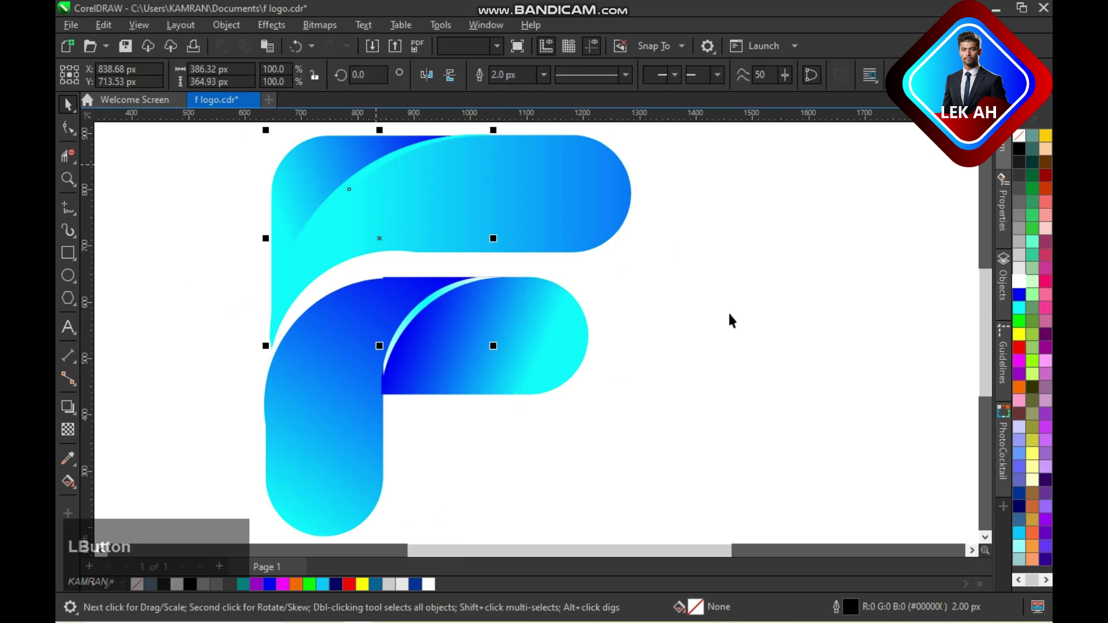
key(g)
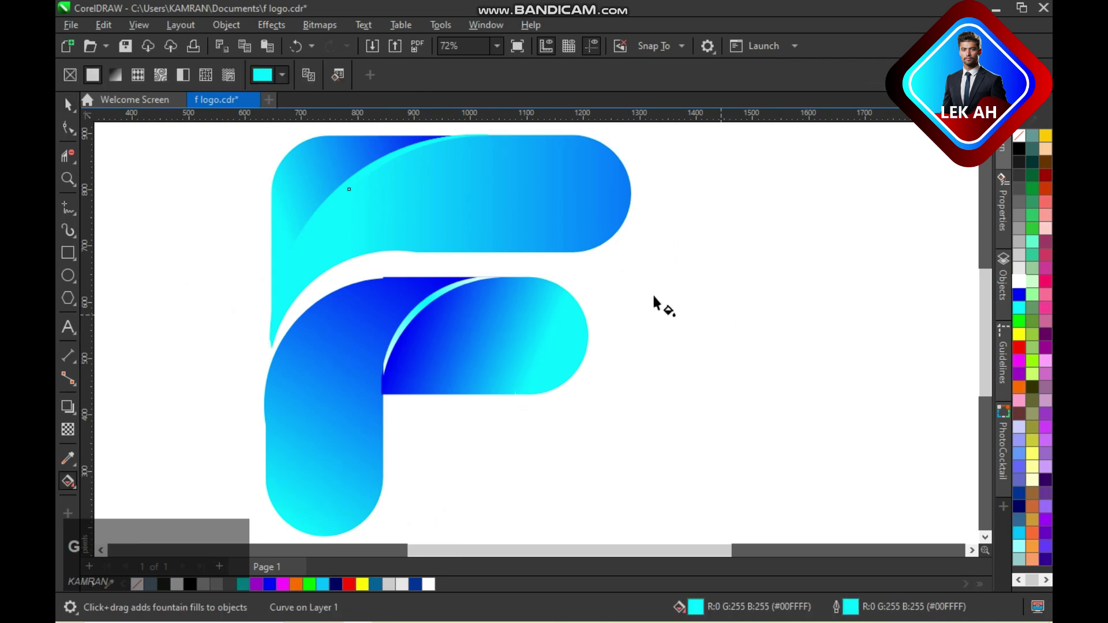
drag(349, 189, 456, 138)
drag(349, 189, 272, 319)
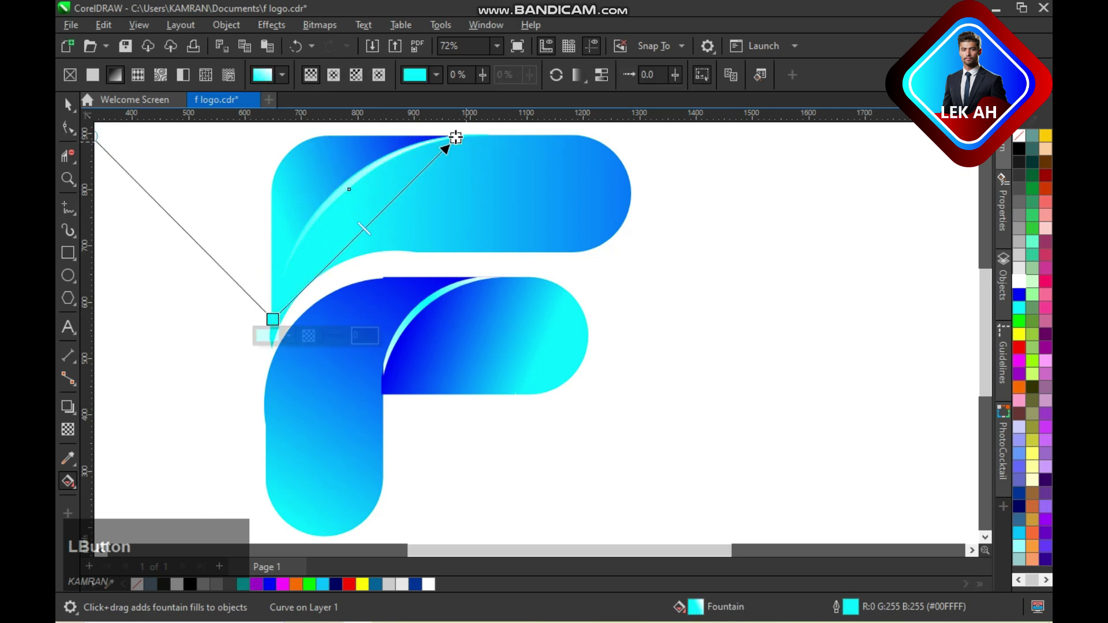
- Add a cyan color stop at about 56% in the top band's gradient and make its lower end white
double_click(374, 217)
click(1017, 304)
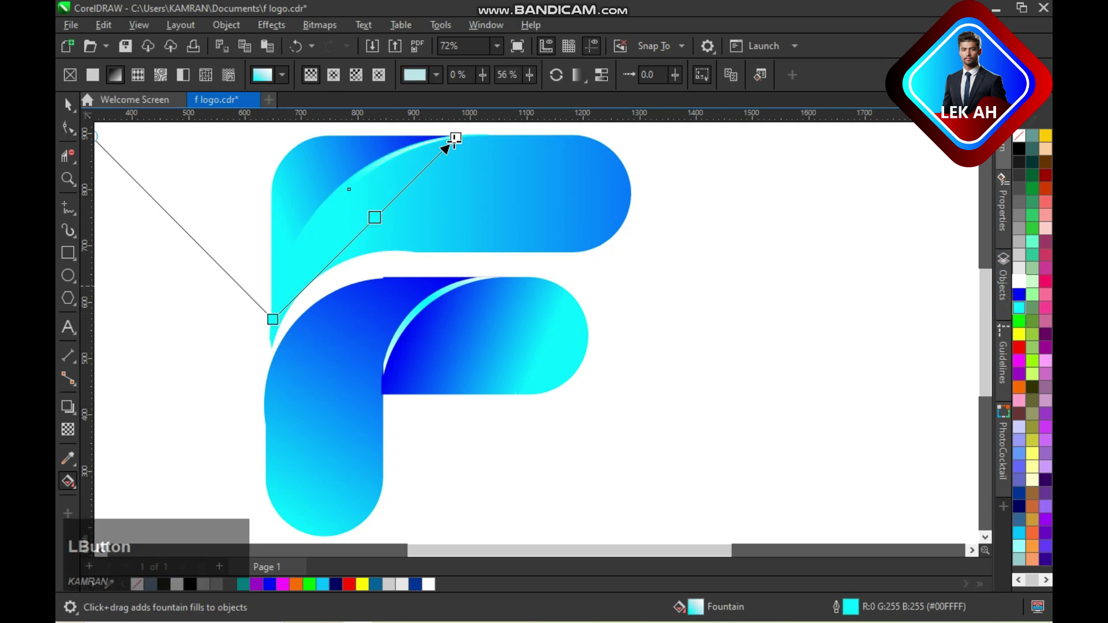
click(273, 319)
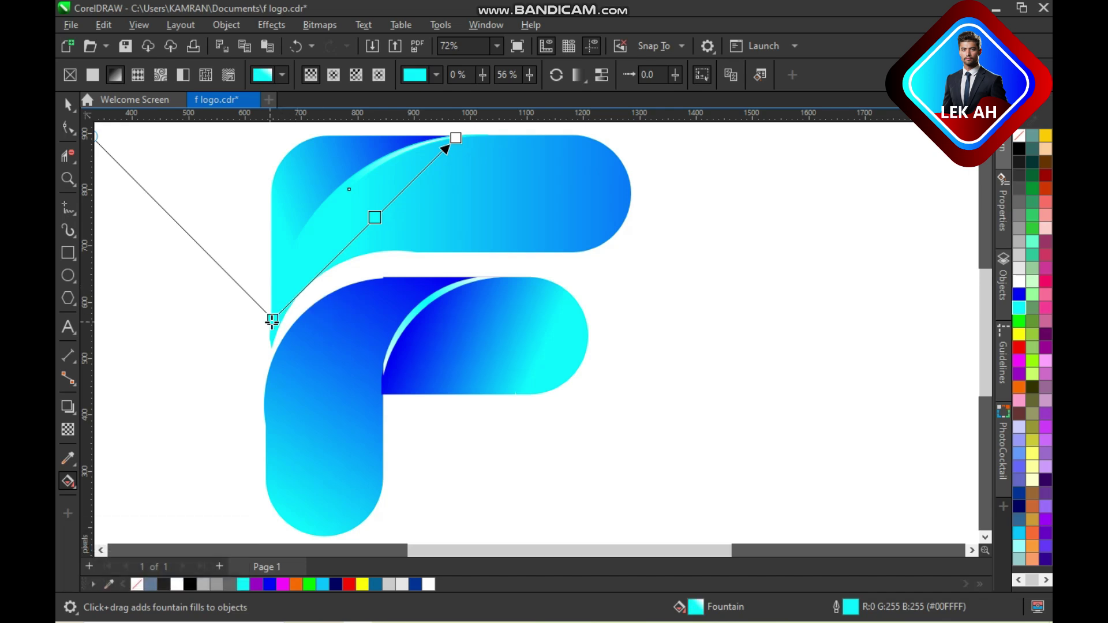
click(1018, 284)
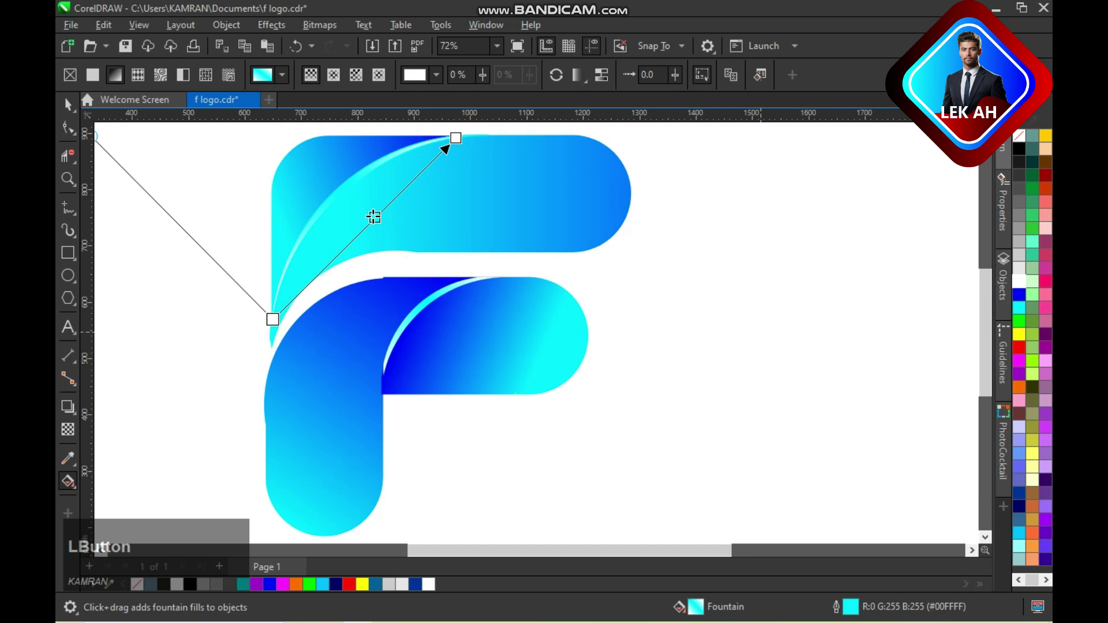
- Reset the top band's middle cyan stop to about 57% and pull both white gradient ends inward
double_click(373, 216)
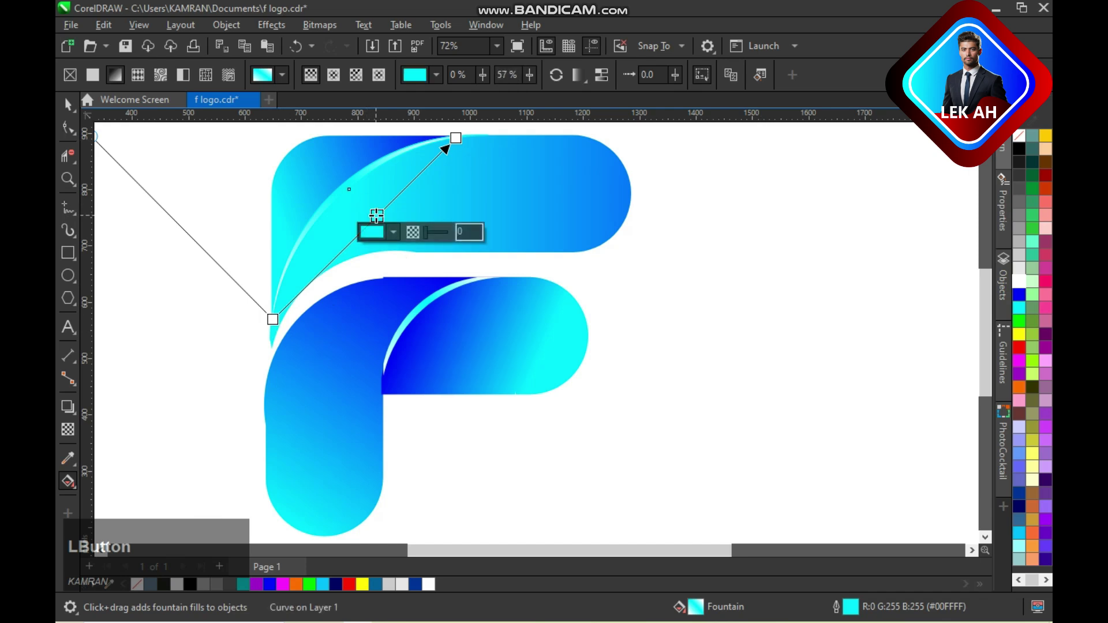
drag(446, 147, 413, 148)
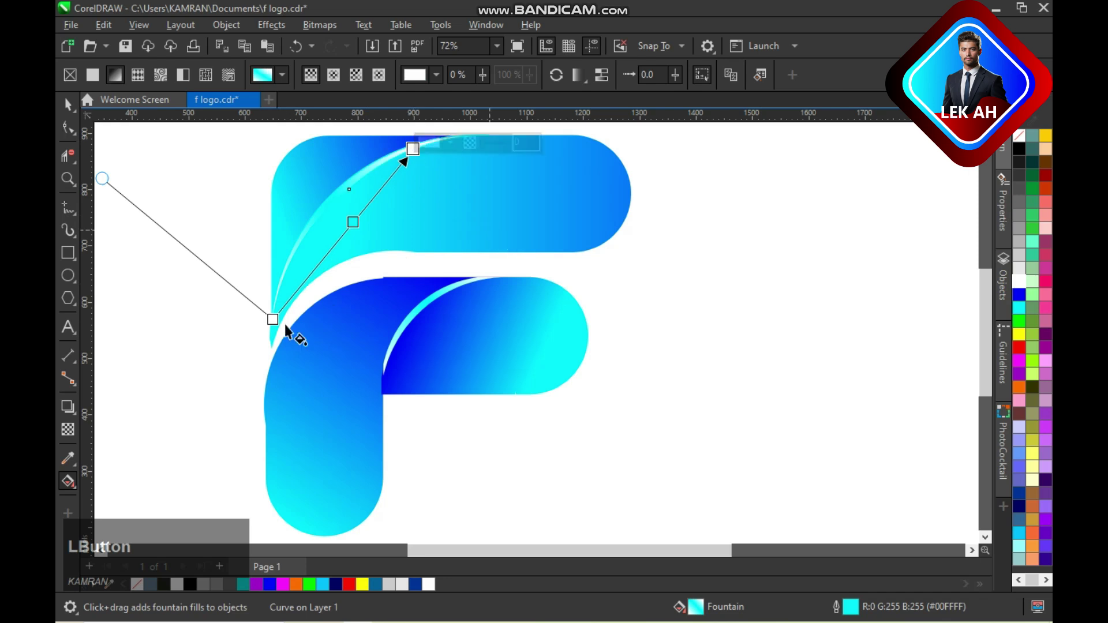
drag(272, 319, 279, 281)
key(space)
click(316, 353)
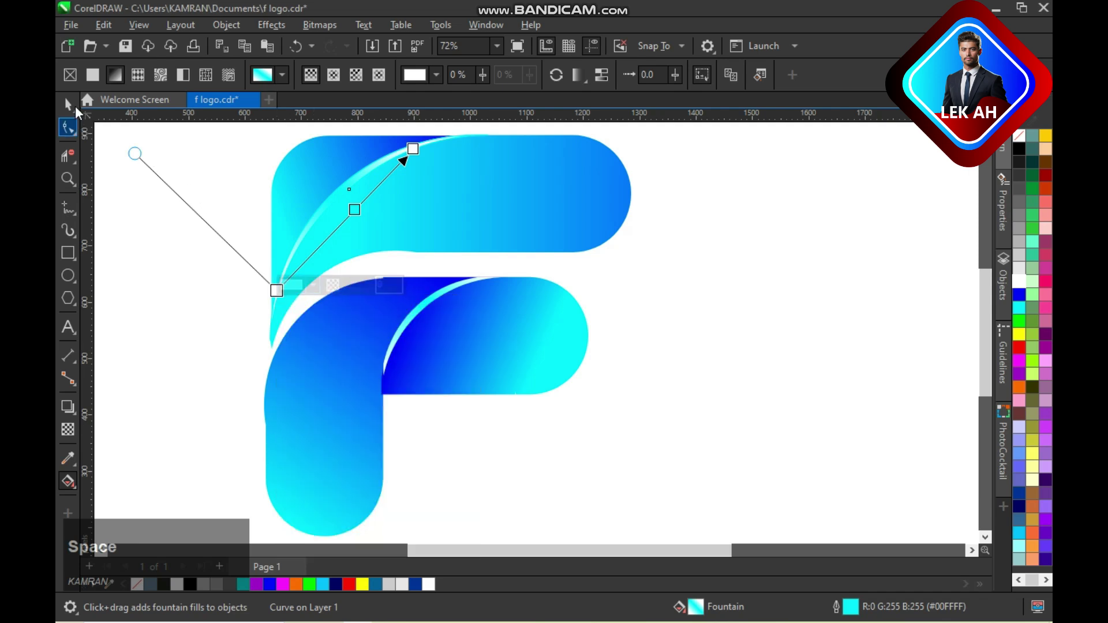
click(68, 105)
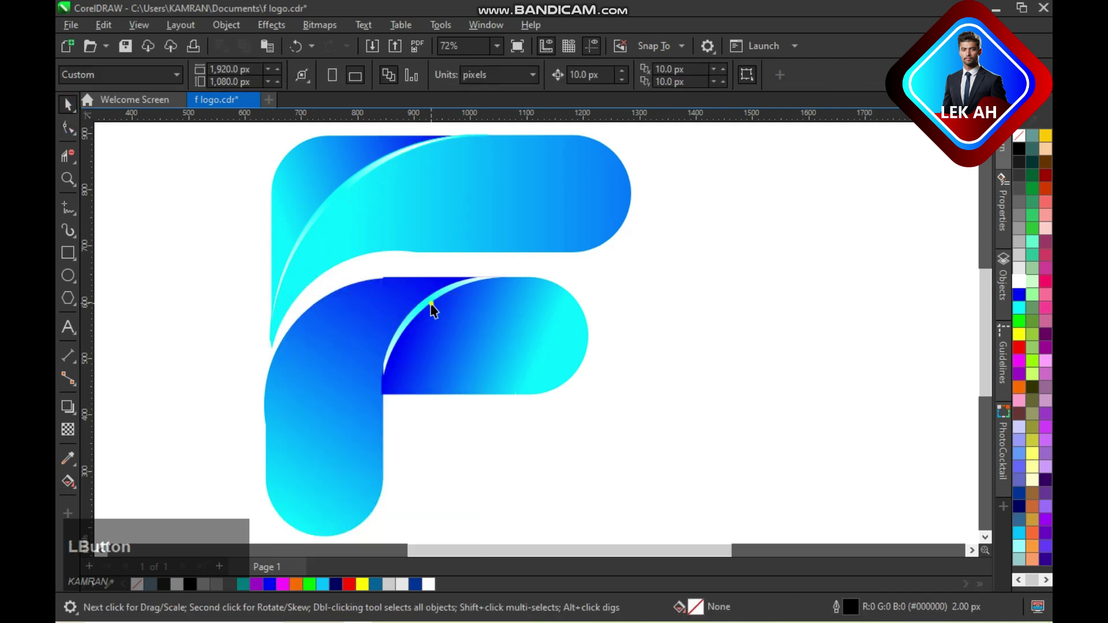
- Shift the lower band's cyan stop to about 55% and move the white ends of its gradient inward
click(432, 306)
key(space)
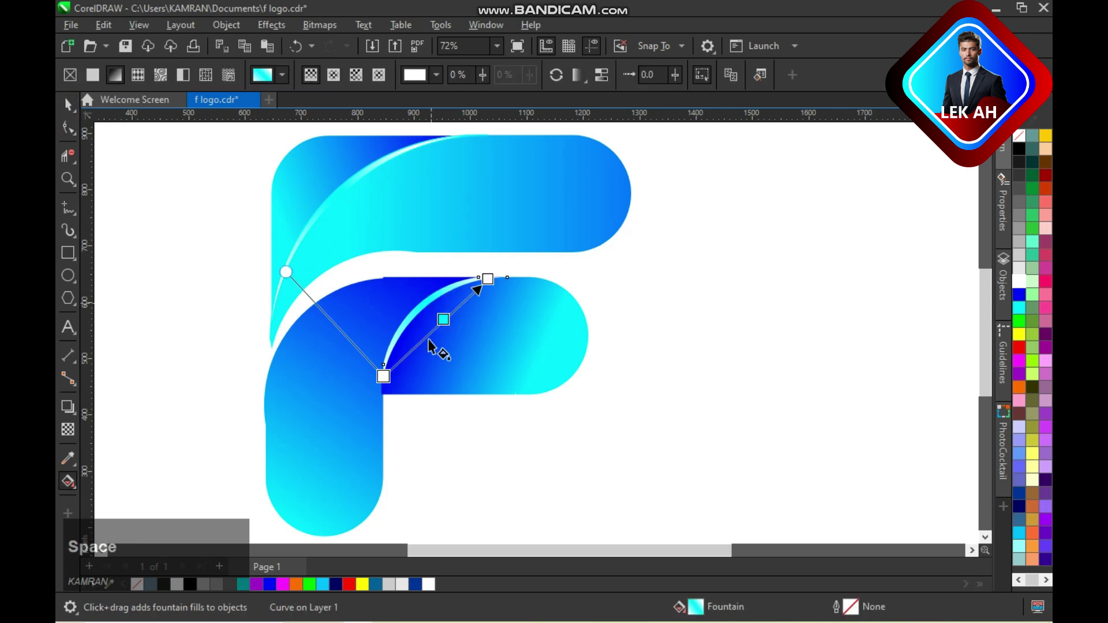
click(442, 322)
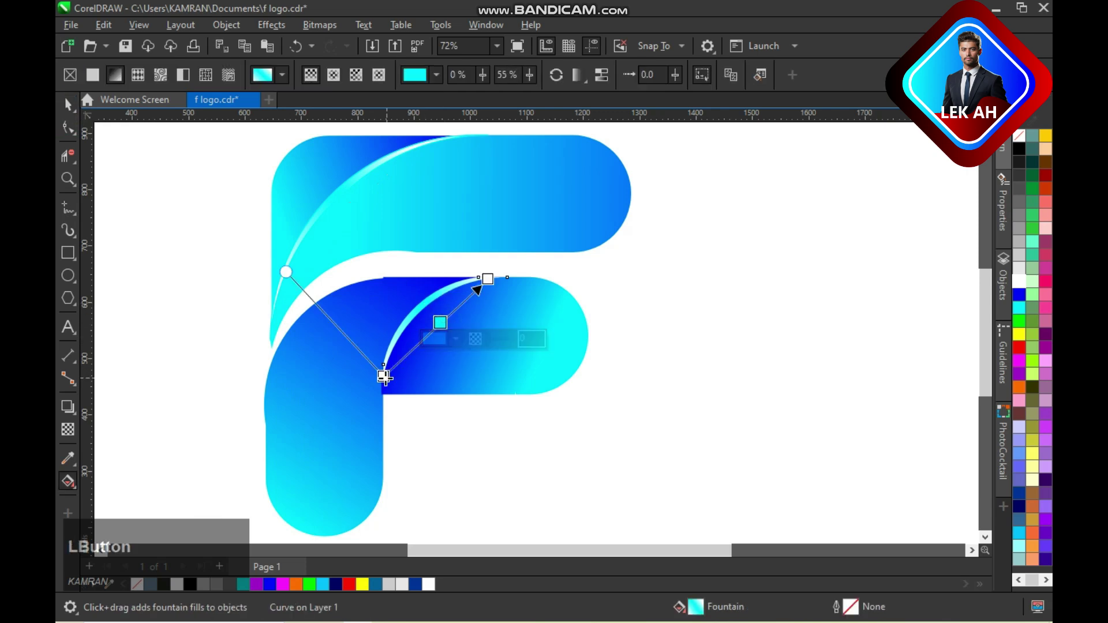
drag(383, 376, 413, 341)
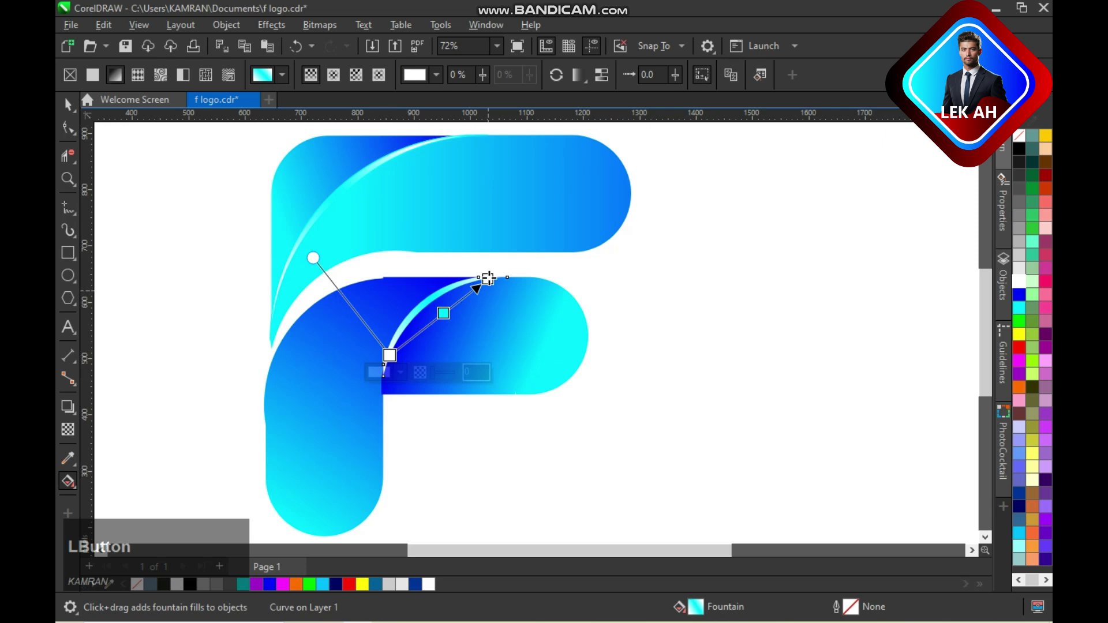
drag(488, 278, 450, 265)
key(space)
click(650, 353)
- Save the logo document and select the lower short bar
key(ctrl)
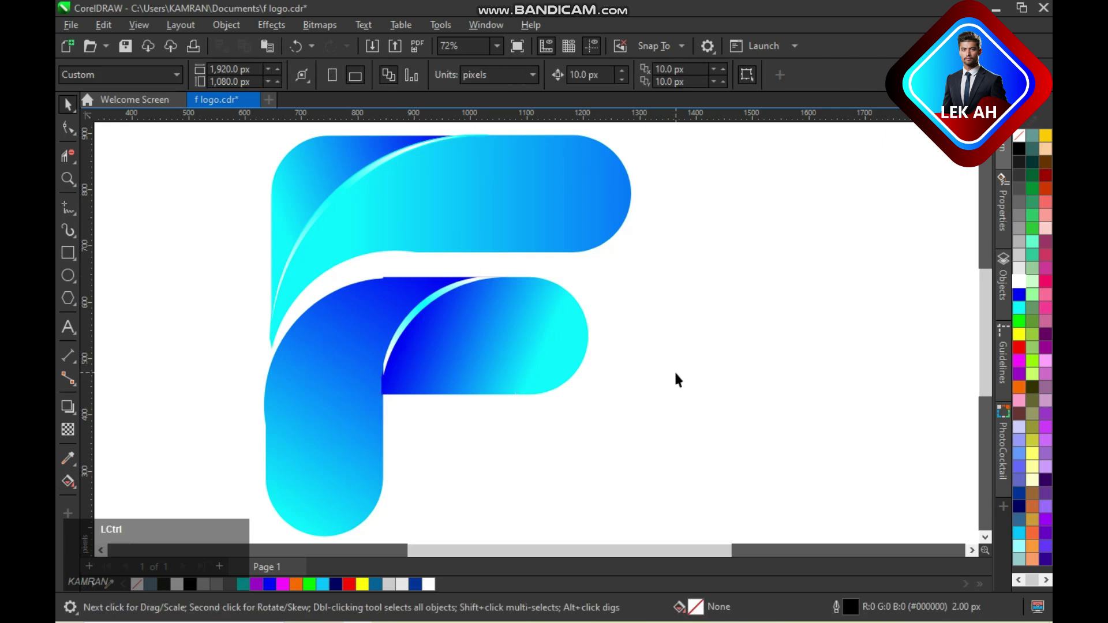
key(ctrl+s)
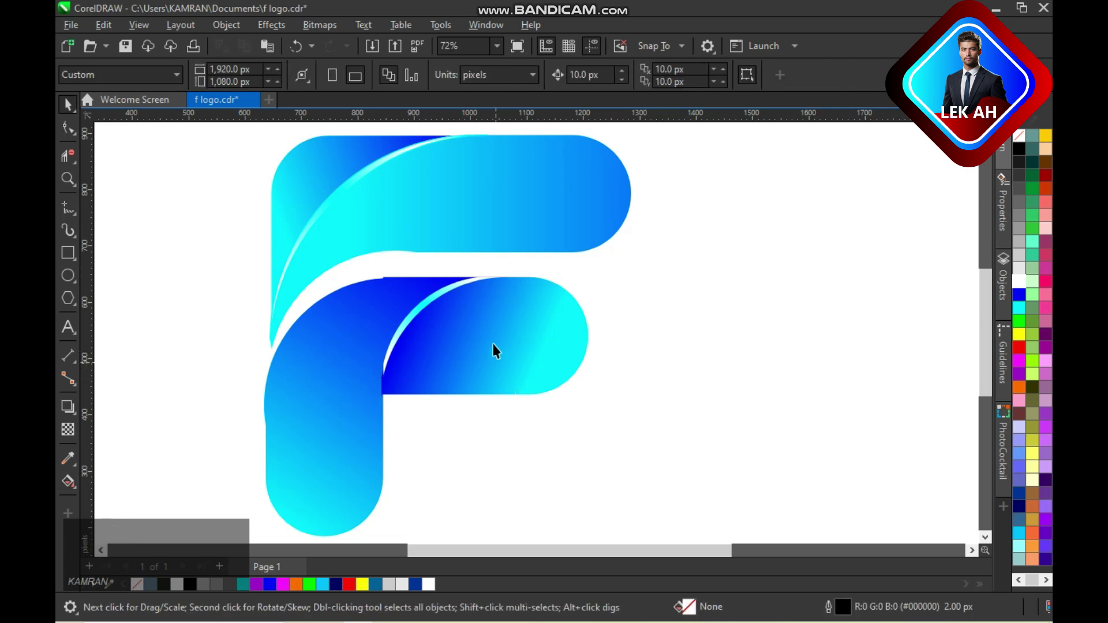
click(495, 351)
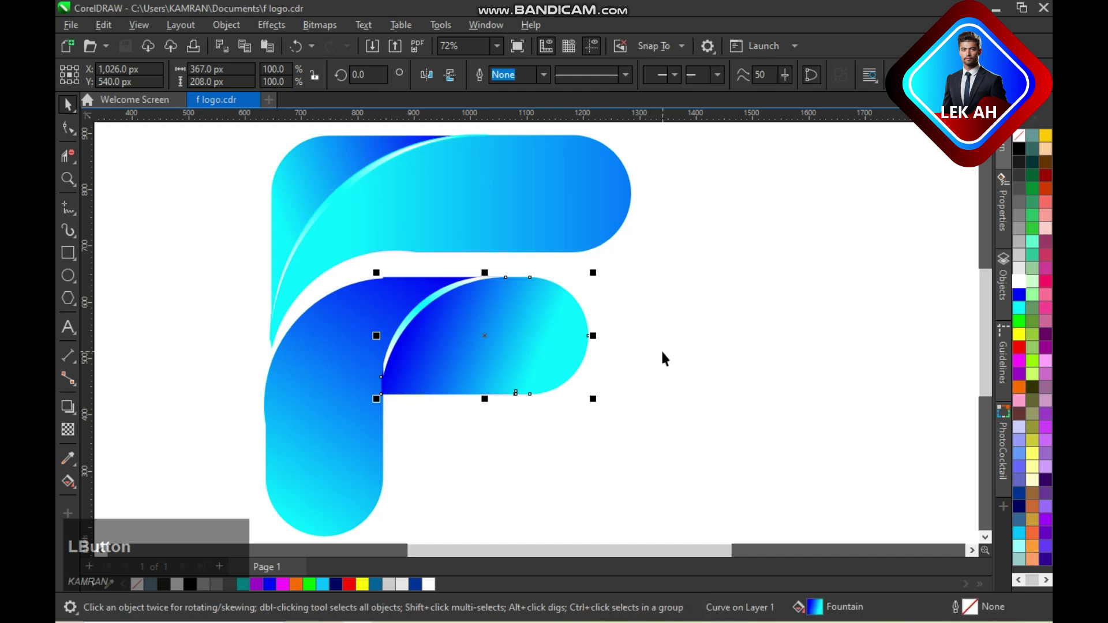
- Extend the lower short bar's gradient outward and recolor its outer end blue and its inner end cyan
key(g)
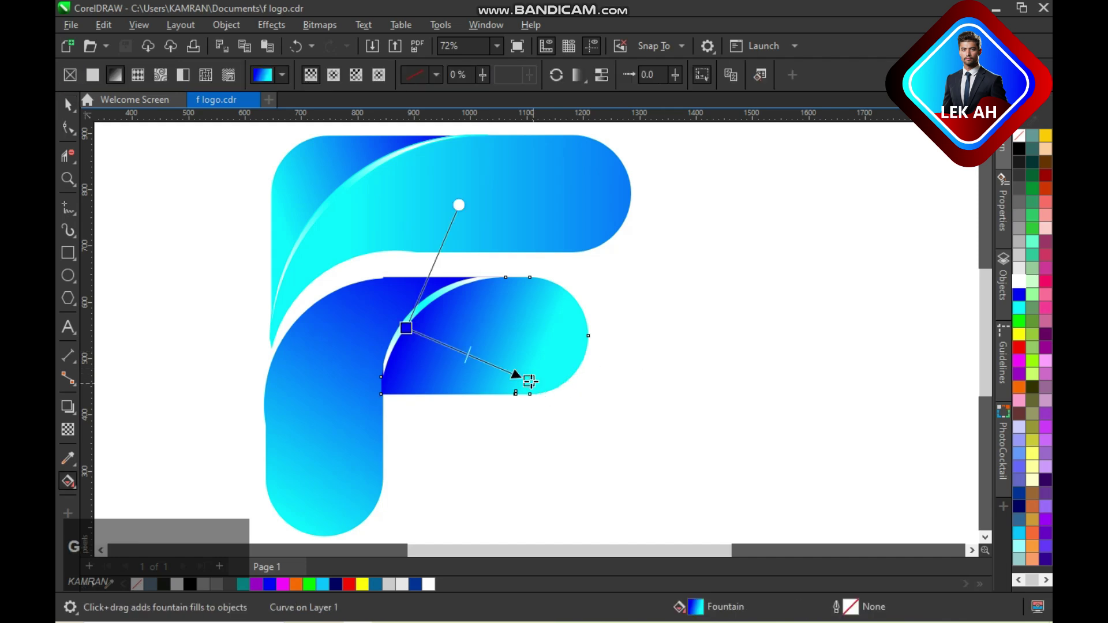
drag(529, 380, 577, 370)
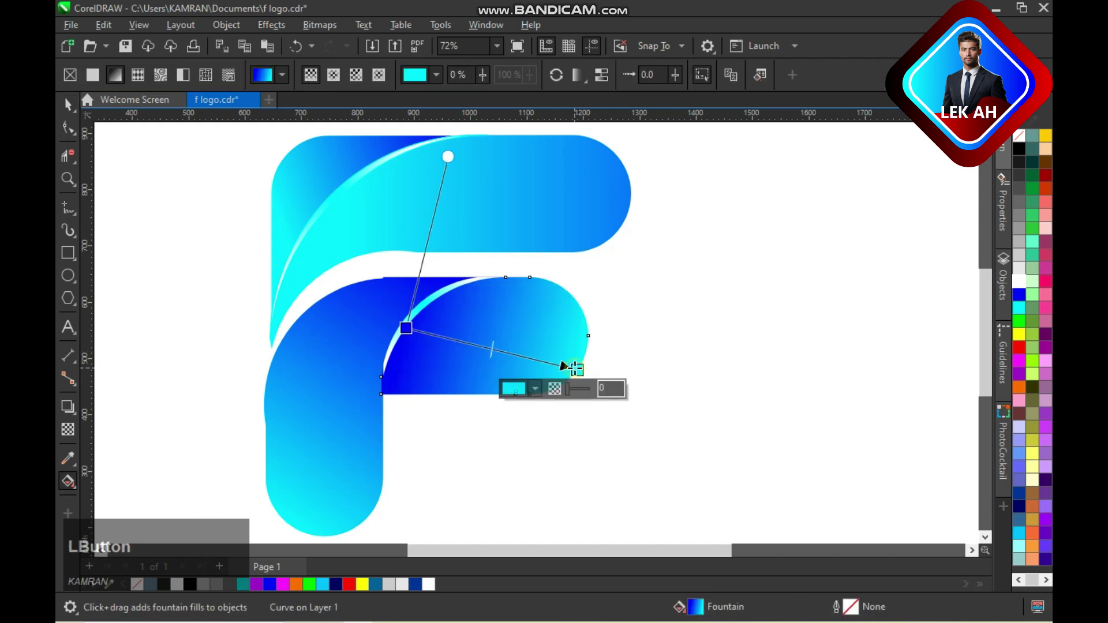
click(1019, 295)
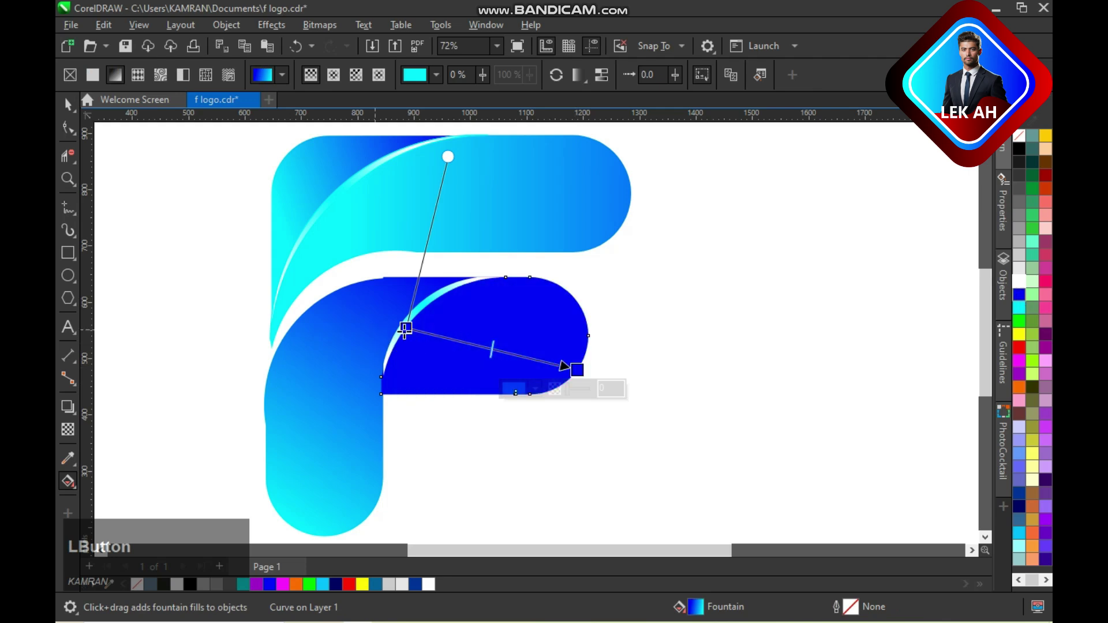
click(406, 327)
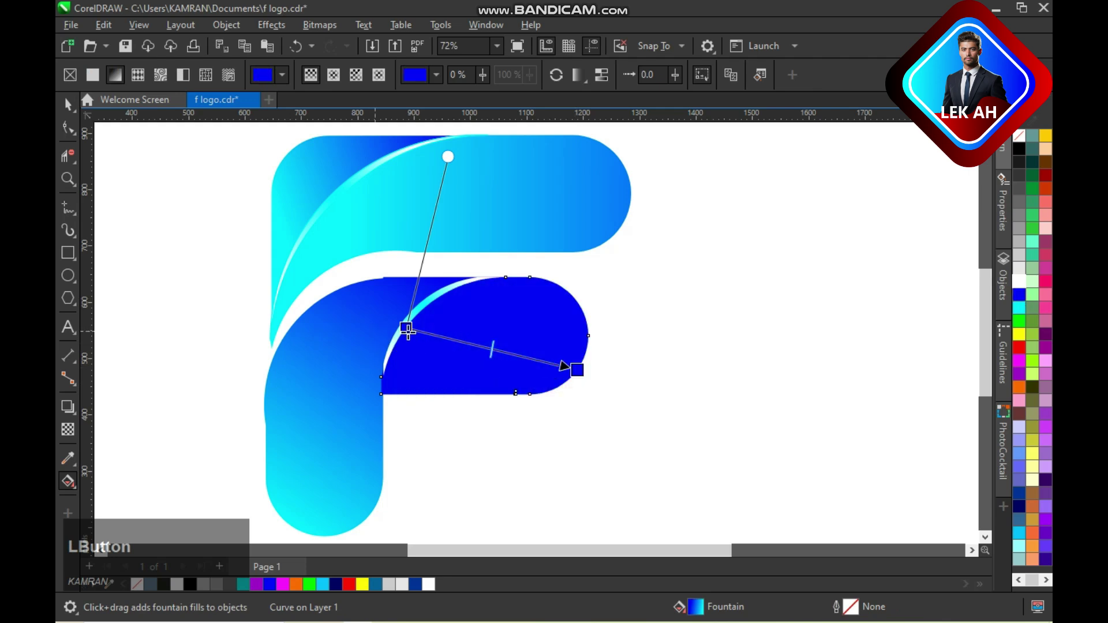
click(1019, 308)
- Recolor the stem's gradient cyan at the upper end and blue at the lower end, and shift the cyan end slightly outward
drag(445, 277, 280, 516)
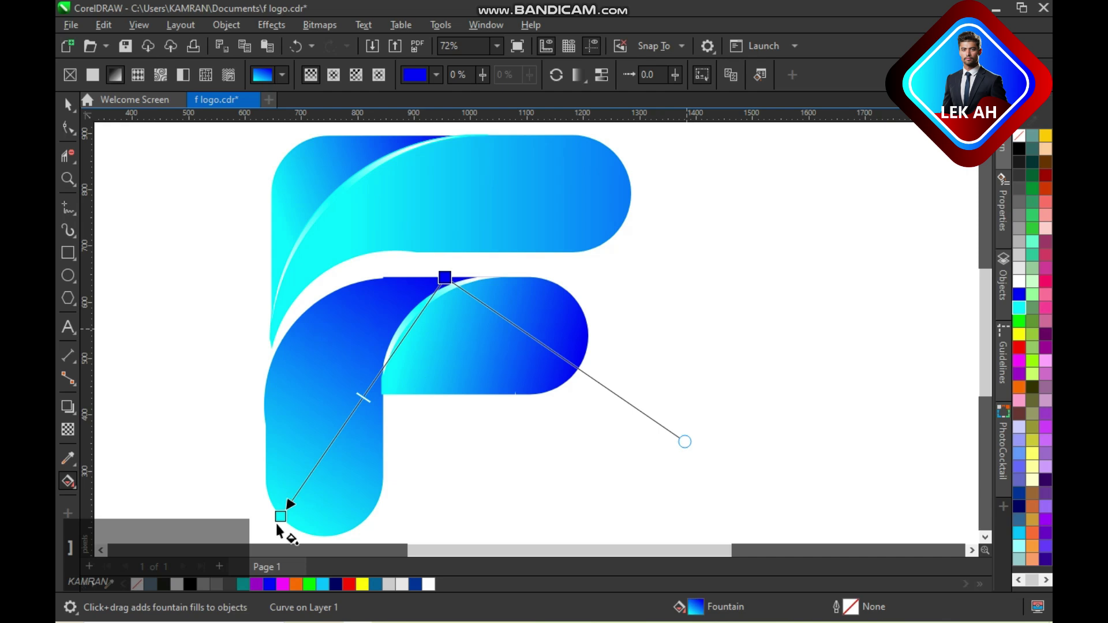
click(445, 277)
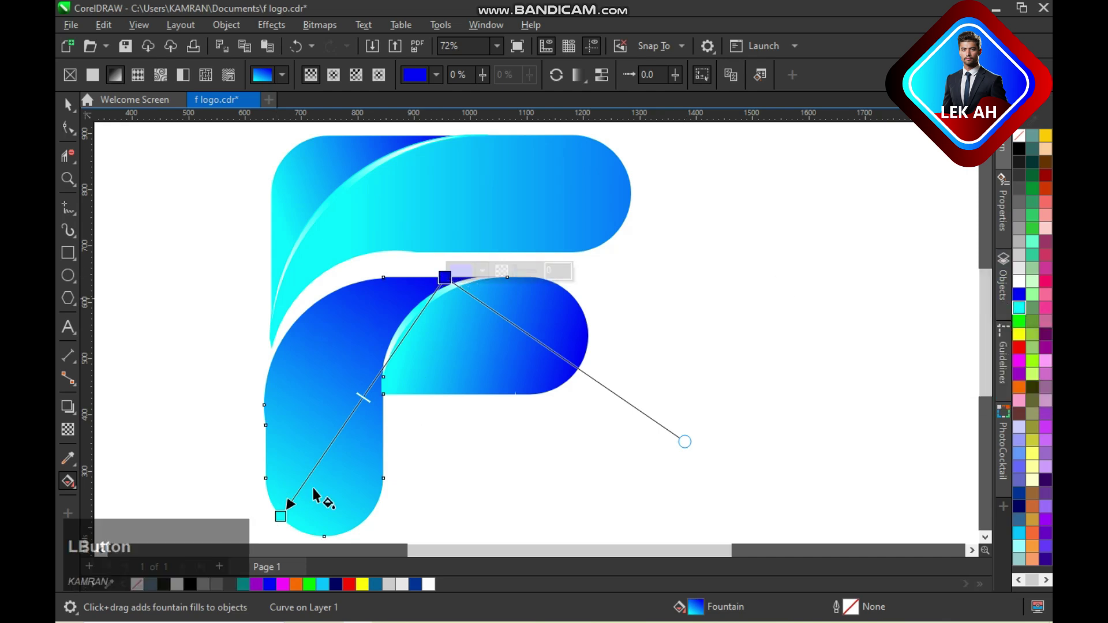
click(1019, 307)
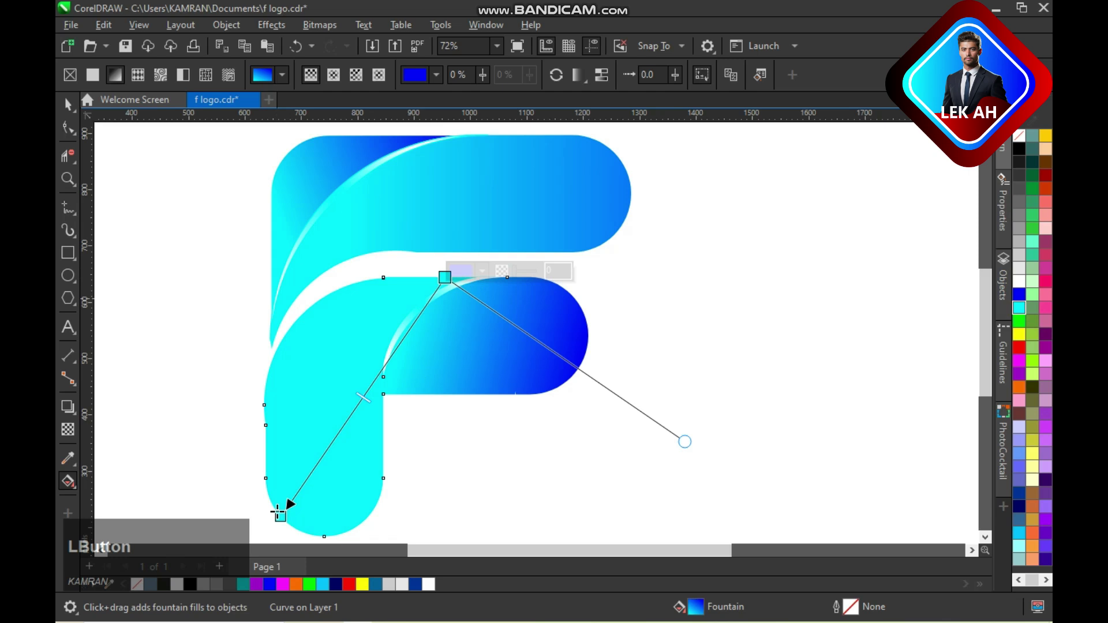
click(1018, 295)
drag(443, 276, 460, 277)
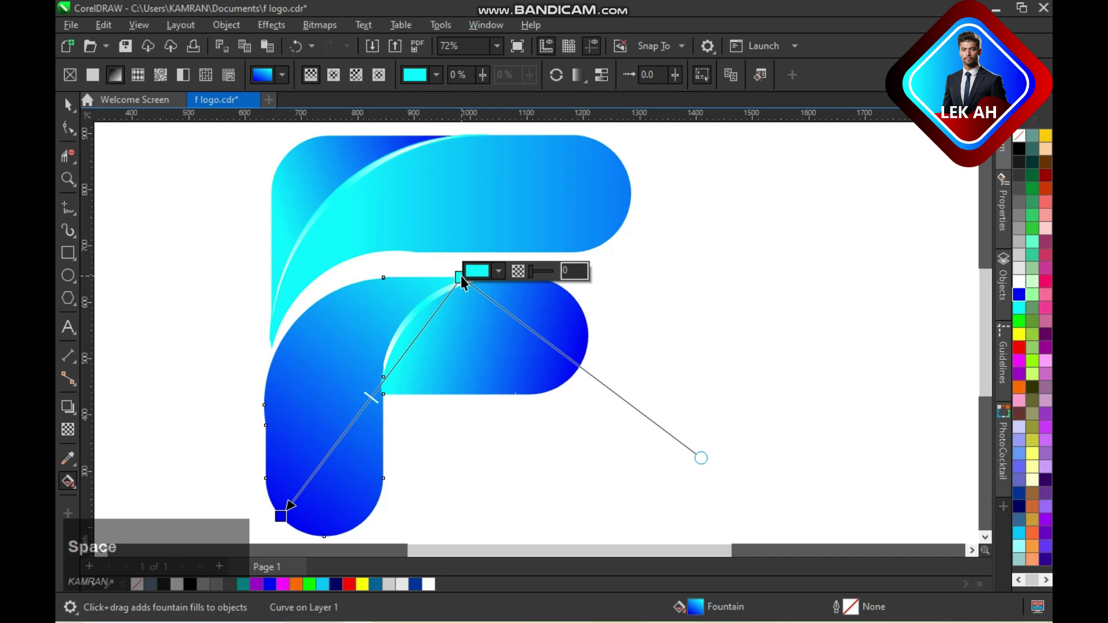
key(space)
click(697, 323)
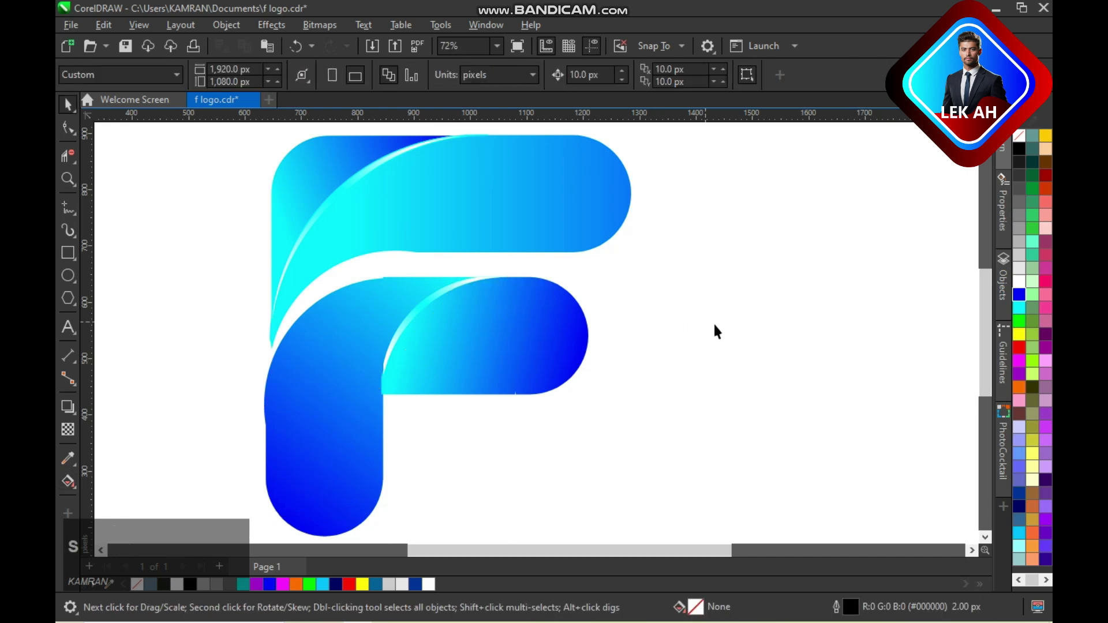
- Save the document and group all six logo pieces
scroll(714, 331, down, 2)
click(753, 360)
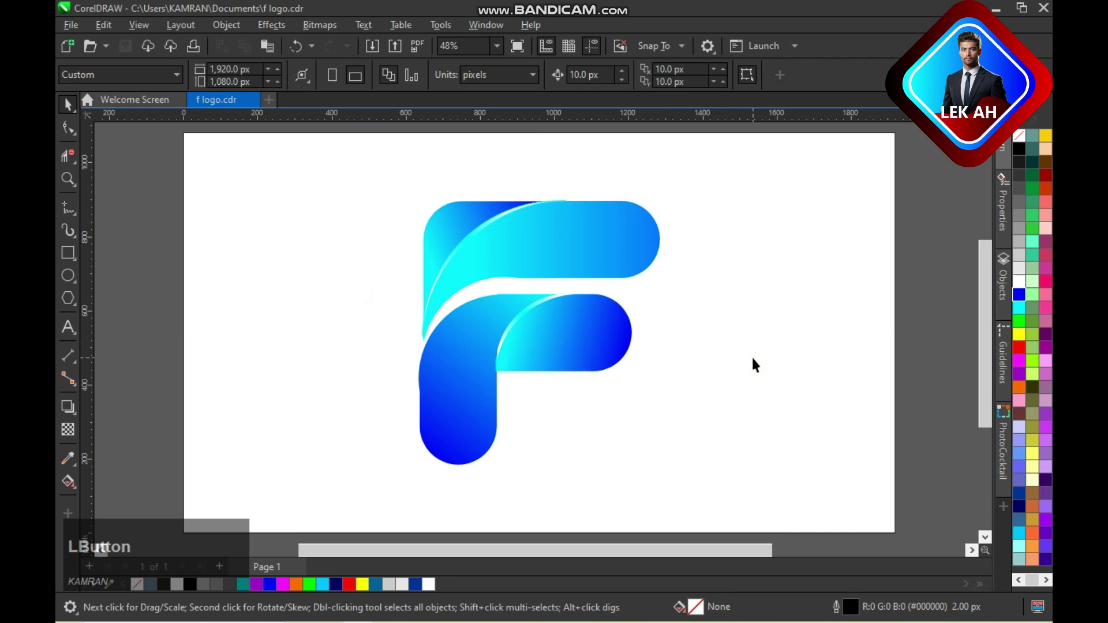
drag(389, 165, 687, 493)
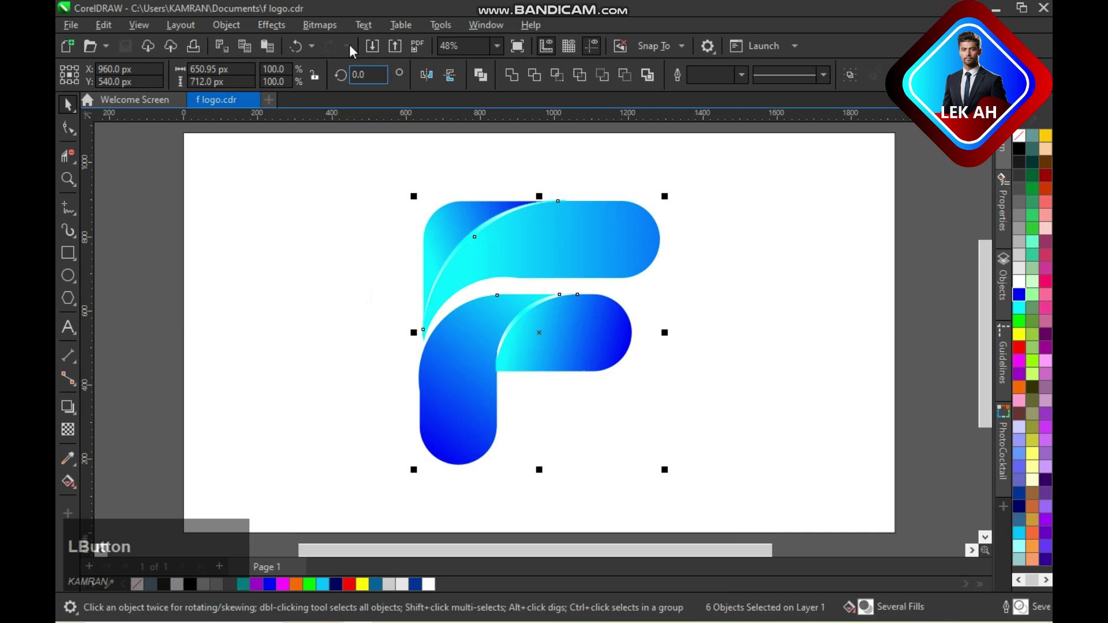
click(854, 73)
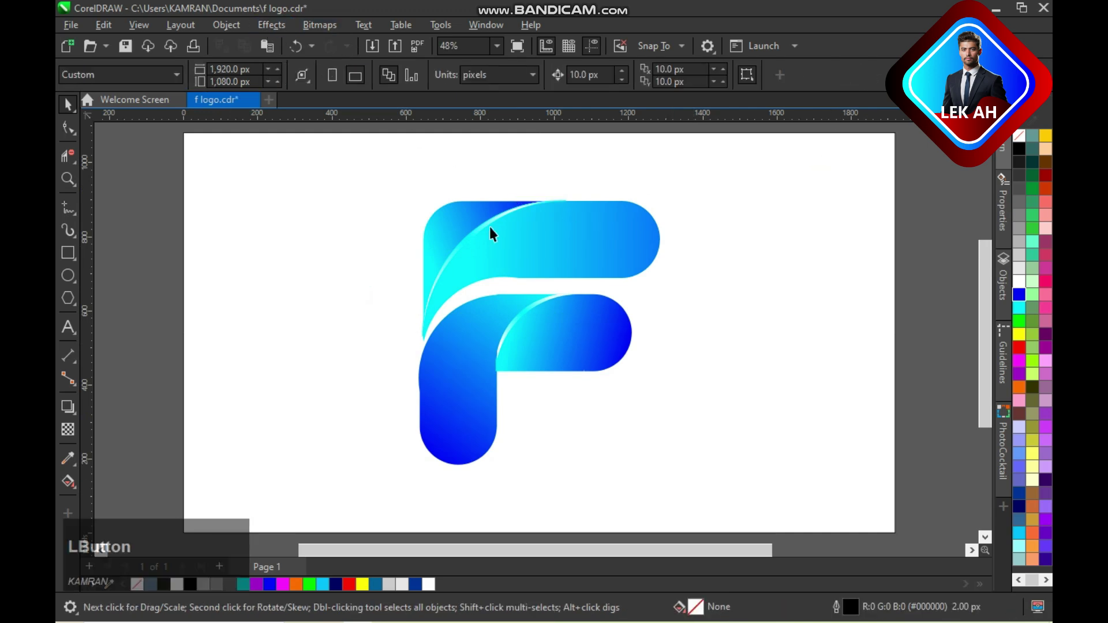
- Apply a horizontal Cylinder effect at 25 percent to the logo group
click(283, 26)
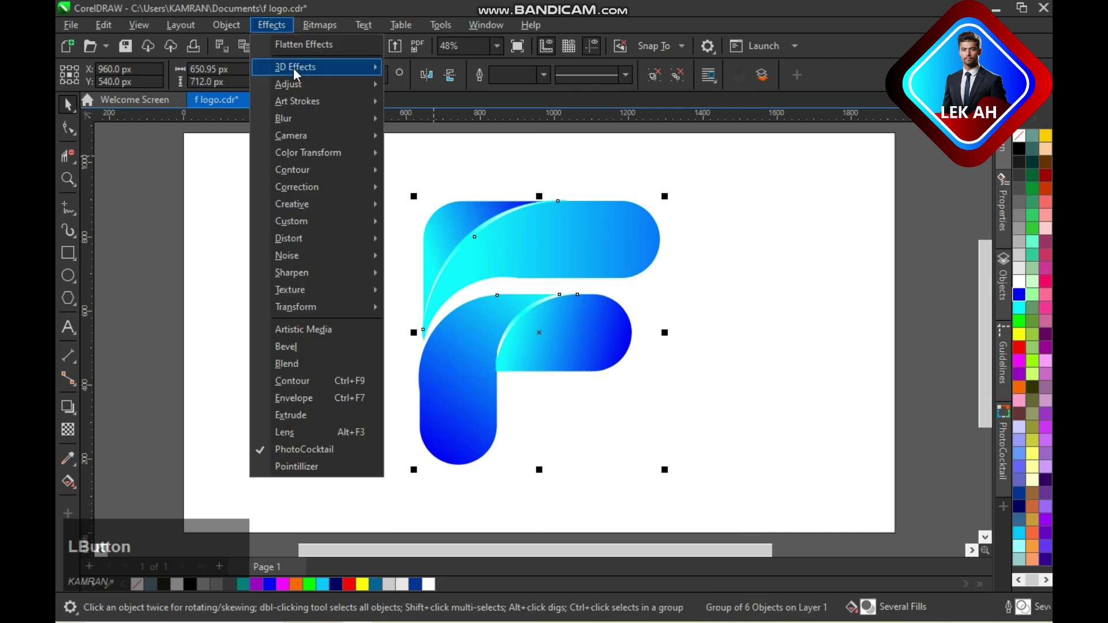
mouse_move(293, 68)
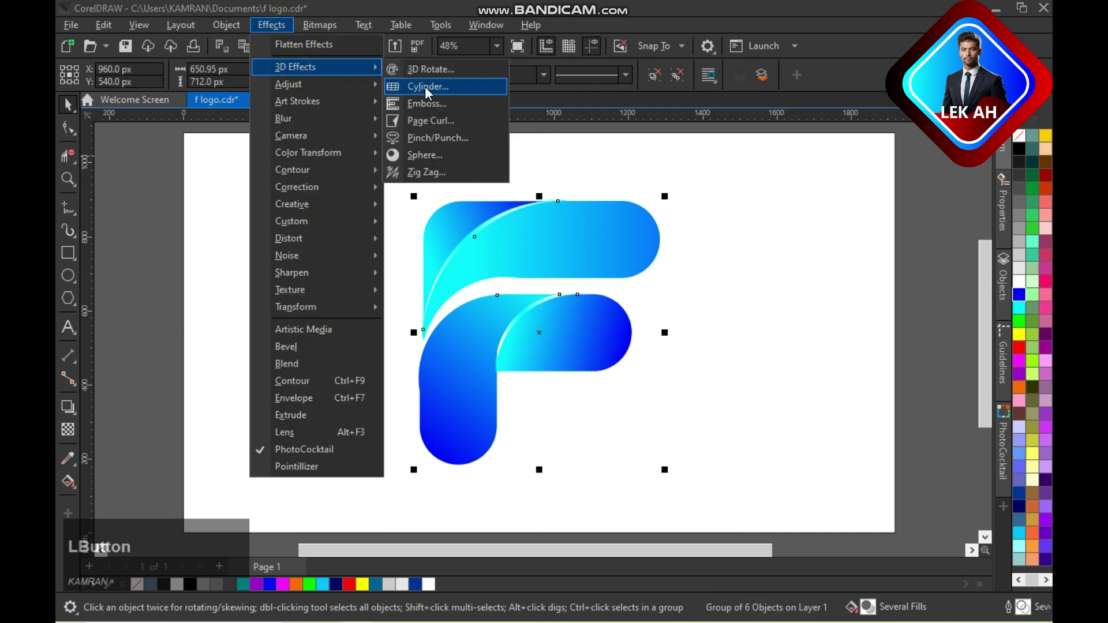
click(425, 87)
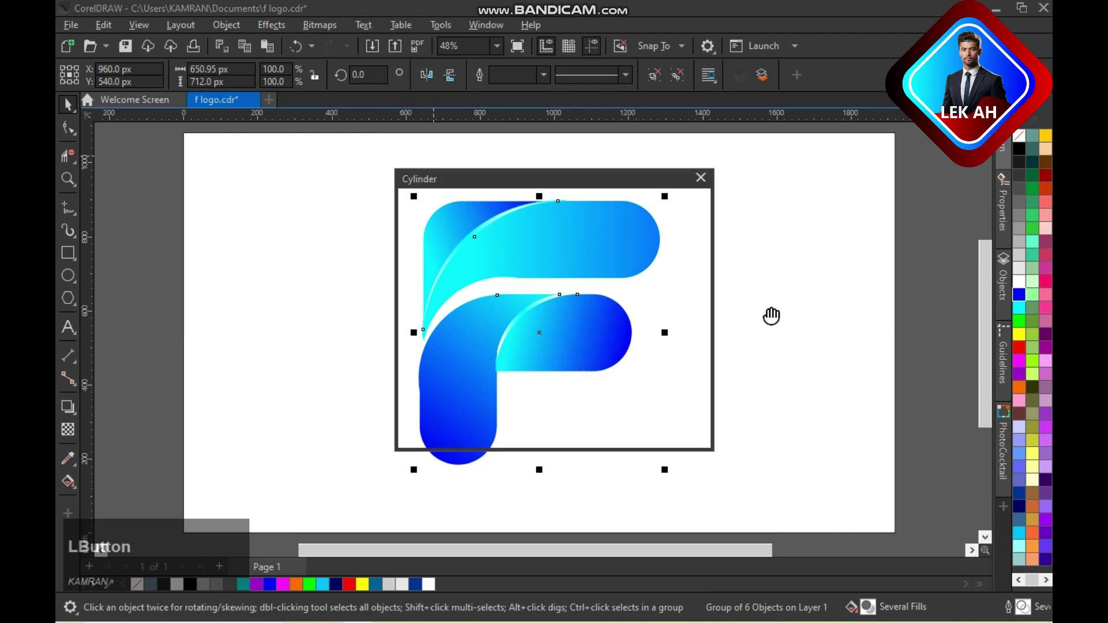
drag(614, 185, 909, 193)
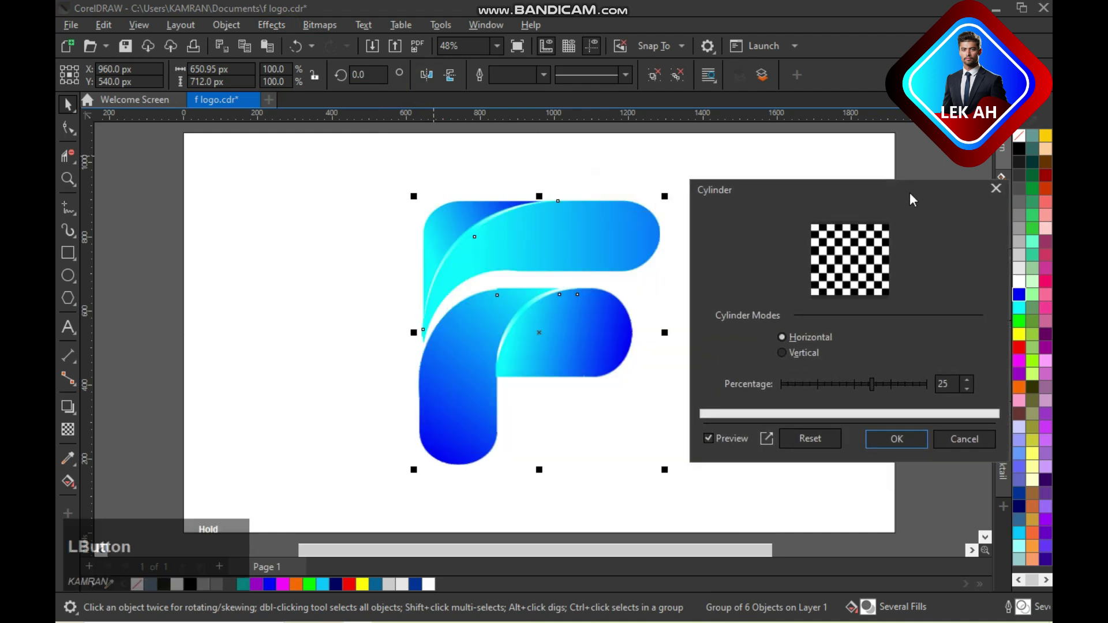
drag(874, 386, 802, 388)
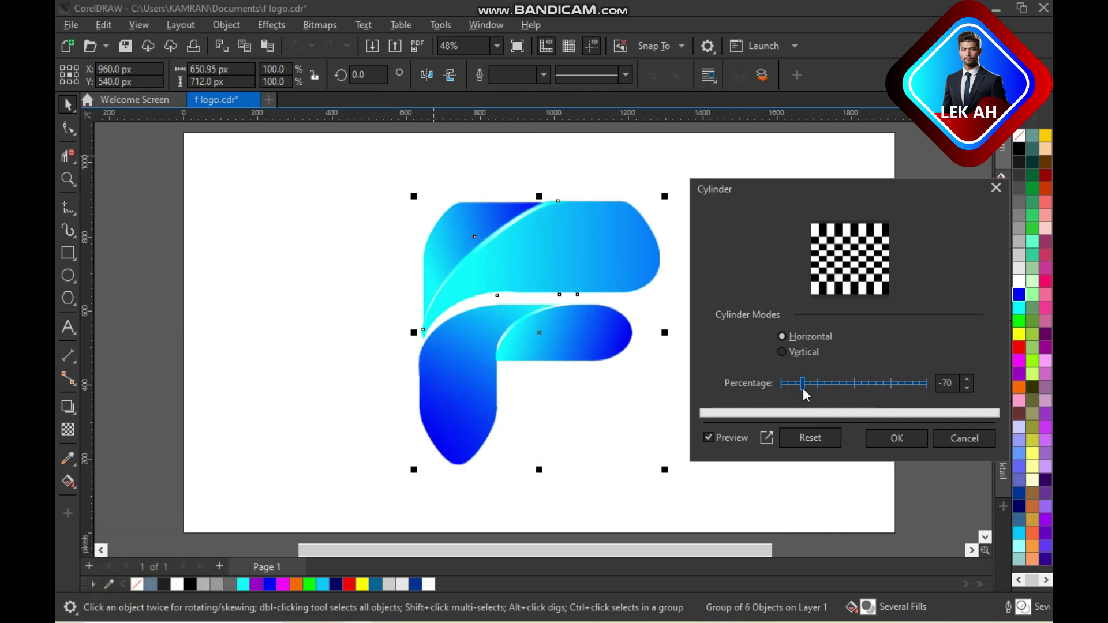
click(810, 437)
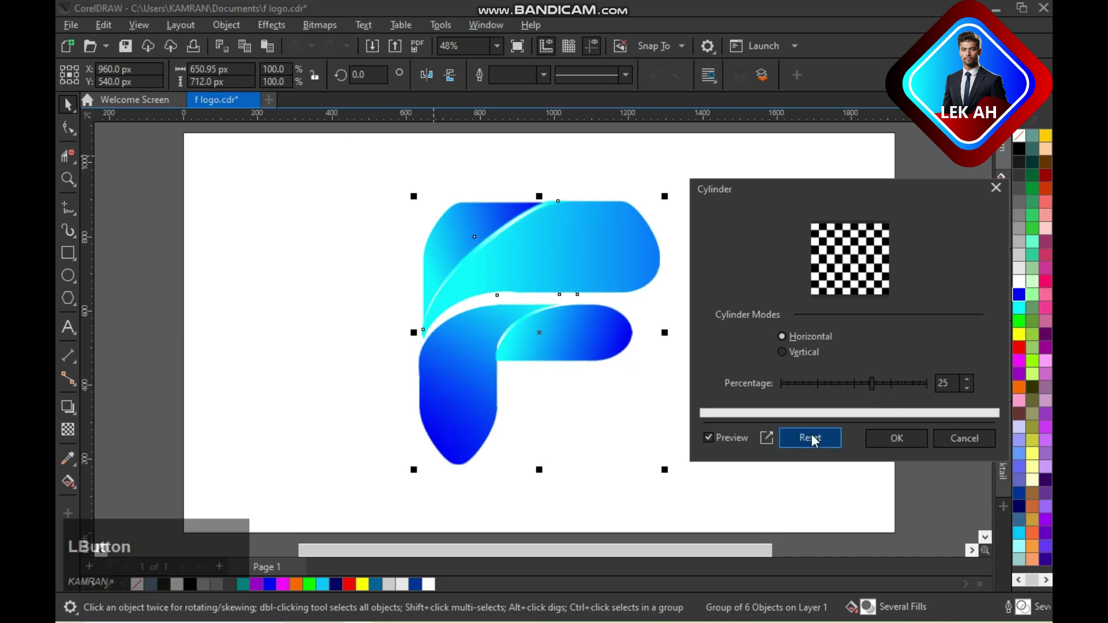
click(894, 438)
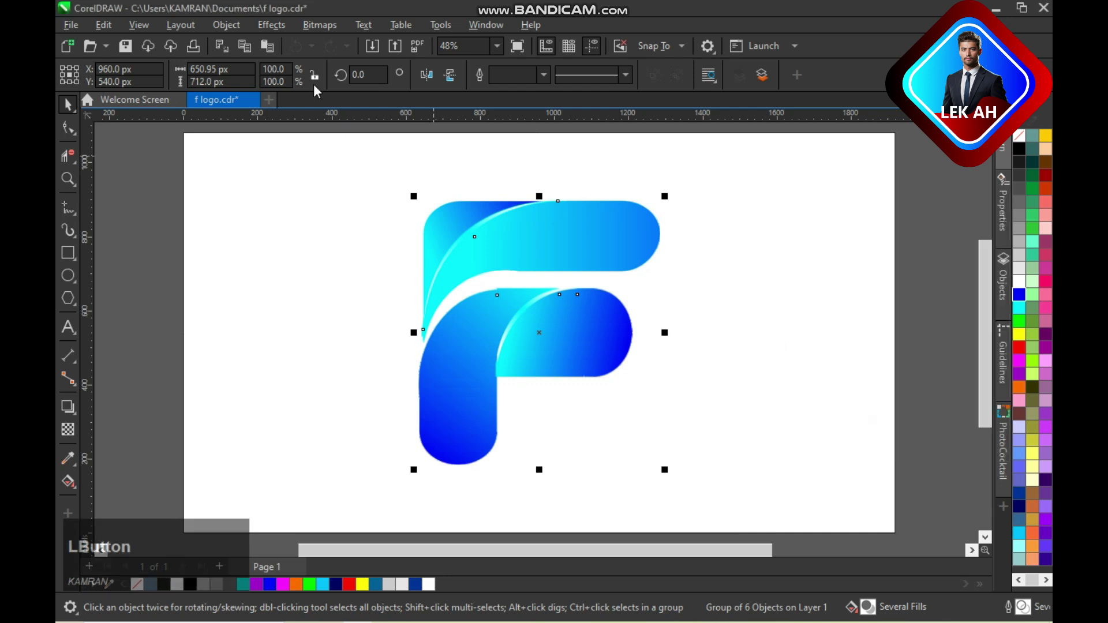
- Open the Emboss effect settings for the logo group
click(272, 26)
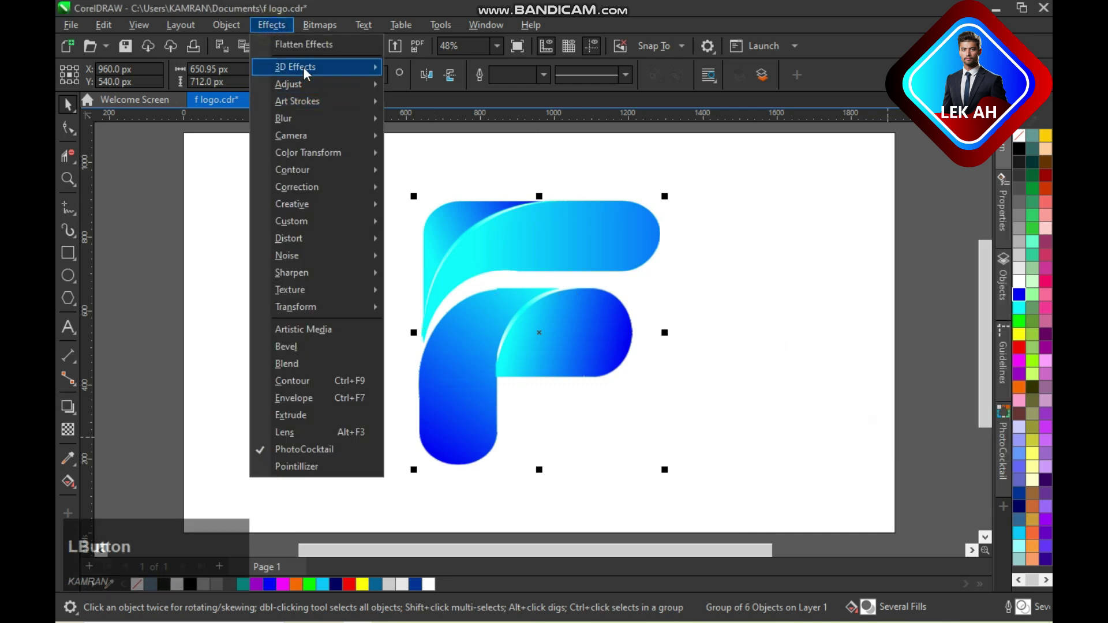
mouse_move(302, 67)
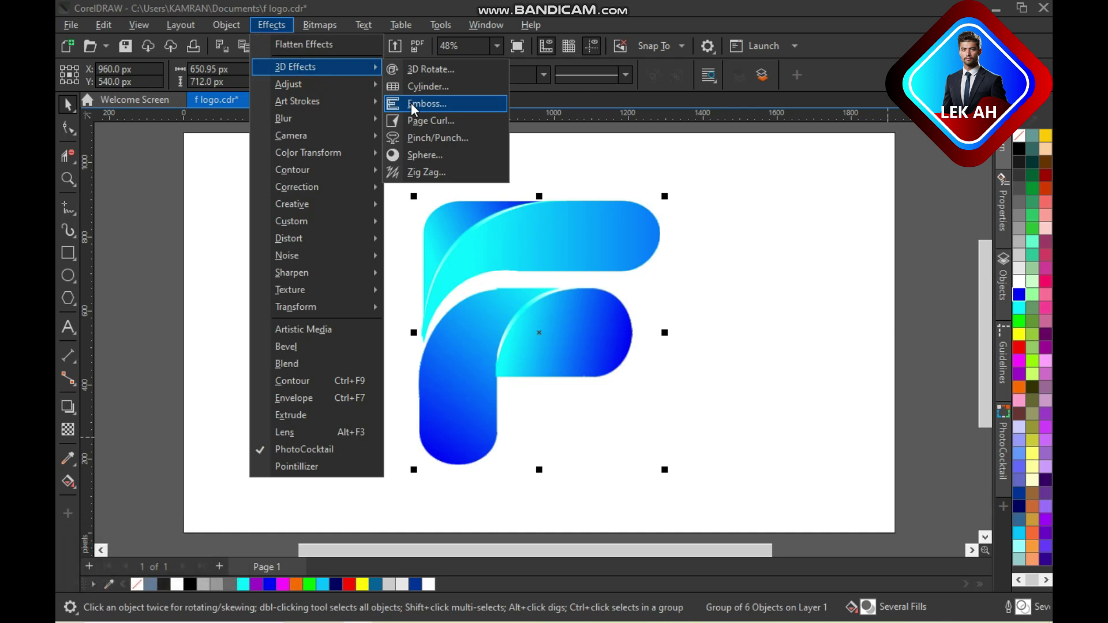
click(410, 103)
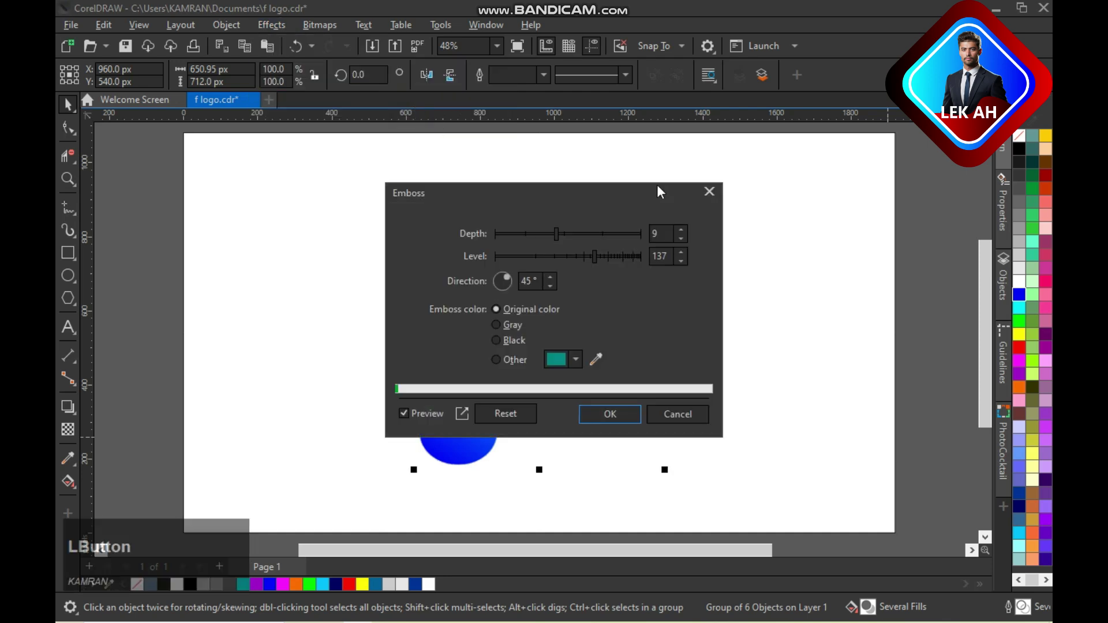
drag(608, 192, 904, 212)
- Try an emboss depth of 14 with directions of 280° and 90°
drag(858, 262, 894, 261)
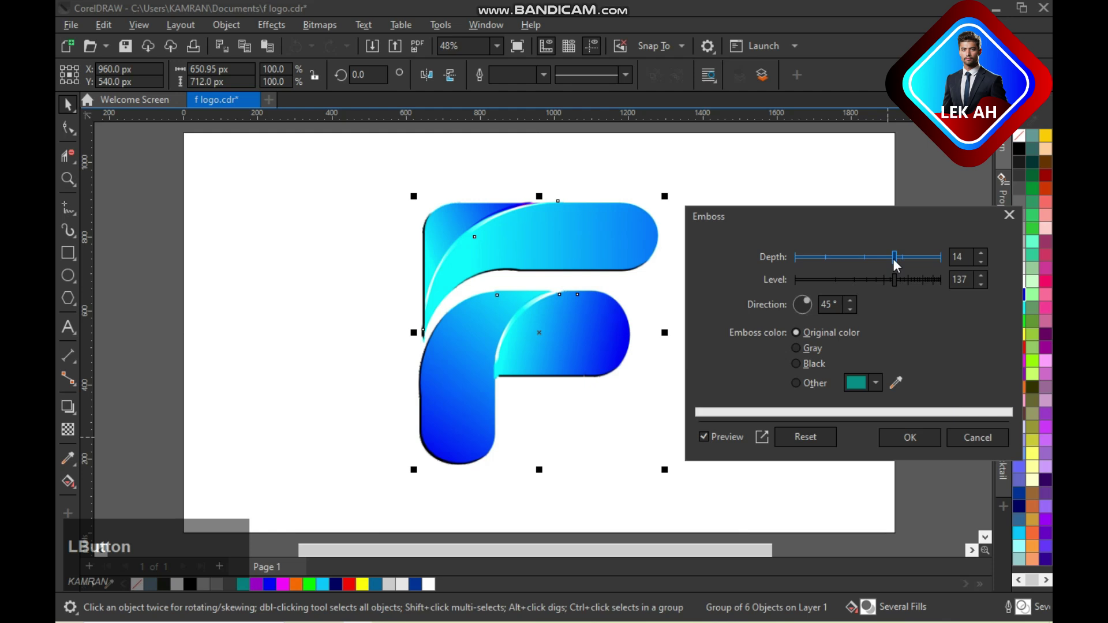
click(808, 297)
drag(805, 317, 804, 317)
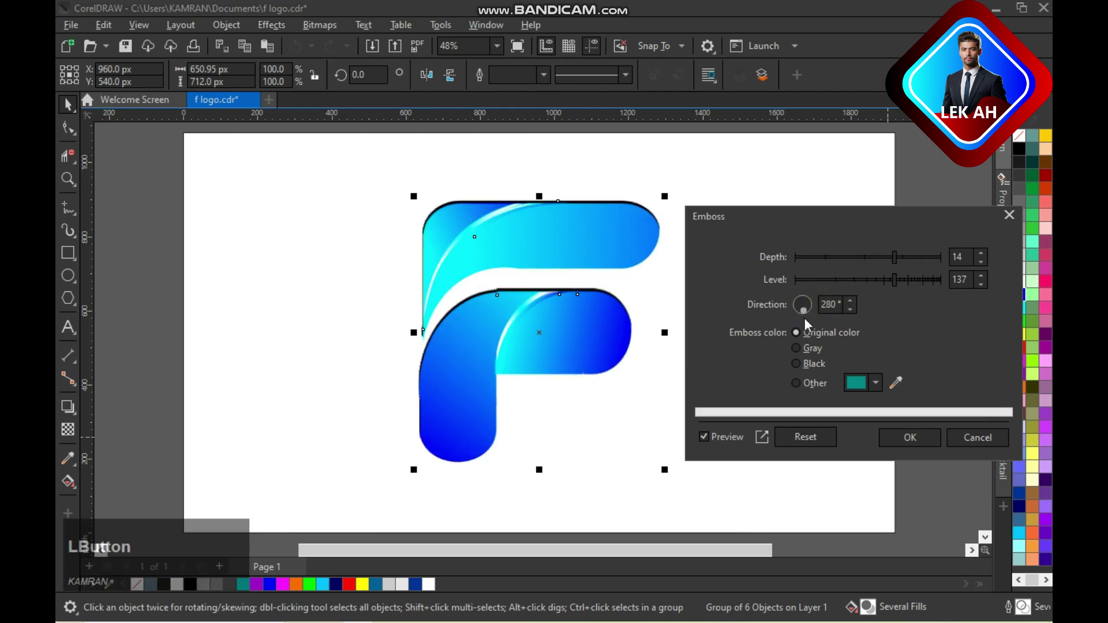
drag(799, 310, 802, 287)
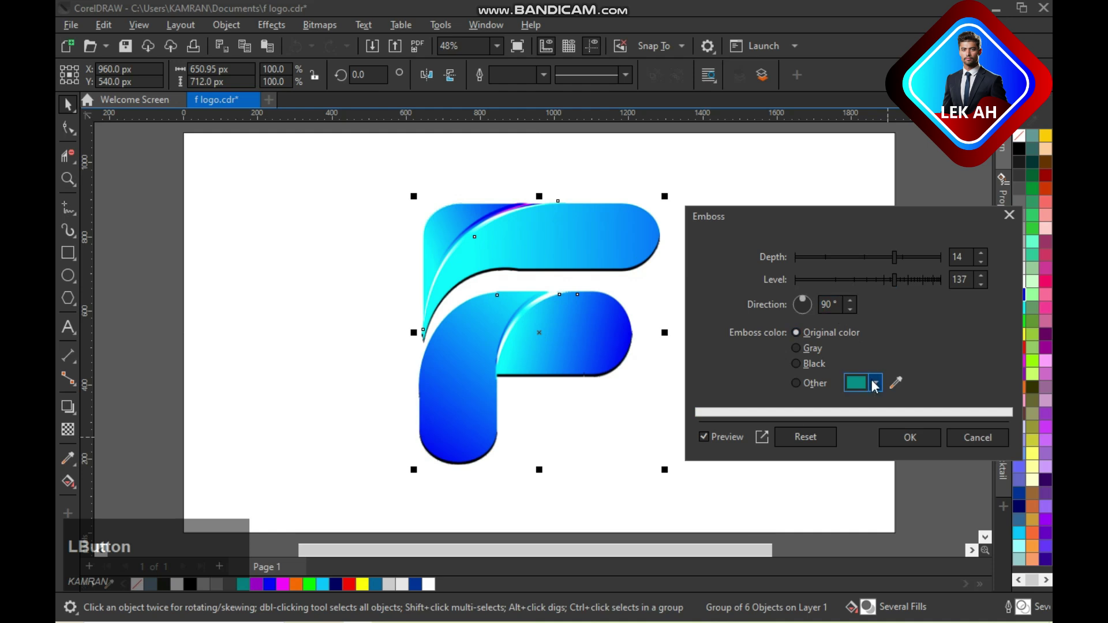
- Try emboss levels of 242, 500 and 171 with depths of 16 and 13, and reset the settings to defaults
drag(894, 279, 915, 283)
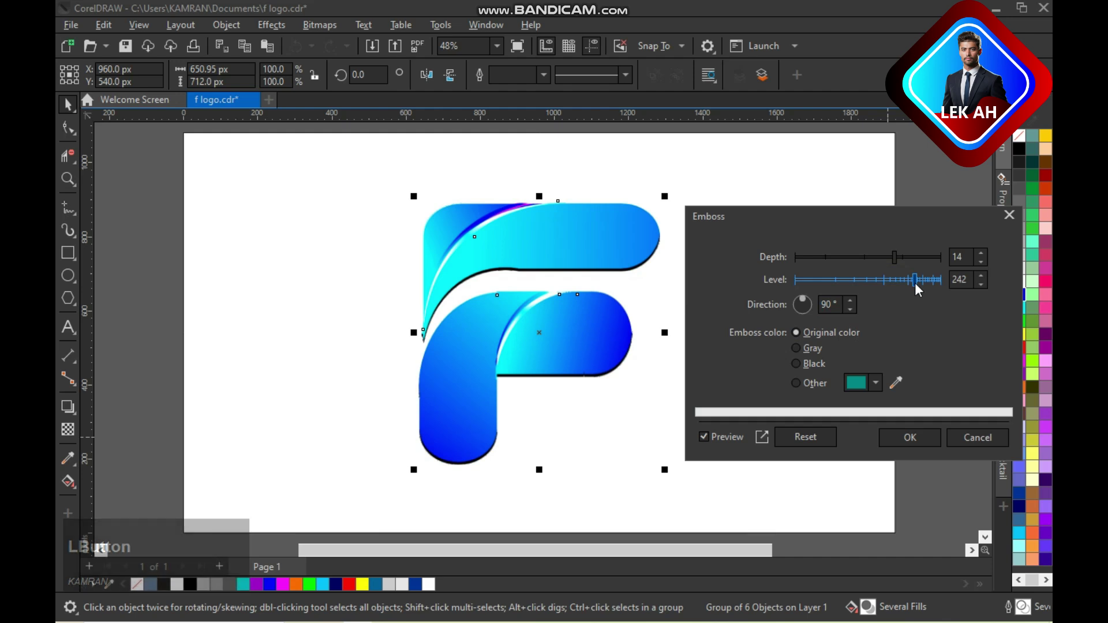
mouse_move(898, 259)
mouse_down()
mouse_move(915, 262)
mouse_move(887, 259)
mouse_move(912, 256)
mouse_up()
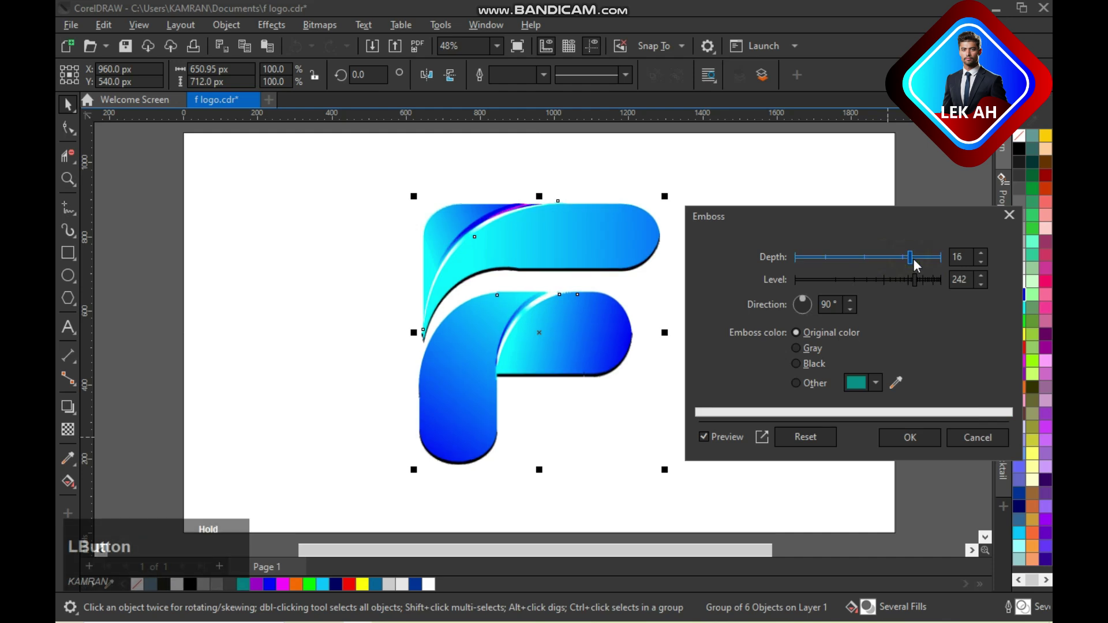
drag(914, 279, 946, 281)
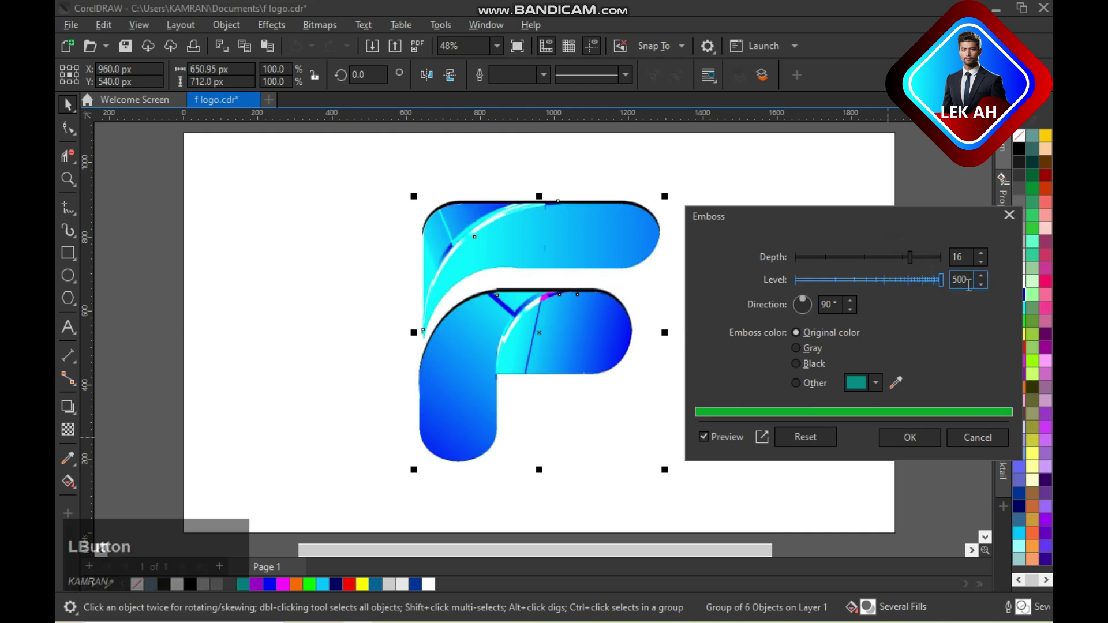
click(942, 277)
mouse_move(908, 282)
mouse_down()
mouse_move(870, 286)
mouse_move(902, 286)
mouse_move(916, 257)
mouse_move(928, 260)
mouse_move(902, 258)
mouse_up()
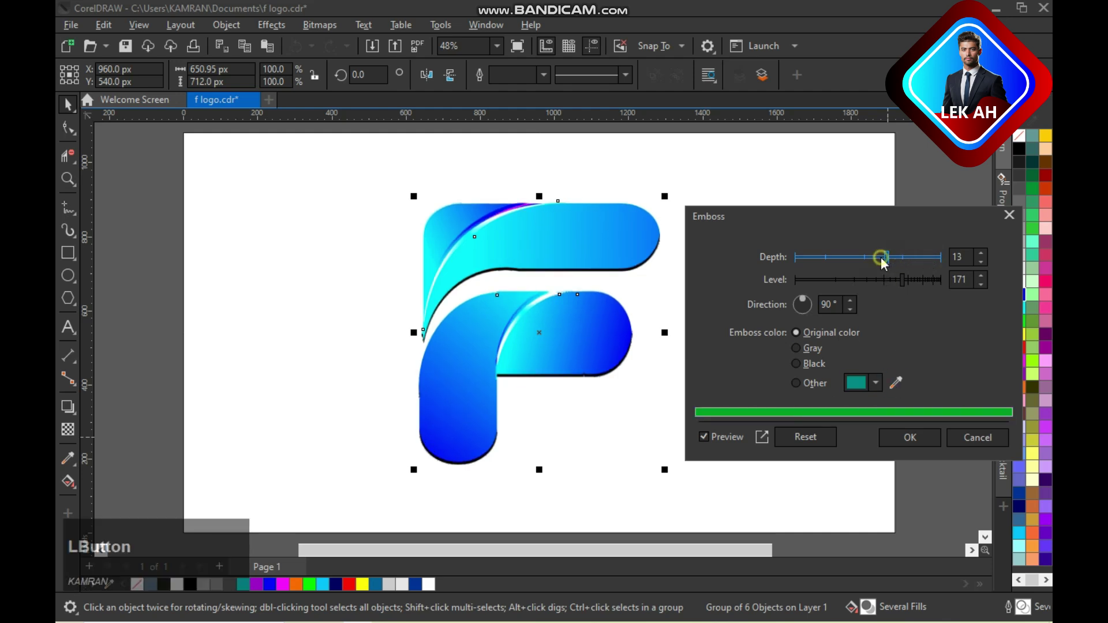
click(808, 437)
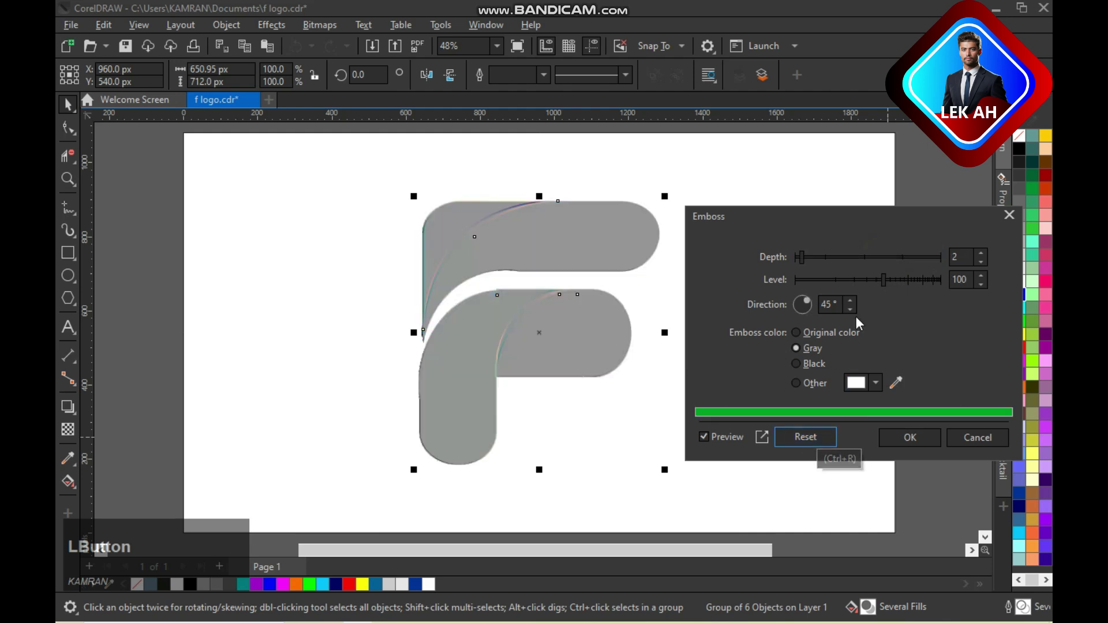
- Apply the emboss in the original color with a depth of 16 and a level of 131
click(847, 332)
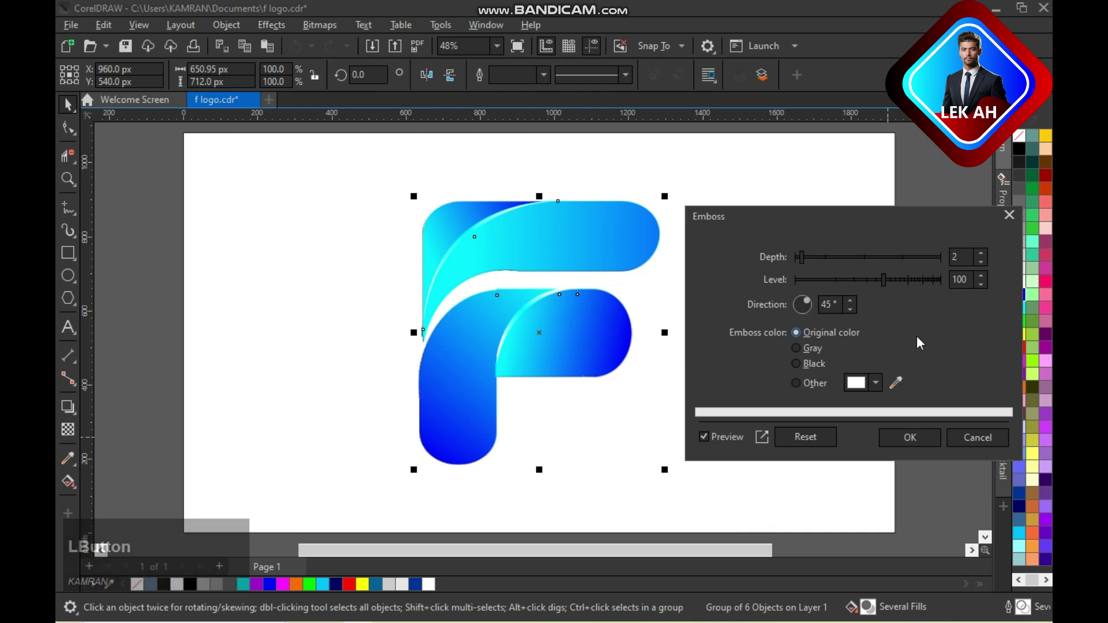
drag(805, 262, 916, 258)
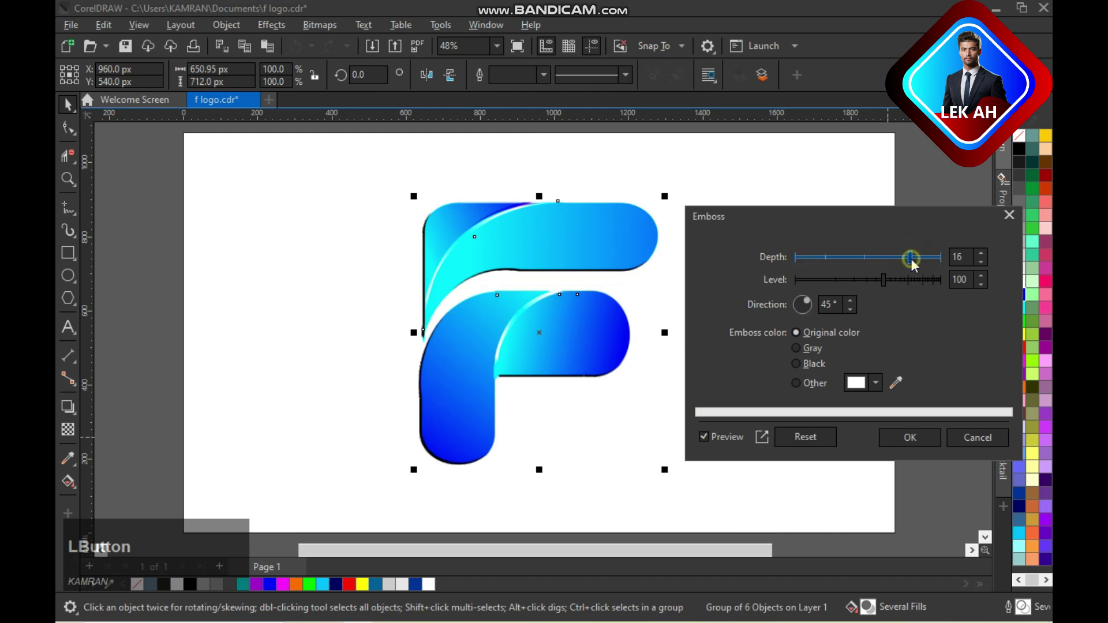
click(904, 278)
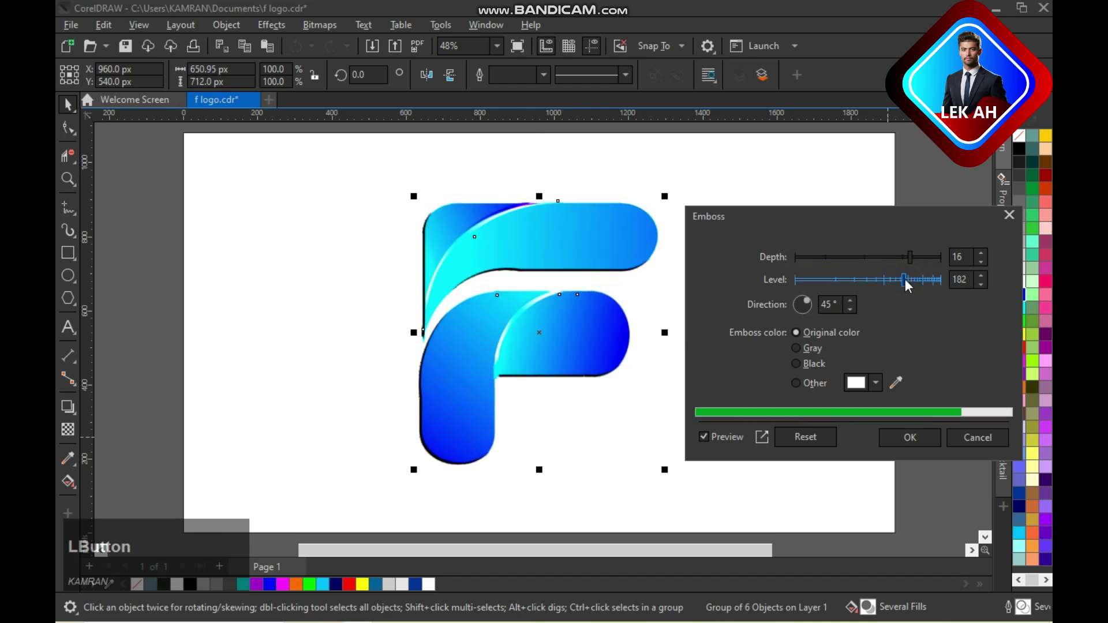
drag(905, 282, 893, 285)
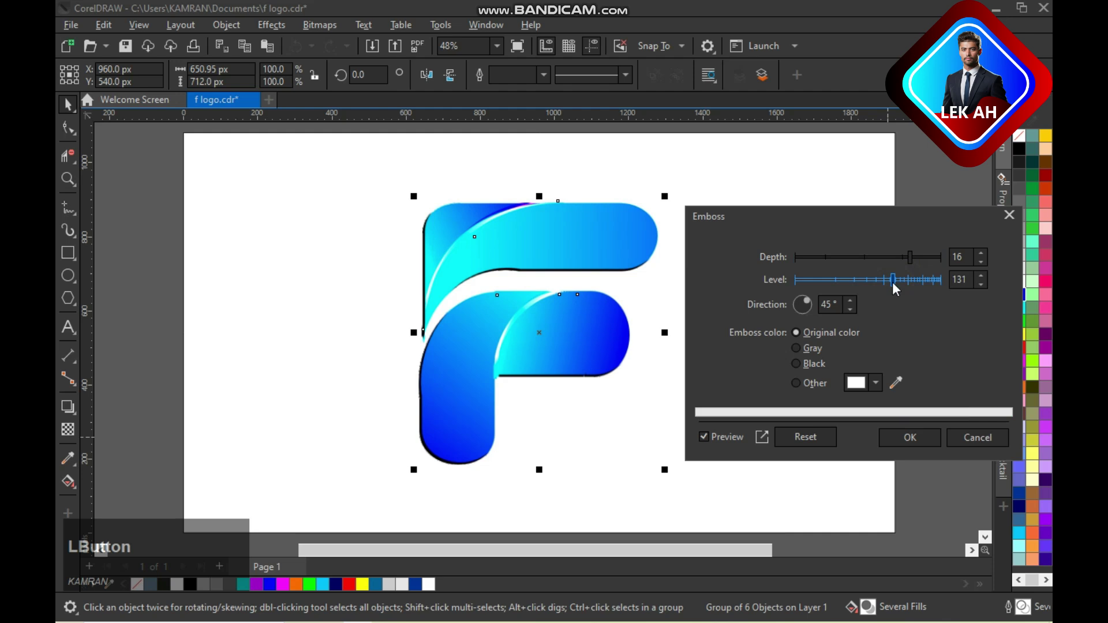
click(910, 437)
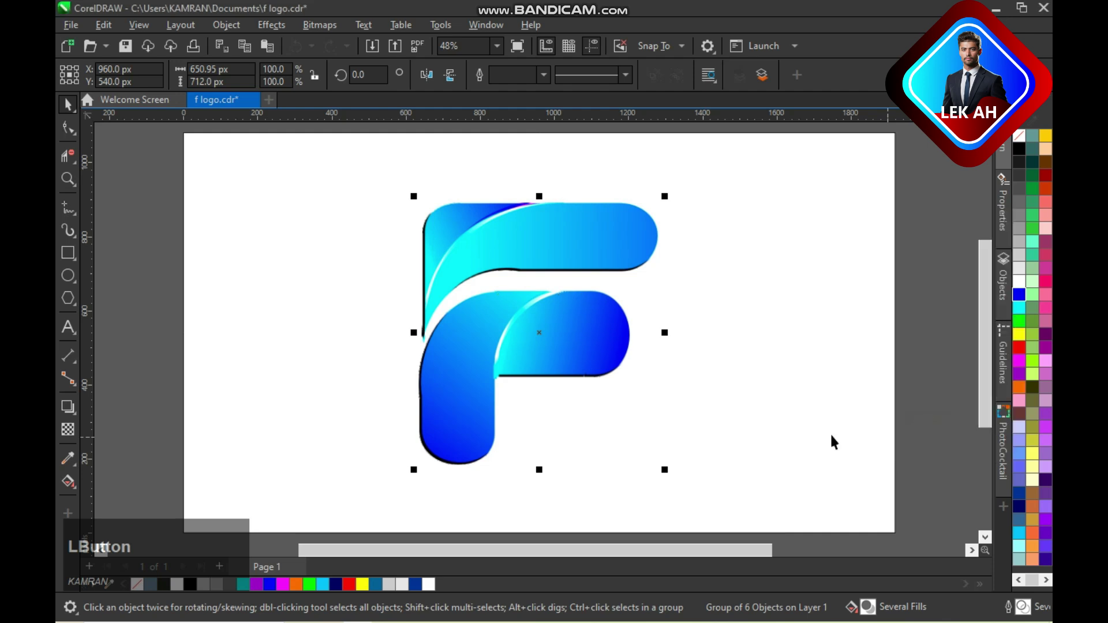
- Deselect the embossed logo and save the document
click(809, 383)
scroll(799, 369, down, 1)
click(801, 374)
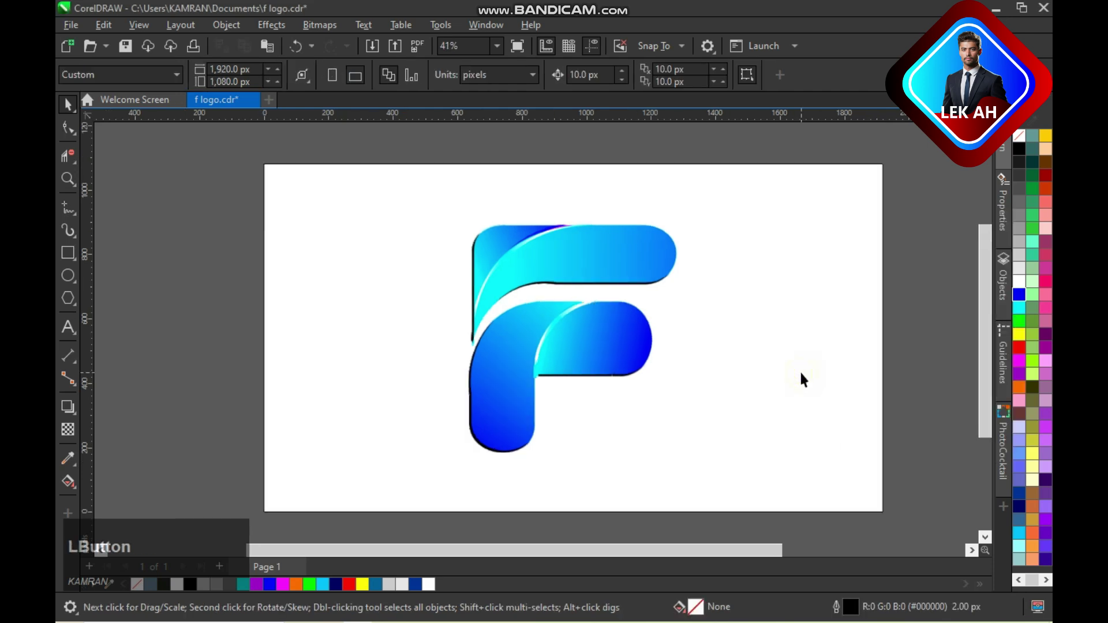
key(ctrl+s)
click(730, 274)
key(F11)
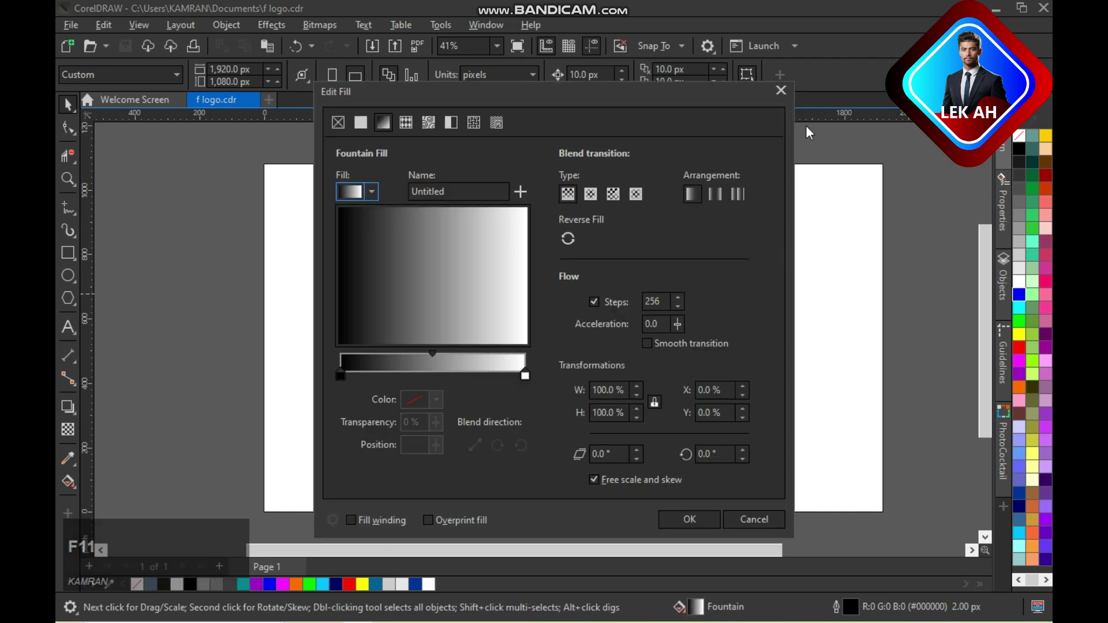
click(779, 90)
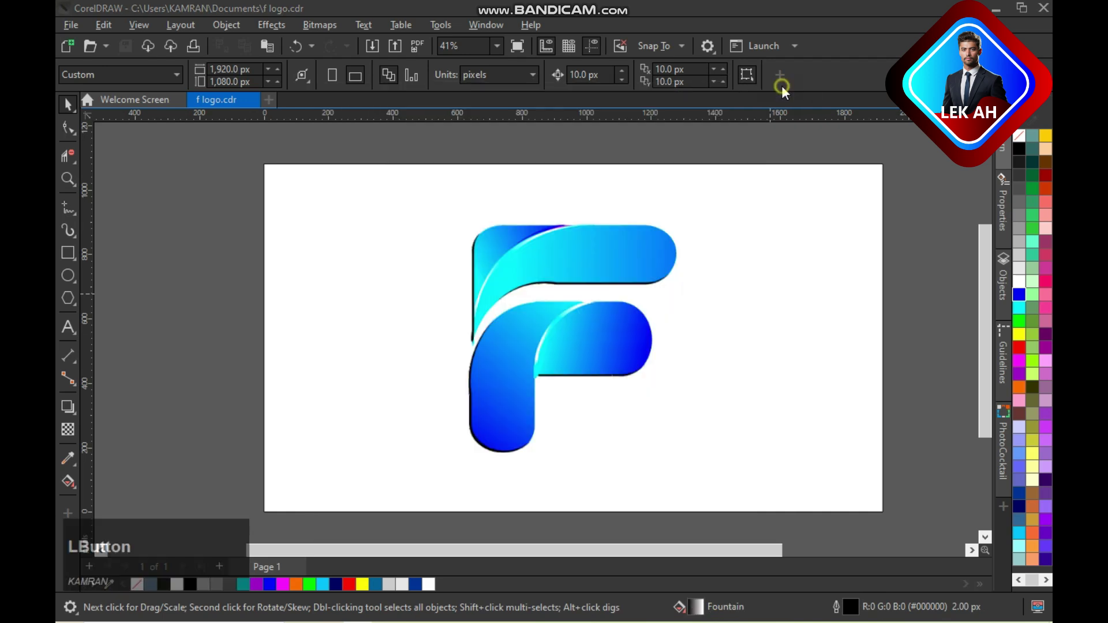
click(652, 257)
click(747, 288)
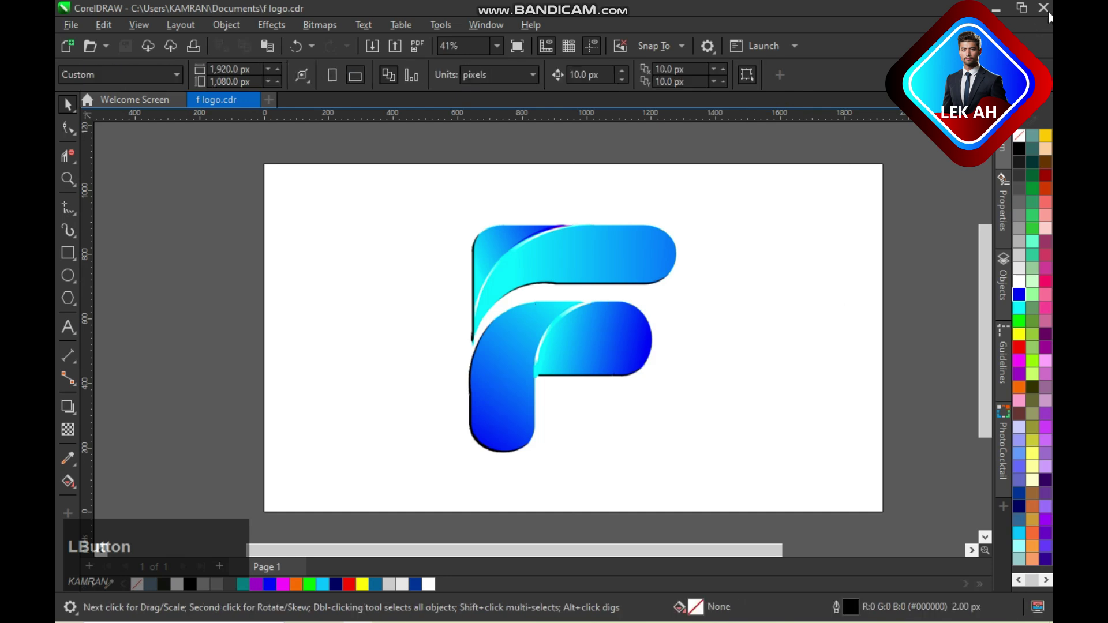